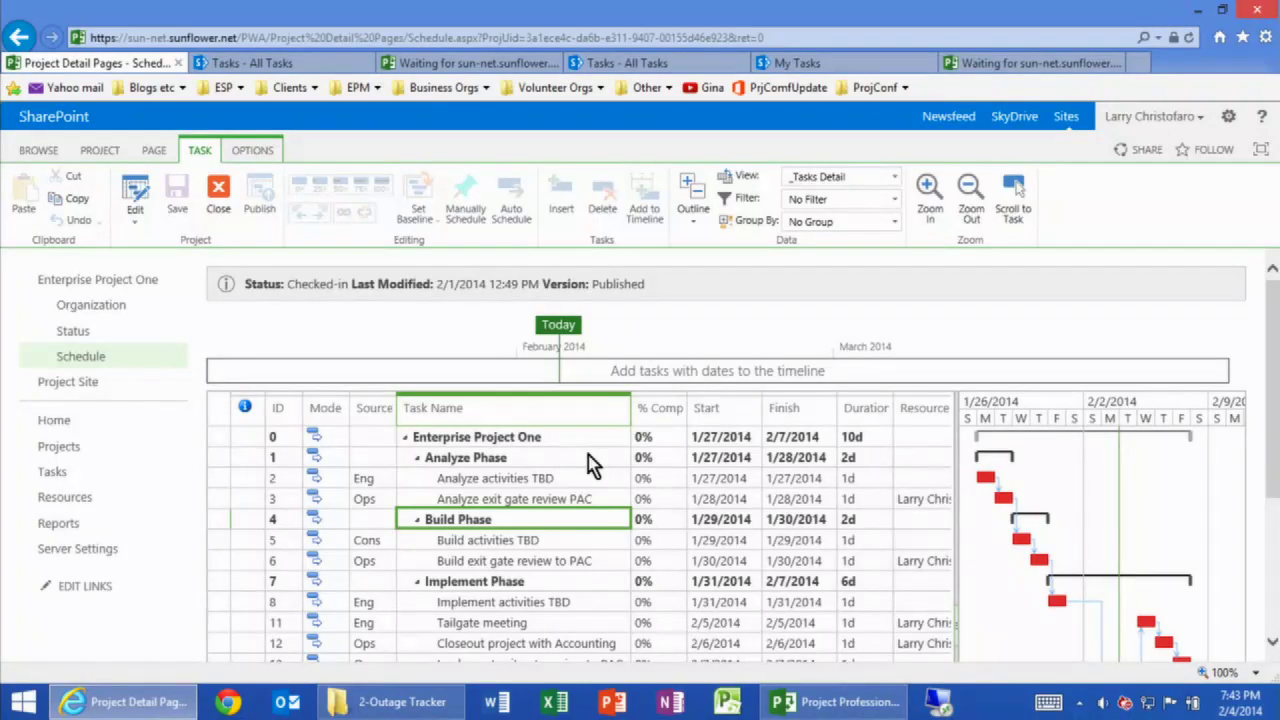
Step: Review the task list on the Enterprise Project One site and the assignments on the Project Web App Tasks page
click(298, 66)
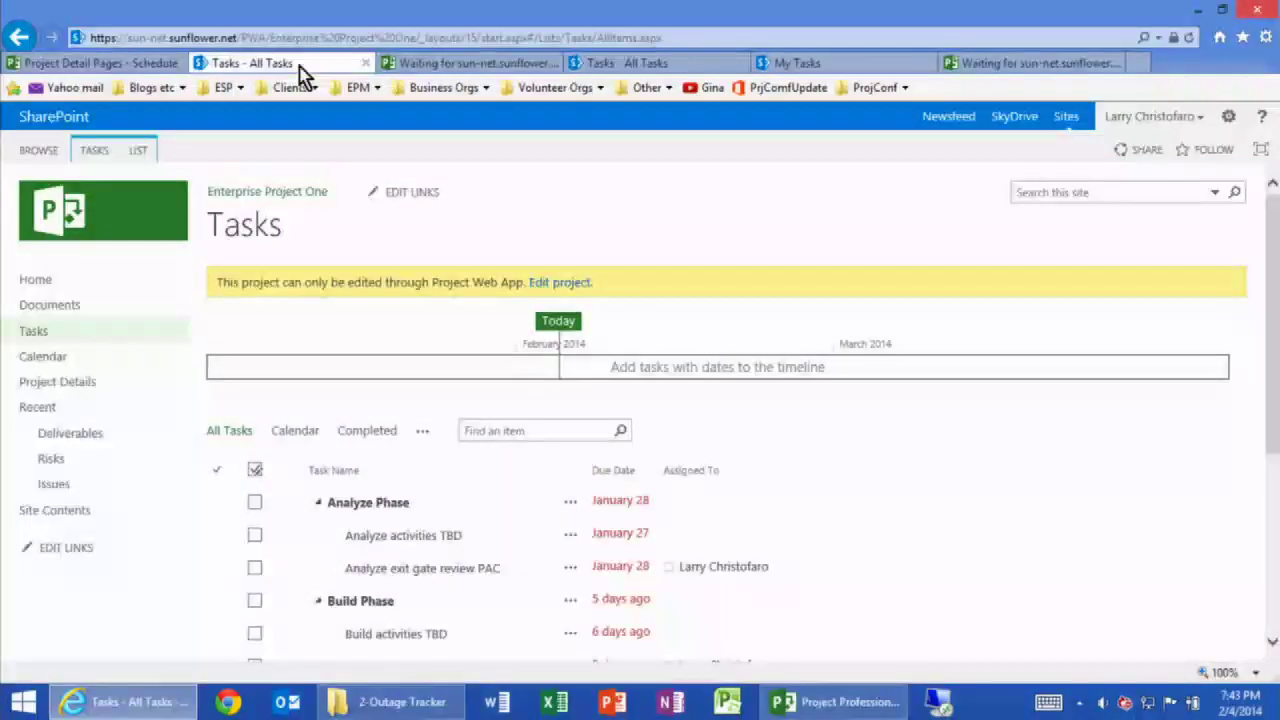
scroll(828, 508, down, 3)
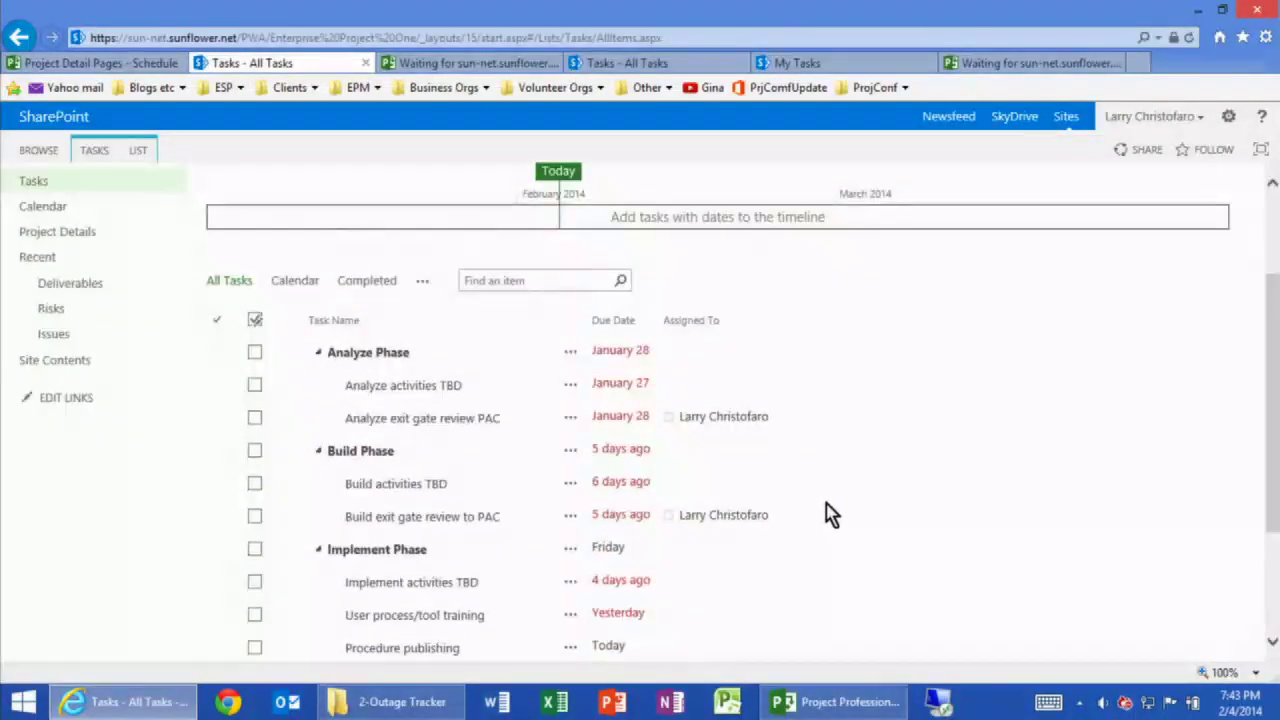
scroll(828, 512, down, 3)
scroll(828, 512, up, 6)
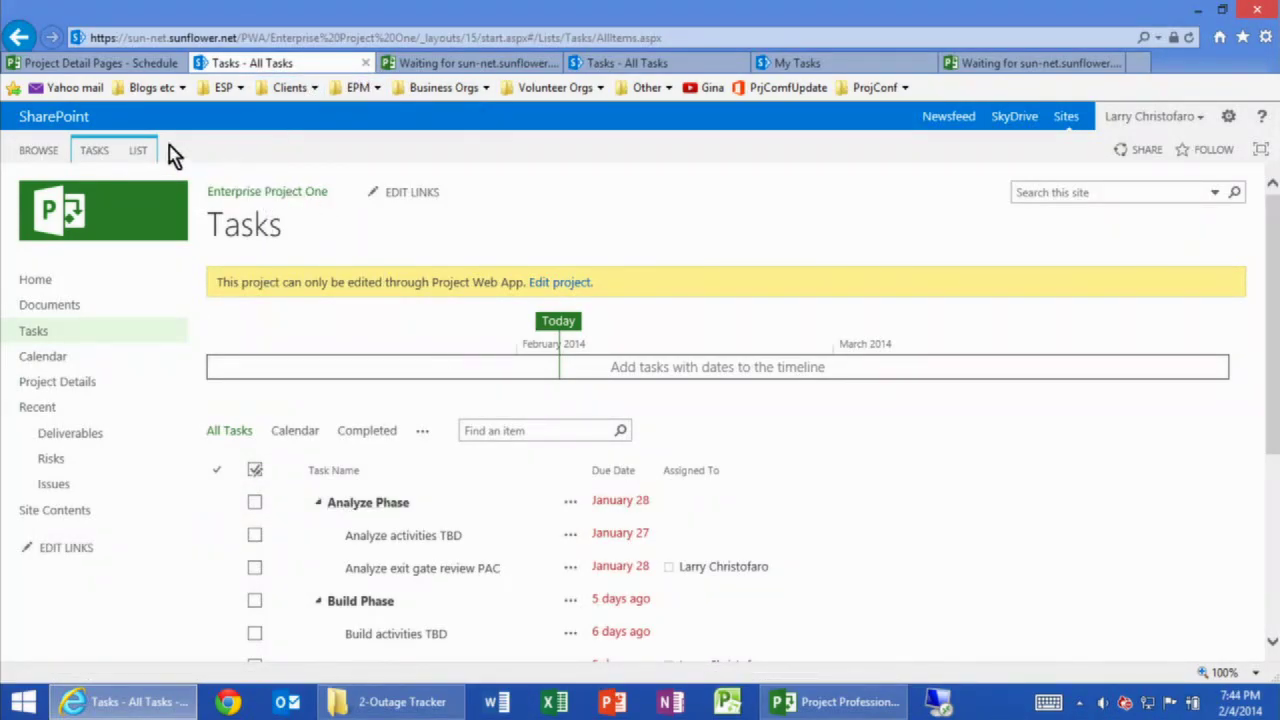
click(420, 63)
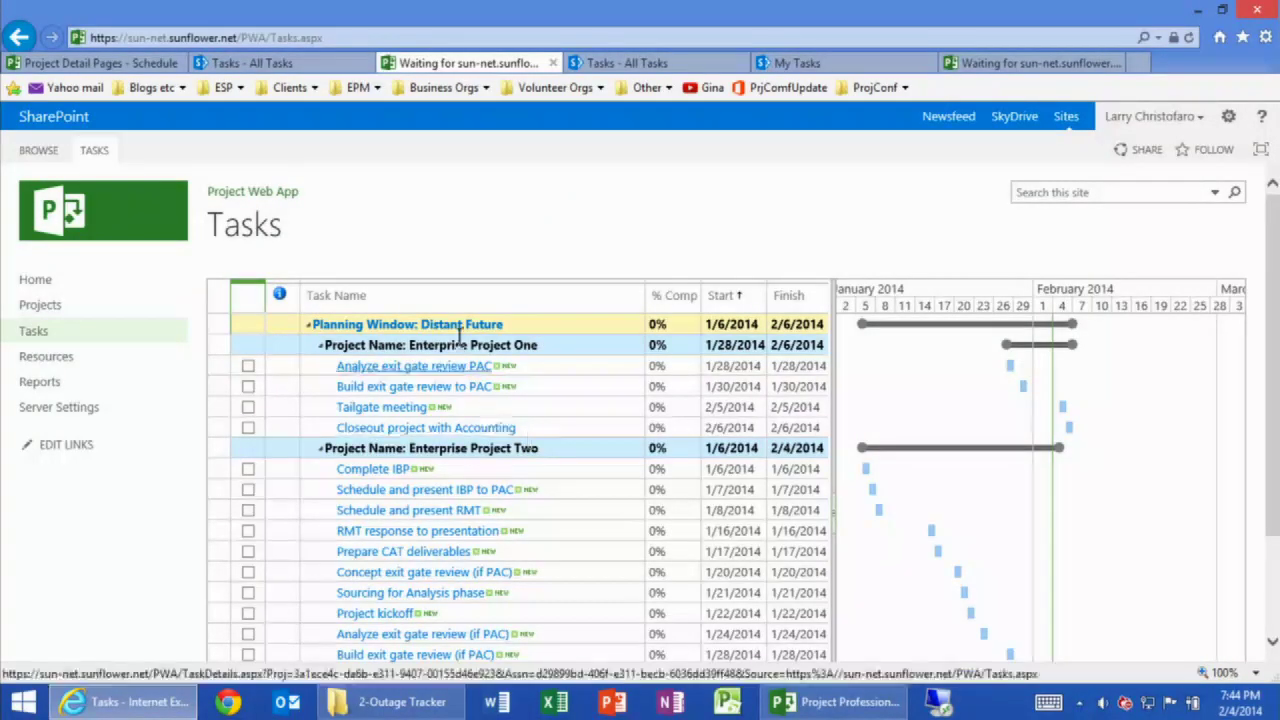
Step: Close the Enterprise Project One task list and schedule pages, and return to the Project Web App Tasks page
click(285, 64)
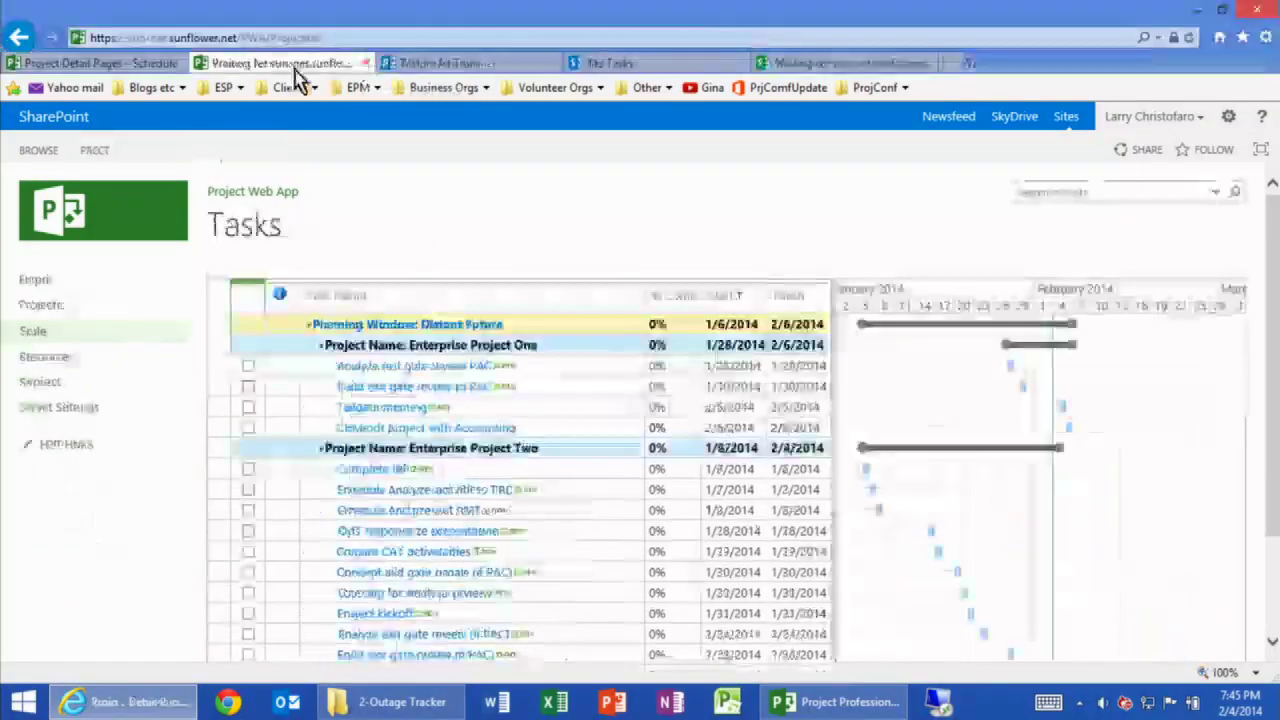
click(168, 65)
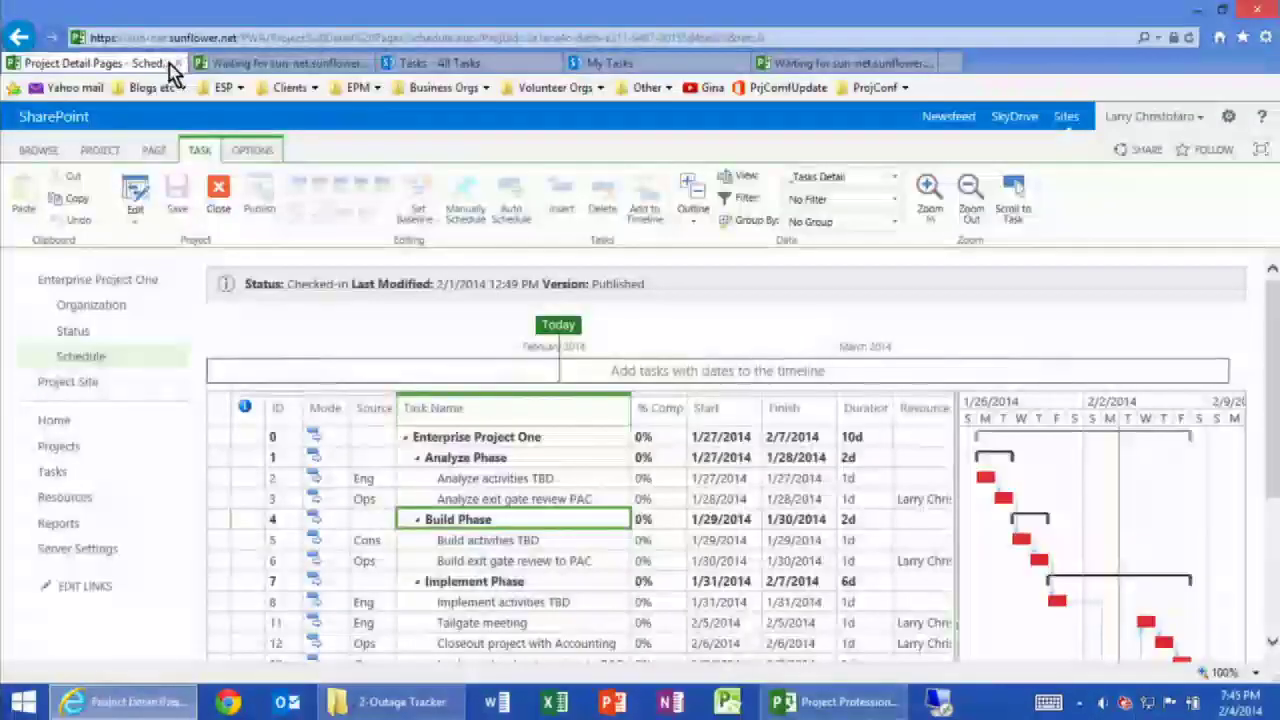
click(178, 63)
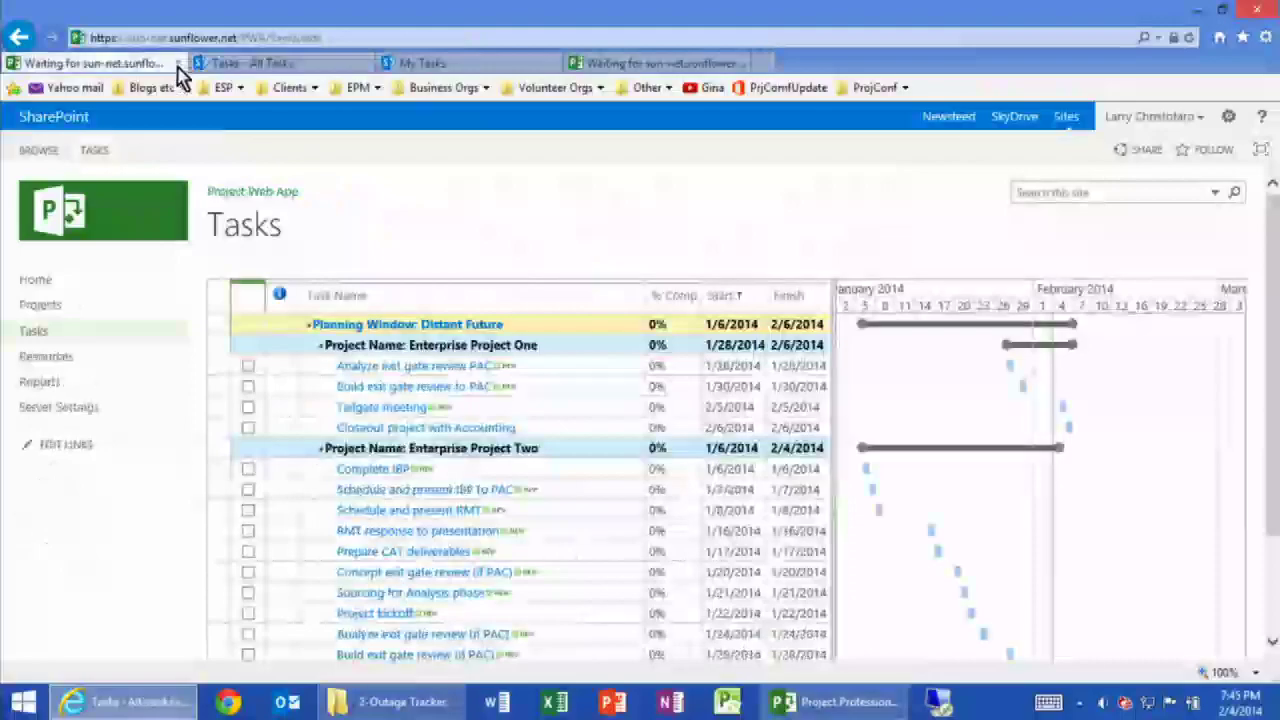
click(270, 70)
click(138, 66)
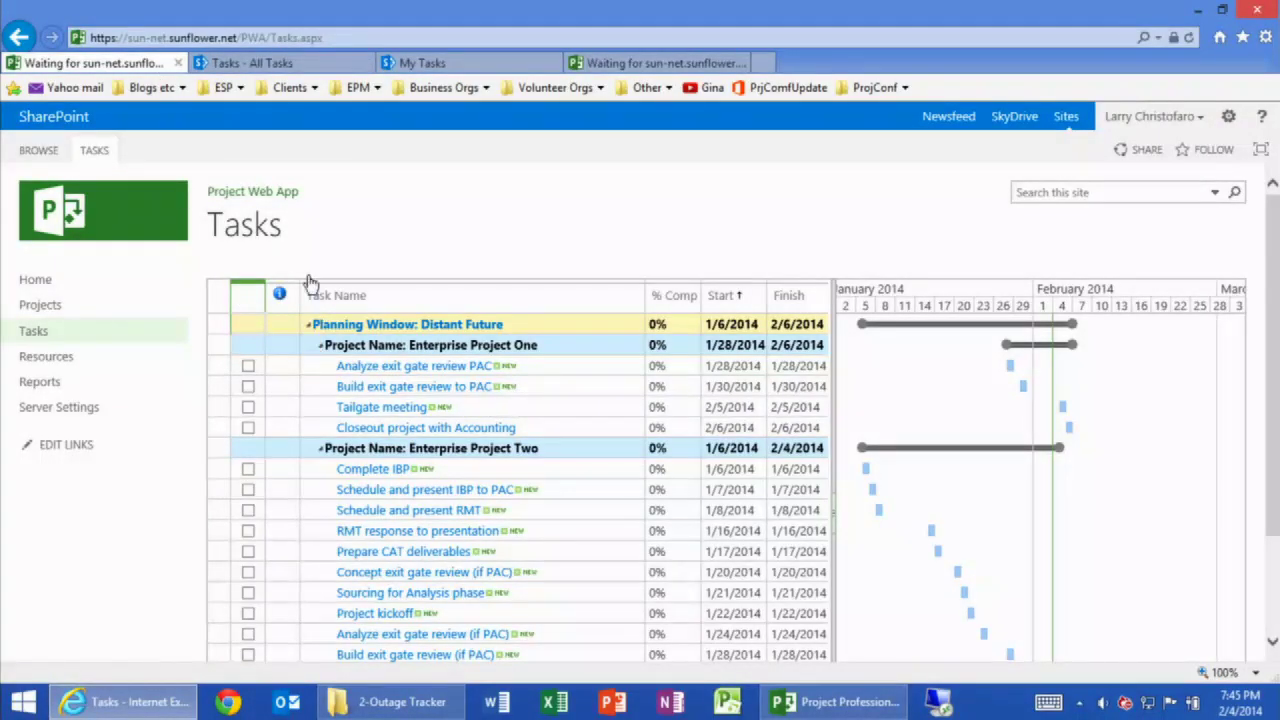
Step: Look through the phases, tasks and assignees in the SharePoint Project One task list
click(264, 63)
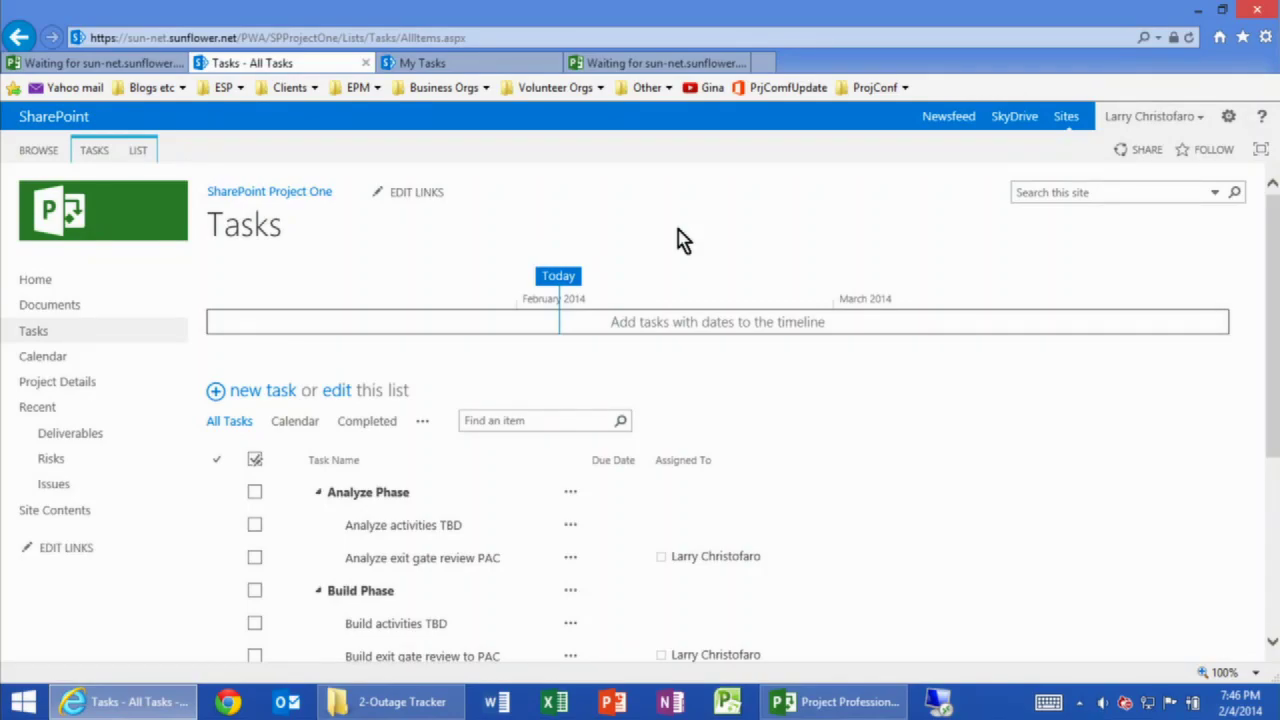
scroll(909, 420, down, 3)
scroll(909, 420, up, 2)
scroll(909, 420, up, 1)
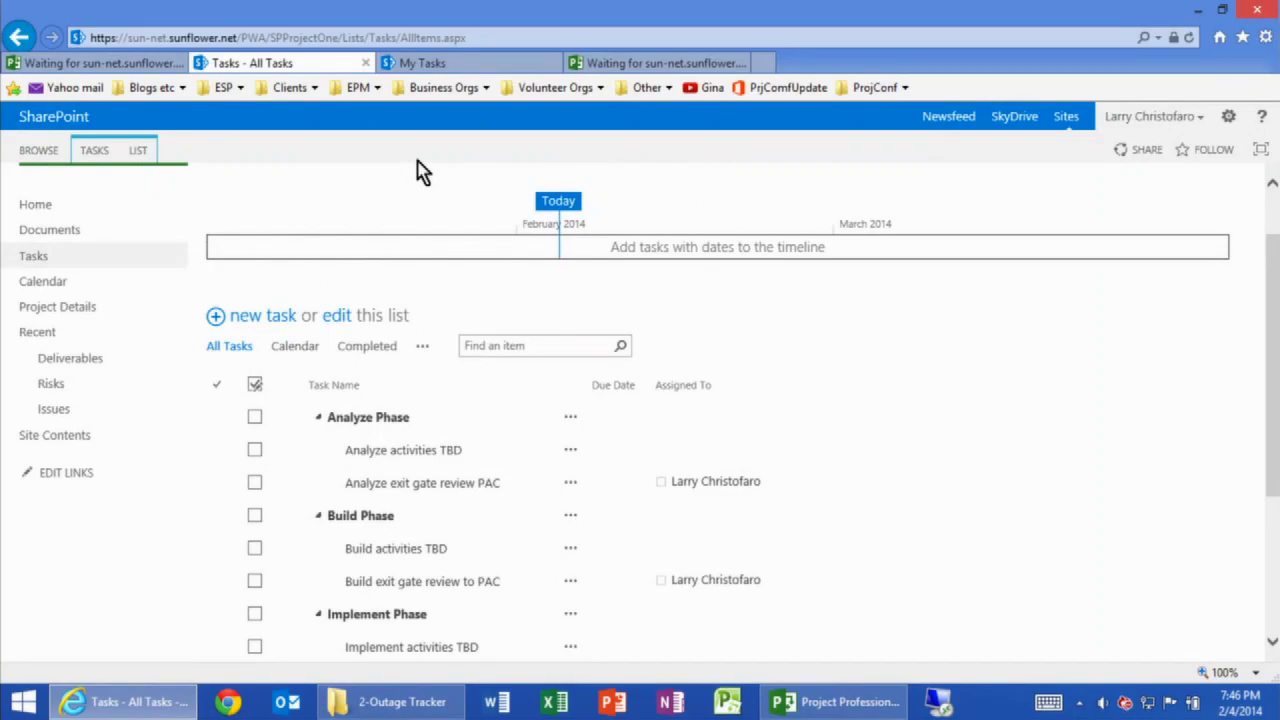
Step: Look through the active tasks grouped by project on the My Tasks page
click(440, 62)
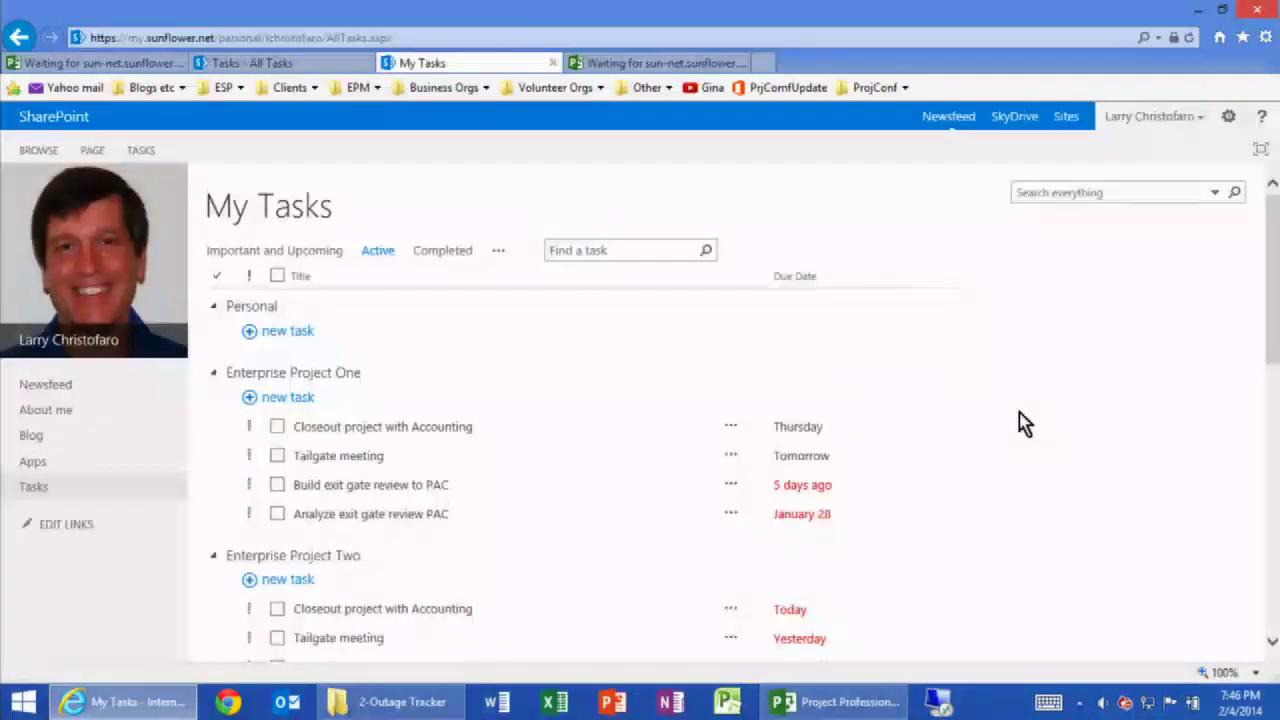
scroll(1020, 423, down, 2)
scroll(1022, 422, down, 2)
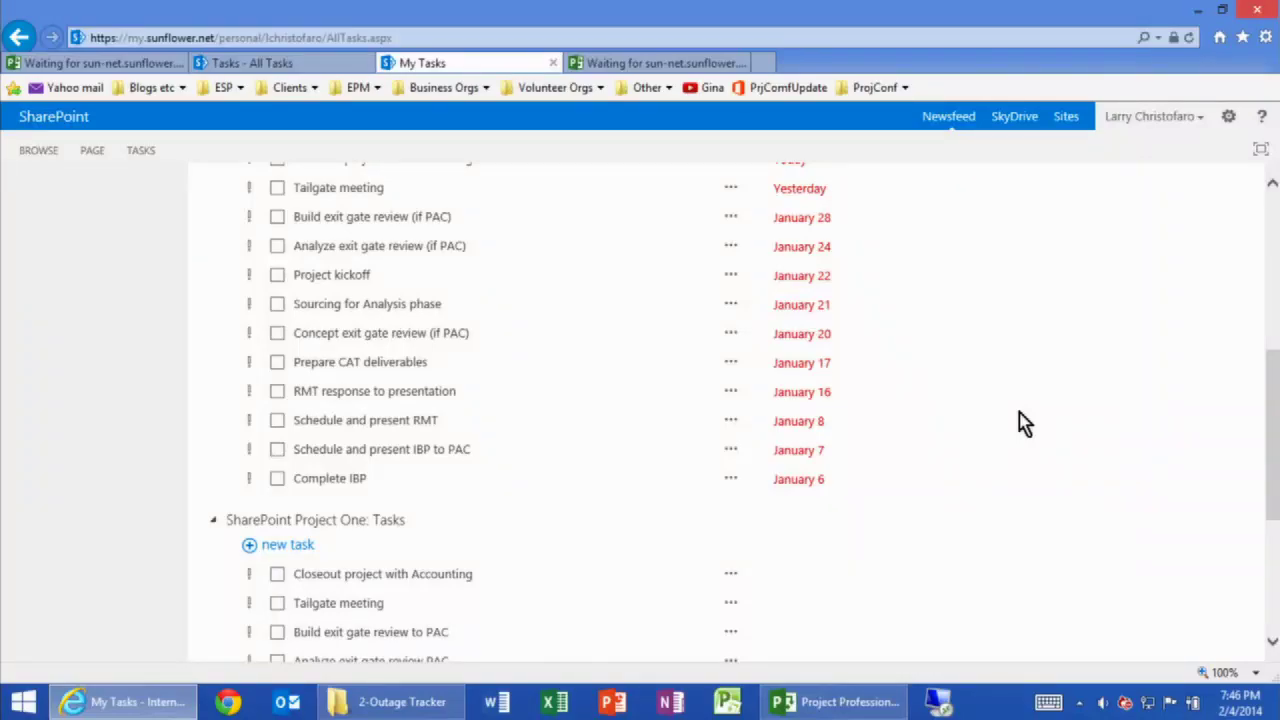
Step: Try to mark "Closeout project with Accounting" under Enterprise Project Two as complete, and refresh the My Tasks page
click(278, 610)
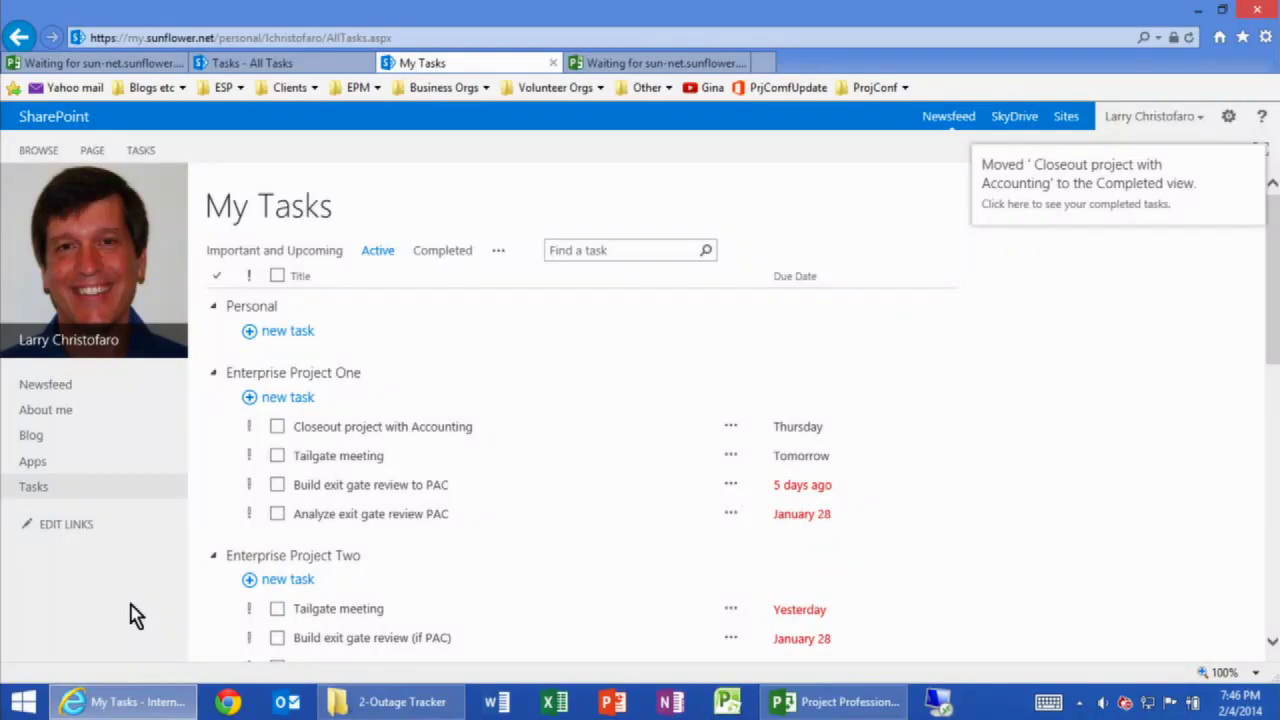
scroll(1062, 440, down, 1)
scroll(1062, 440, up, 1)
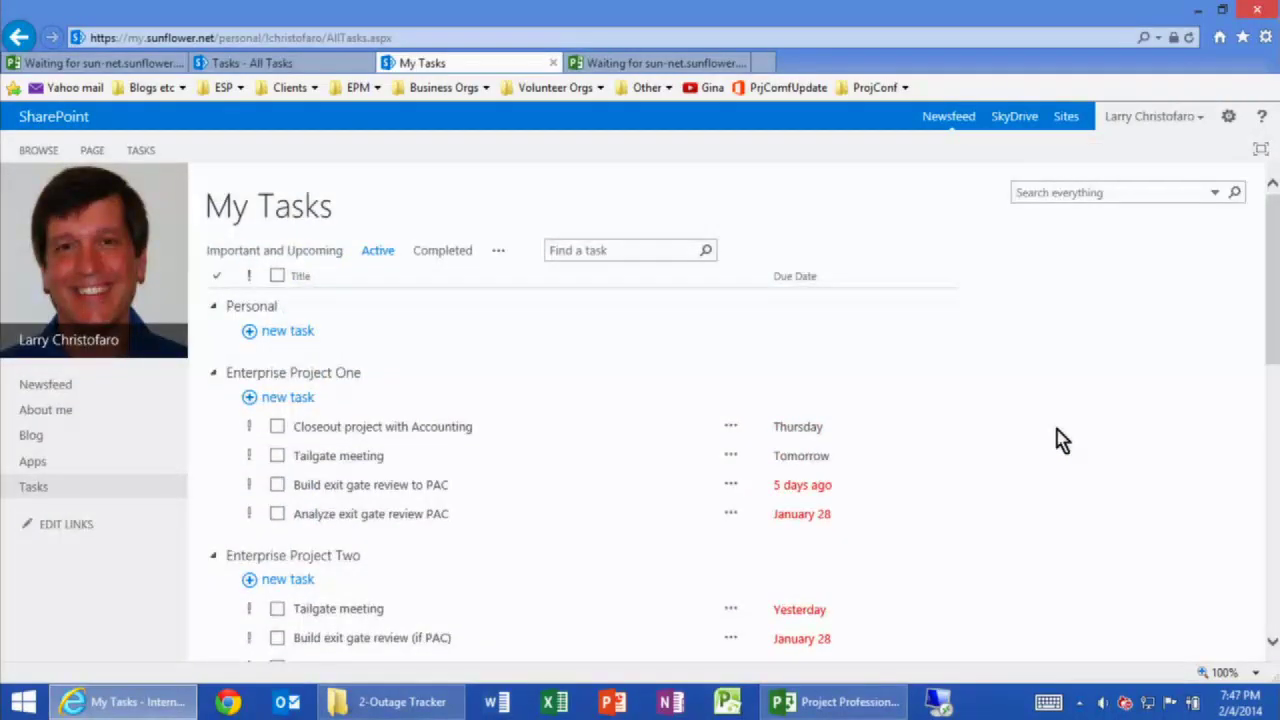
key(F5)
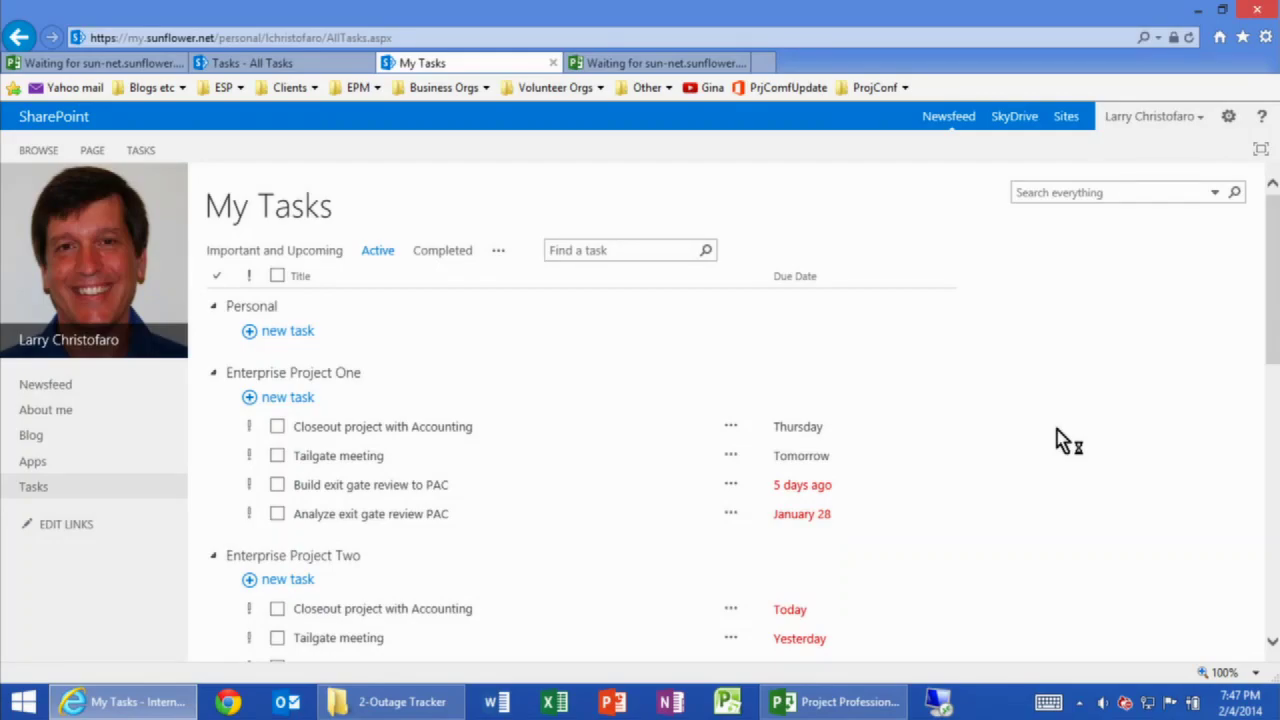
Step: Mark "Closeout project with Accounting" and "Tailgate meeting" under SharePoint Project One as complete
scroll(1060, 440, down, 3)
scroll(1057, 437, up, 3)
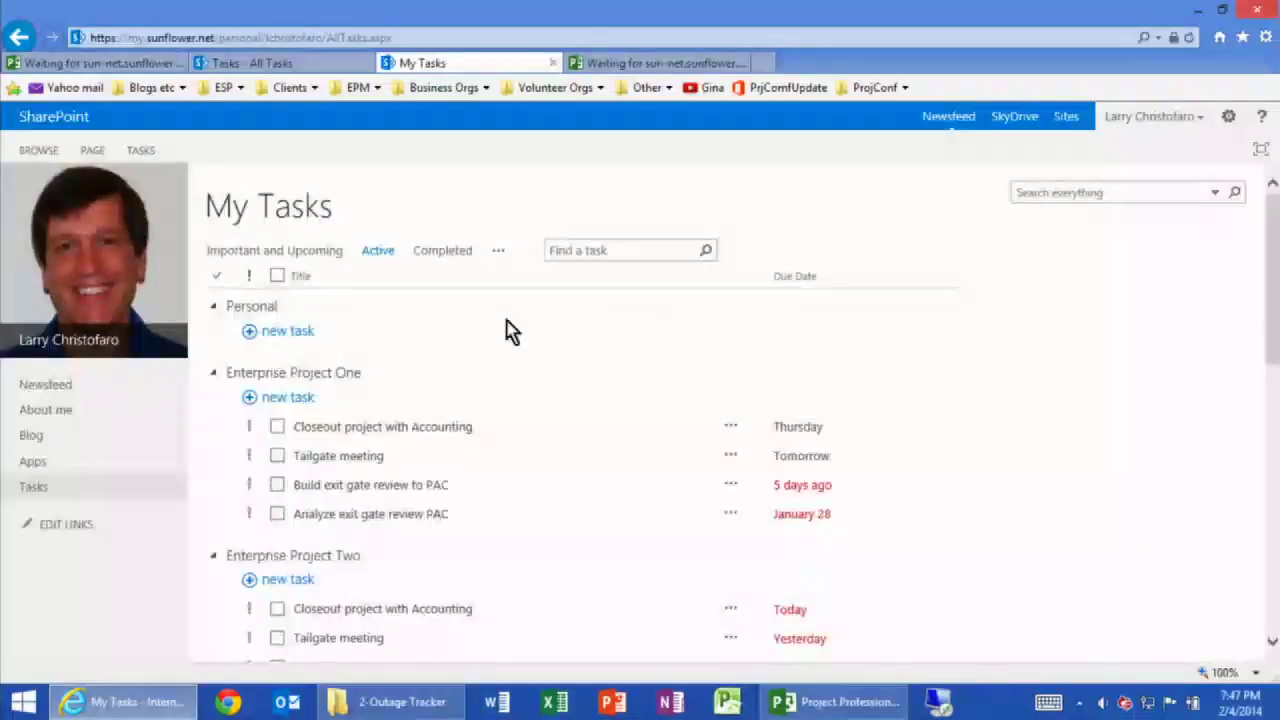
scroll(429, 480, down, 10)
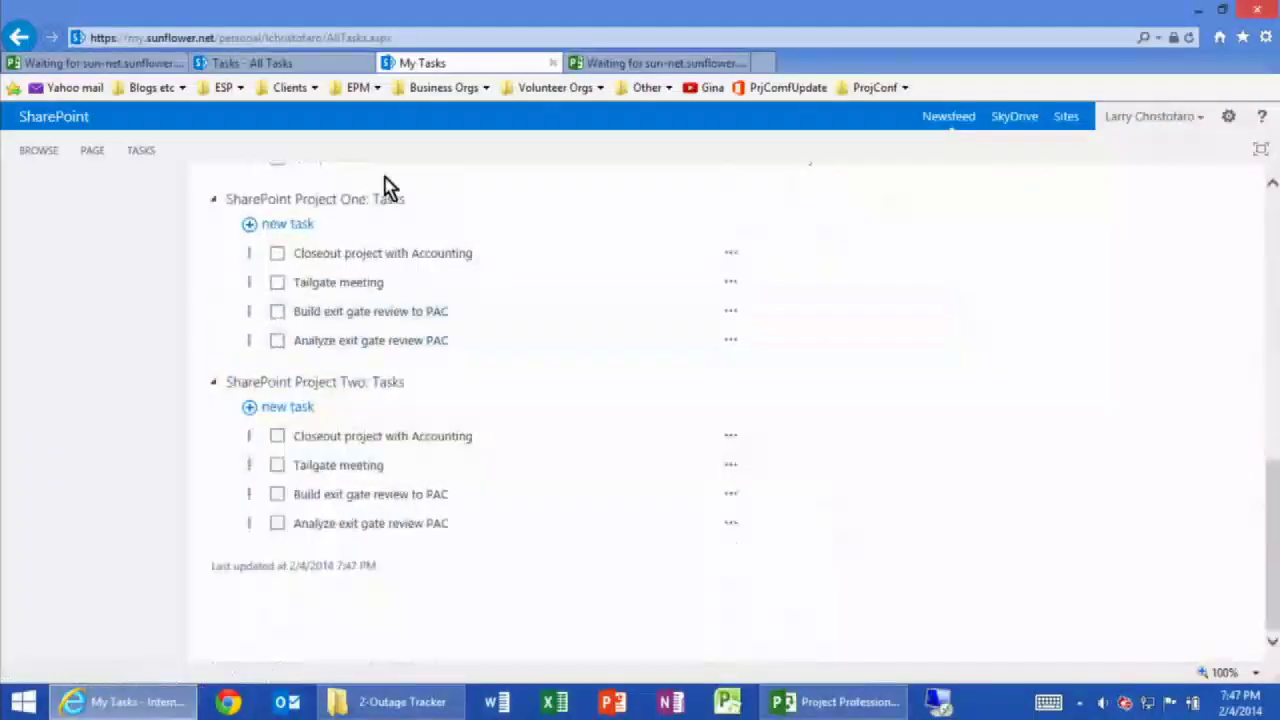
click(277, 253)
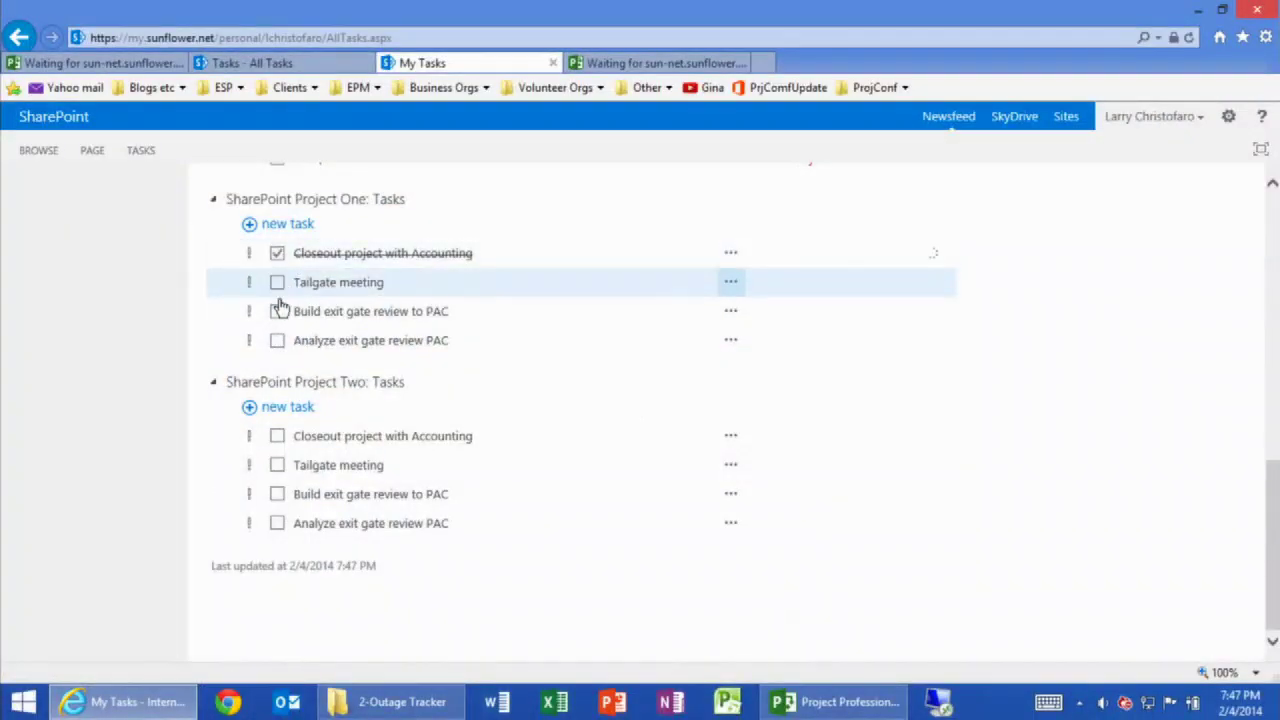
click(277, 284)
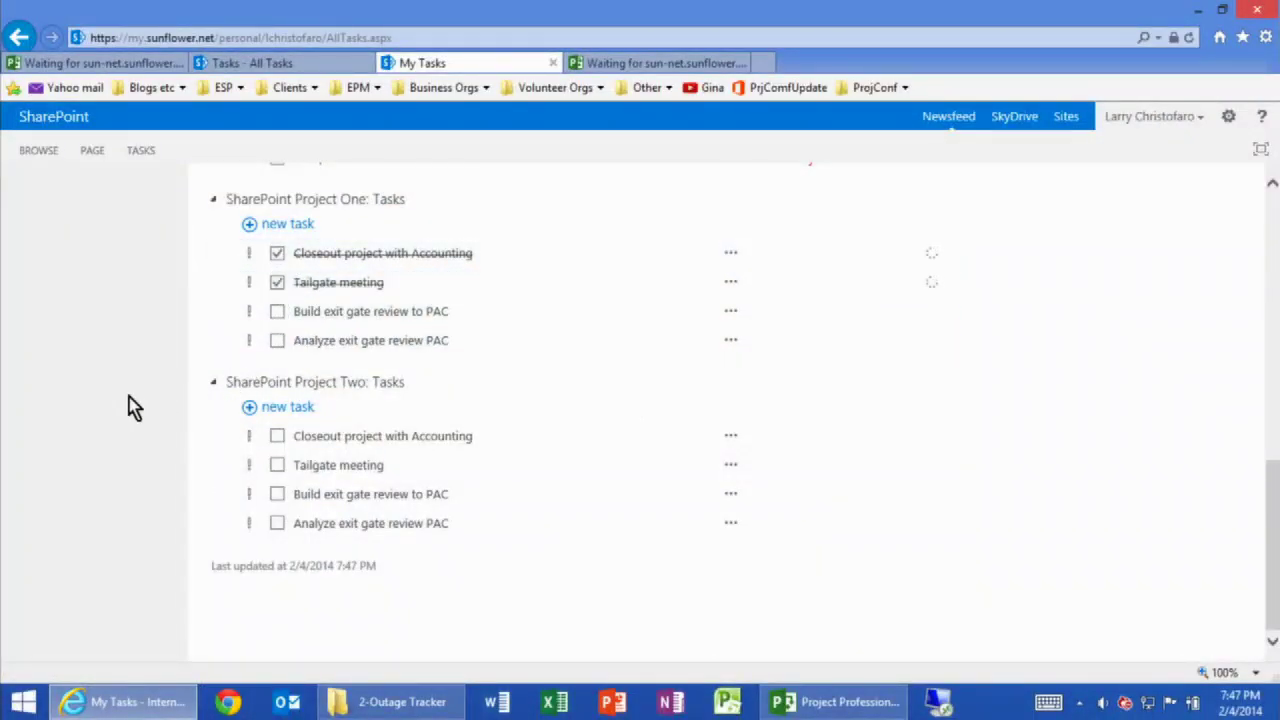
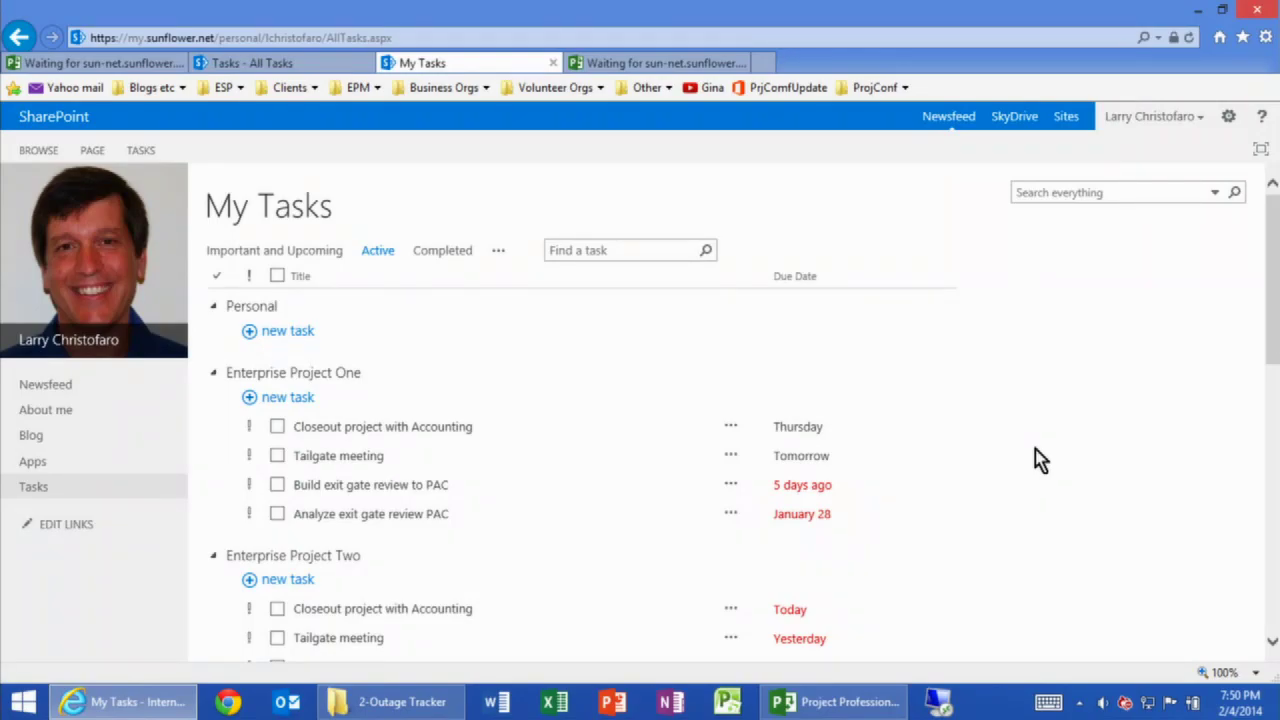
Step: Open the "Closeout project with Accounting" assignment of Enterprise Project One and review its progress, attachments, contacts and related assignments
click(357, 430)
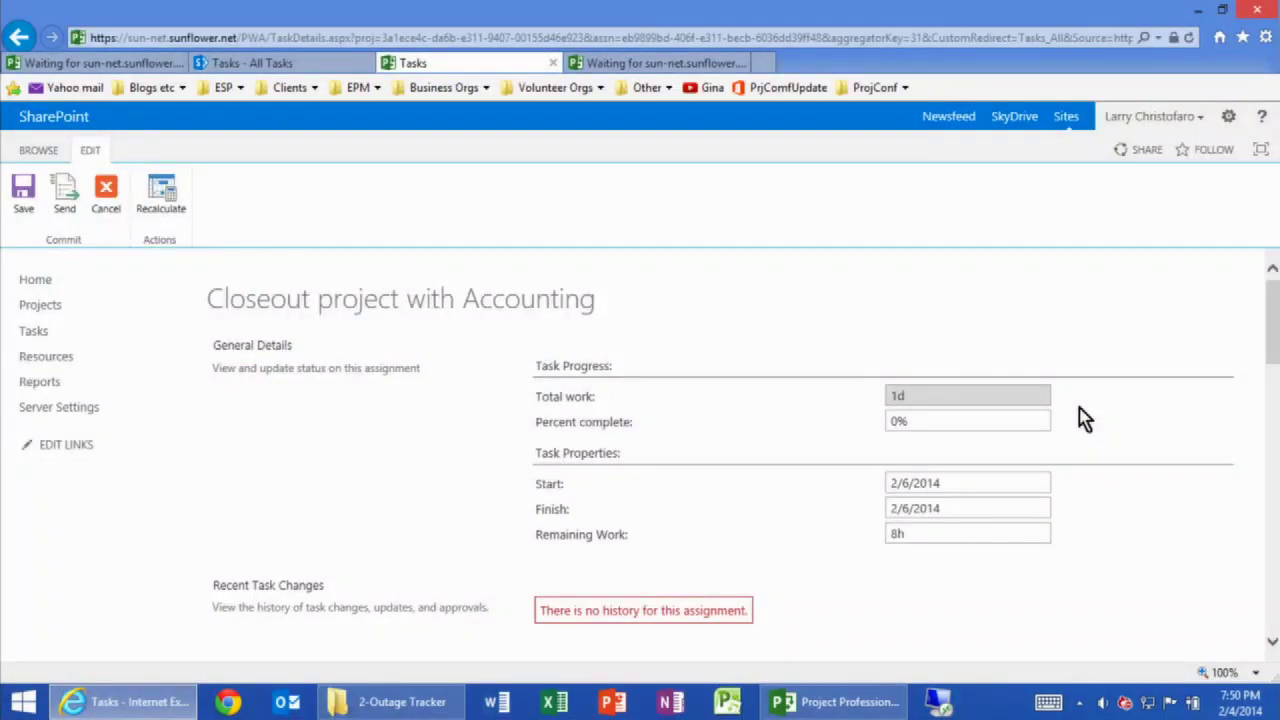
scroll(1134, 306, down, 5)
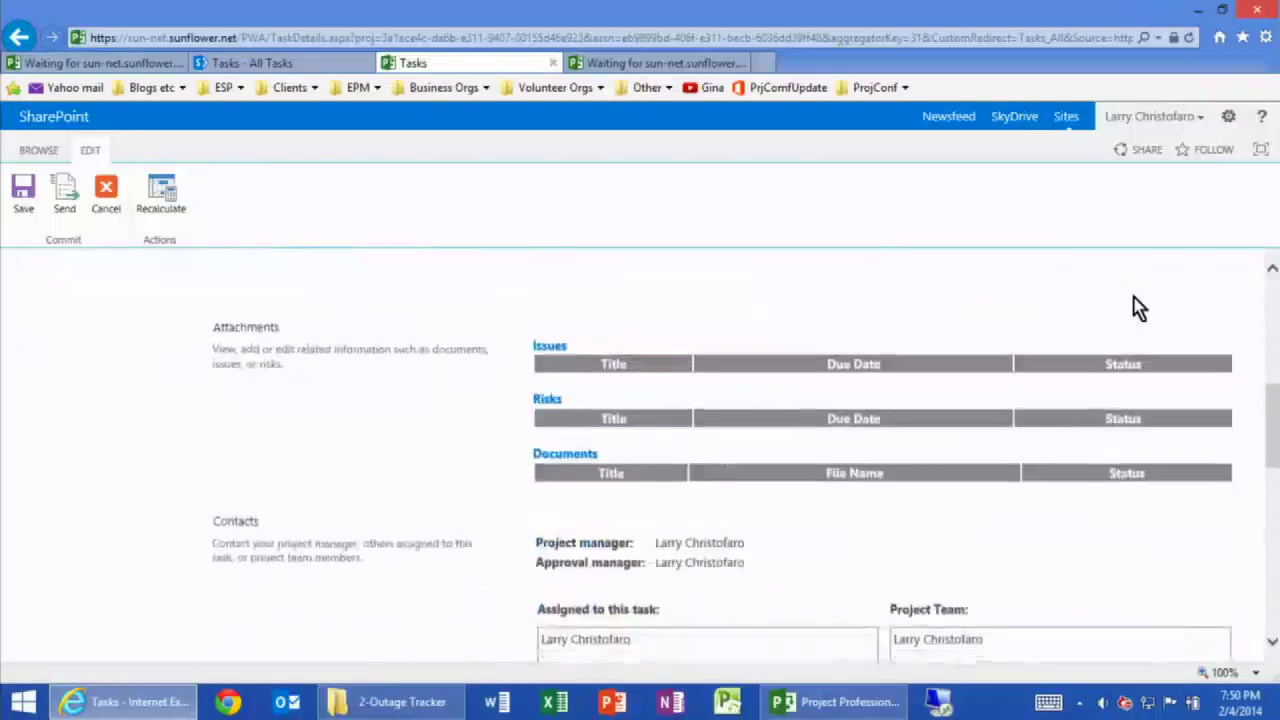
scroll(1134, 306, down, 6)
scroll(1134, 306, up, 3)
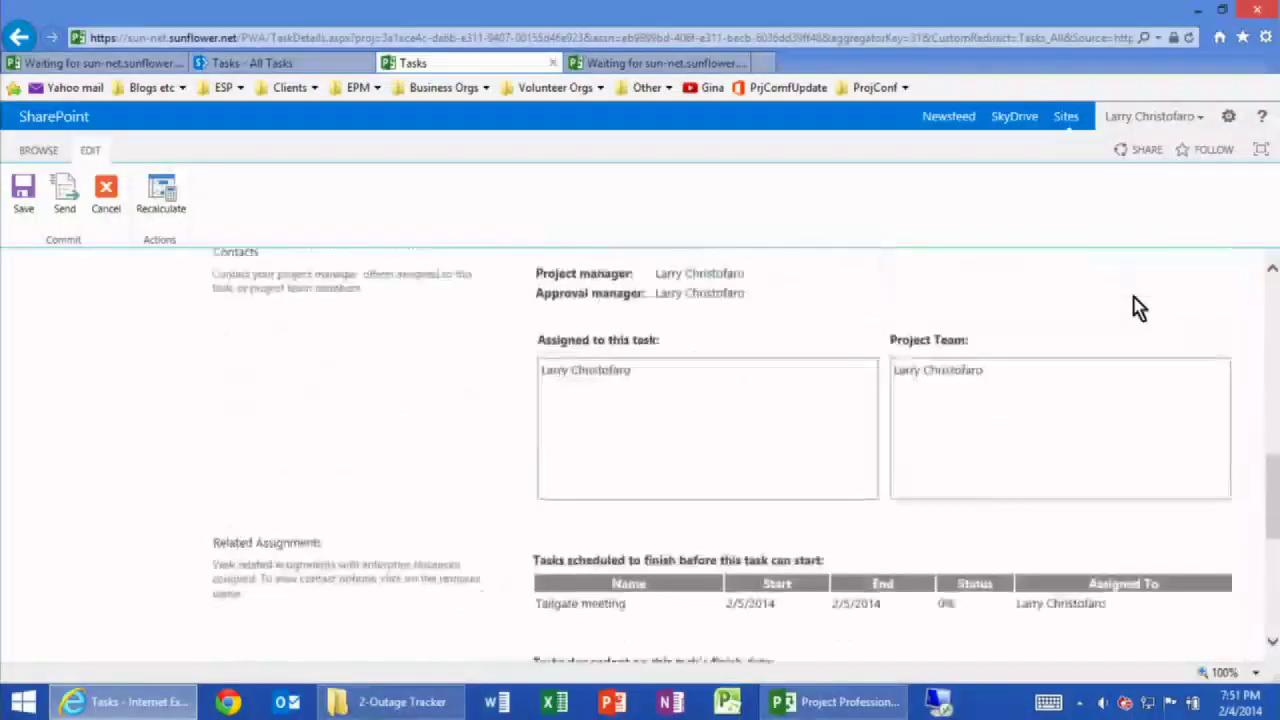
scroll(1134, 306, up, 6)
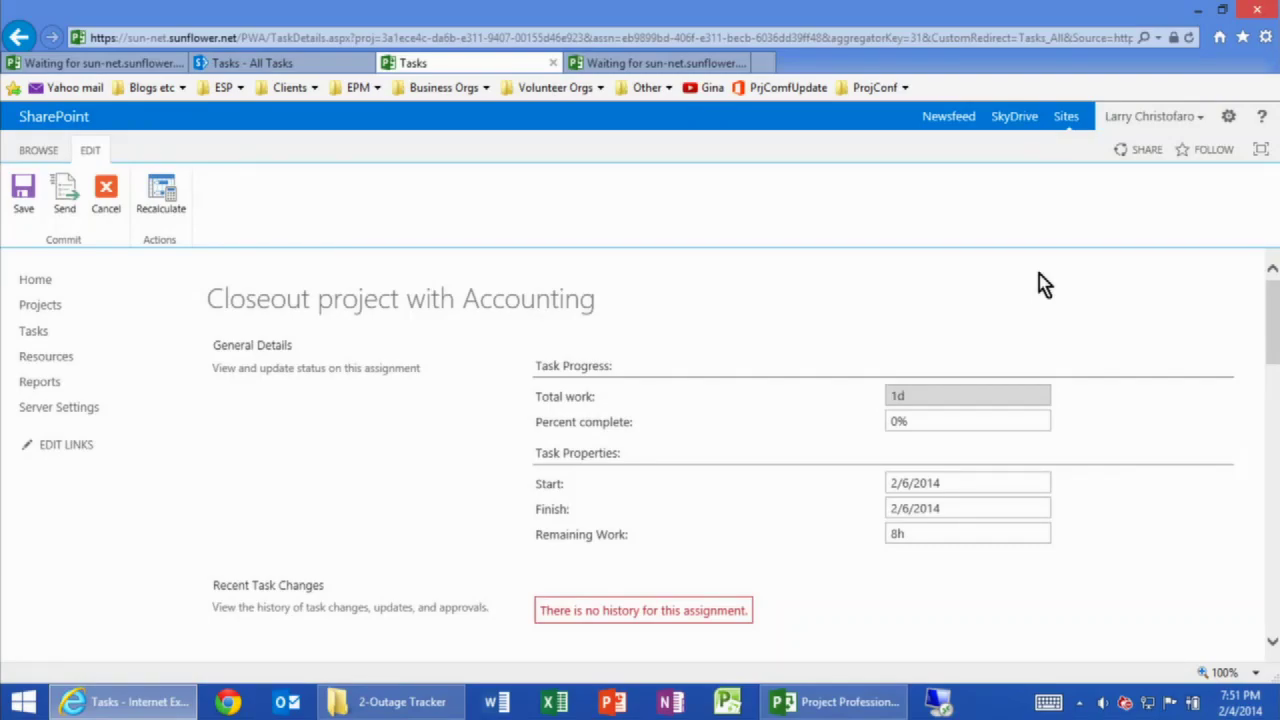
Step: Examine the assignment's Remaining Work field and Notes section, and cancel out of the details without changing anything
scroll(1040, 283, down, 3)
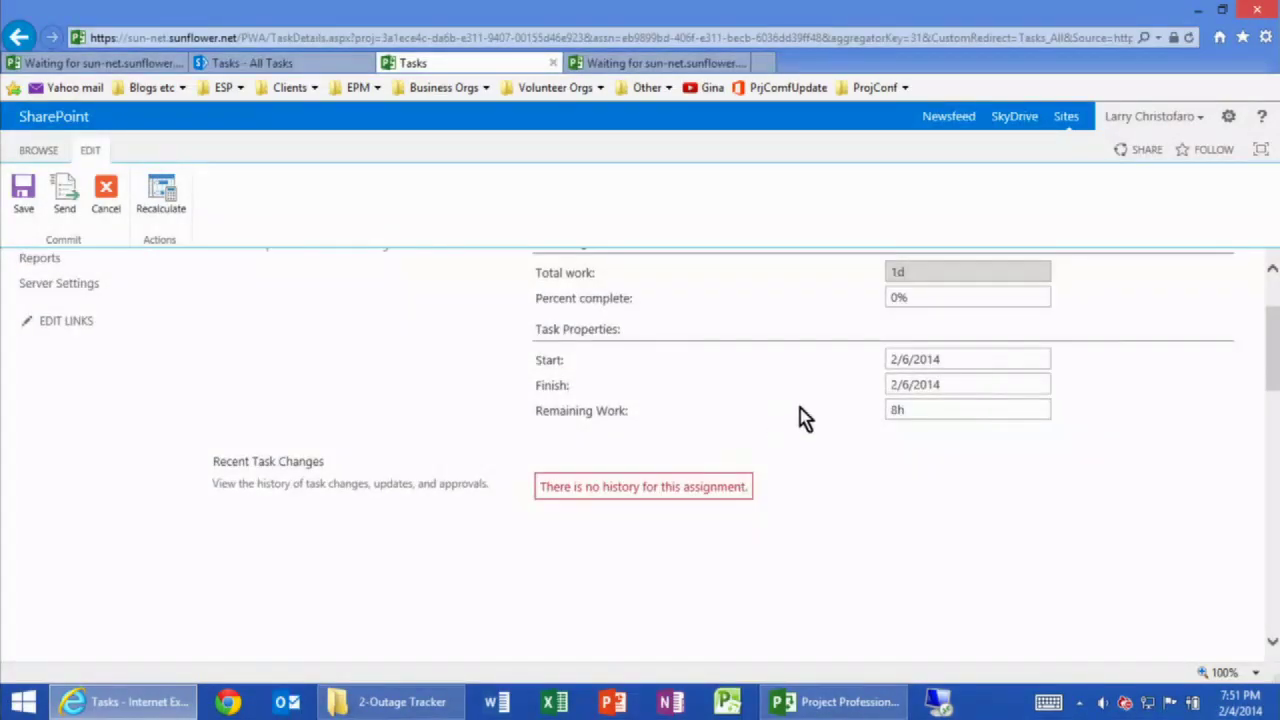
click(913, 409)
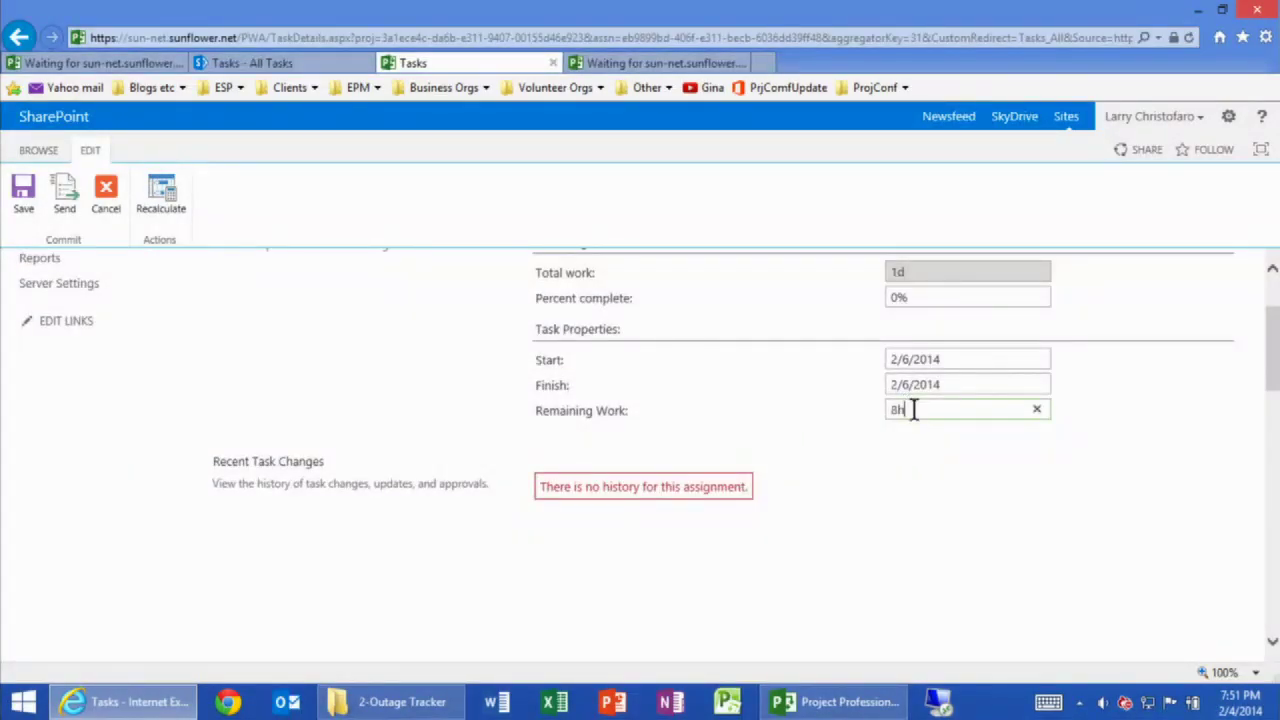
click(966, 497)
scroll(968, 497, down, 2)
scroll(968, 508, down, 10)
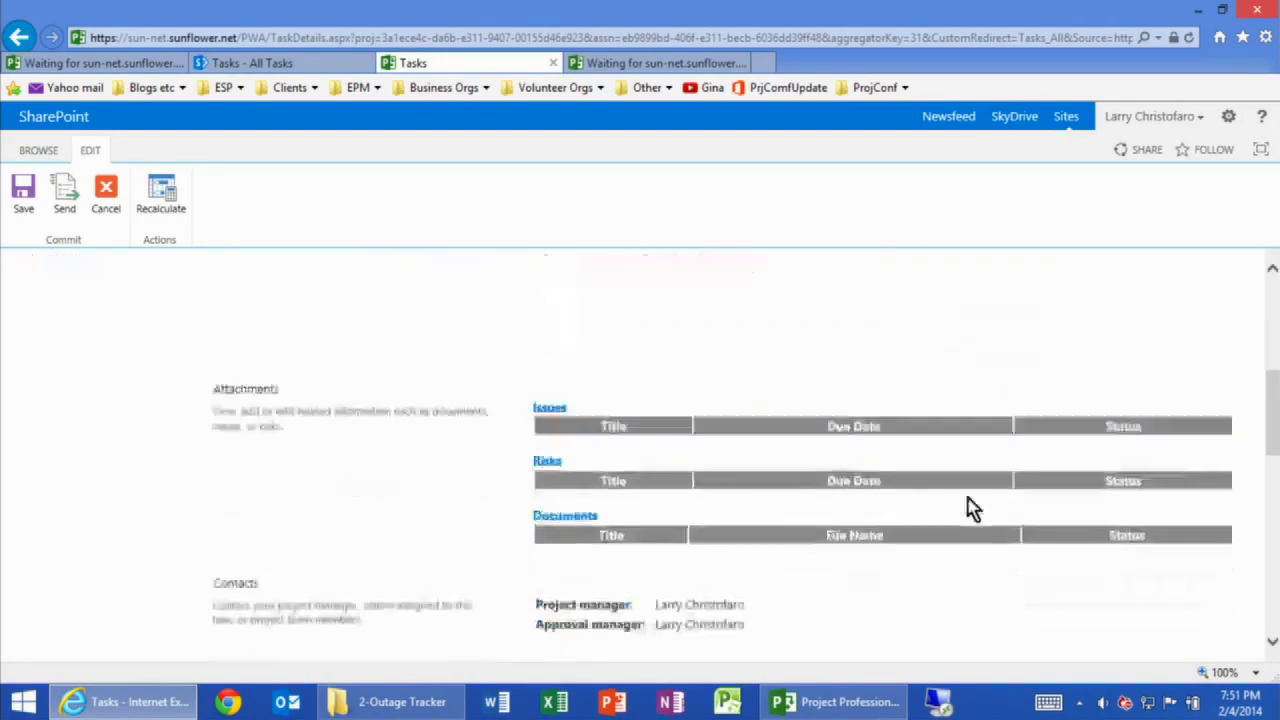
scroll(968, 505, down, 5)
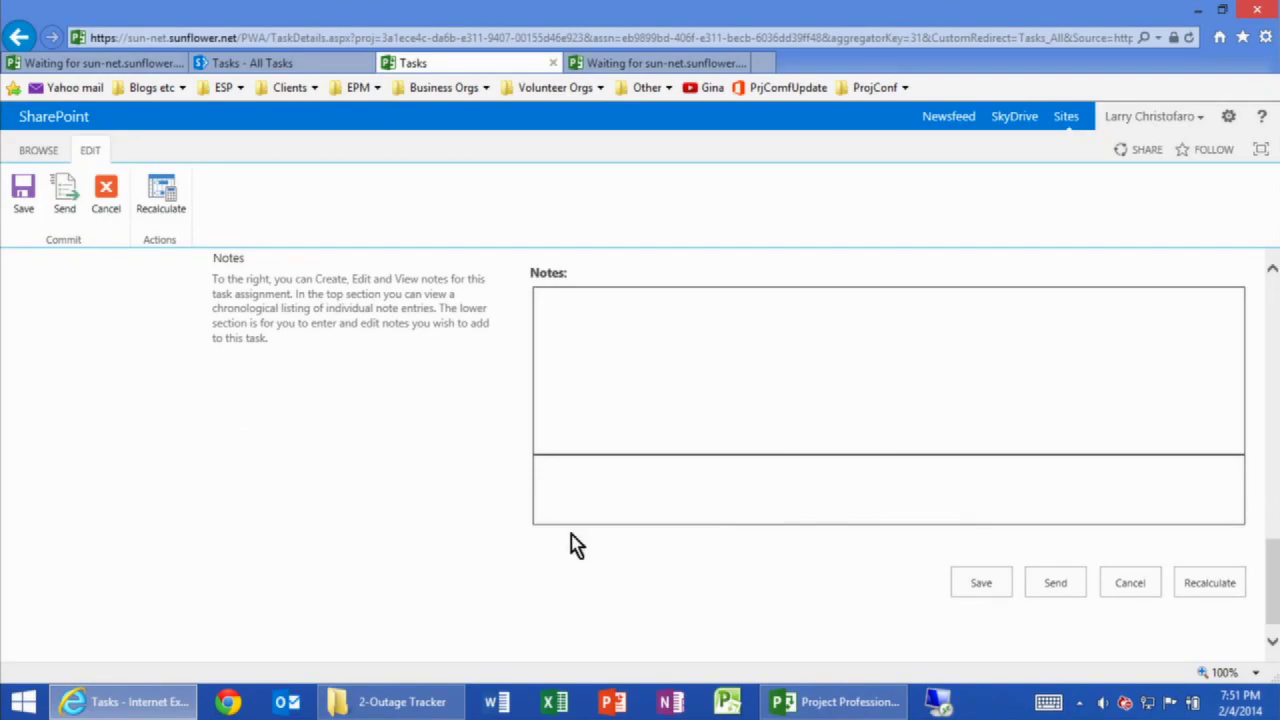
click(1124, 590)
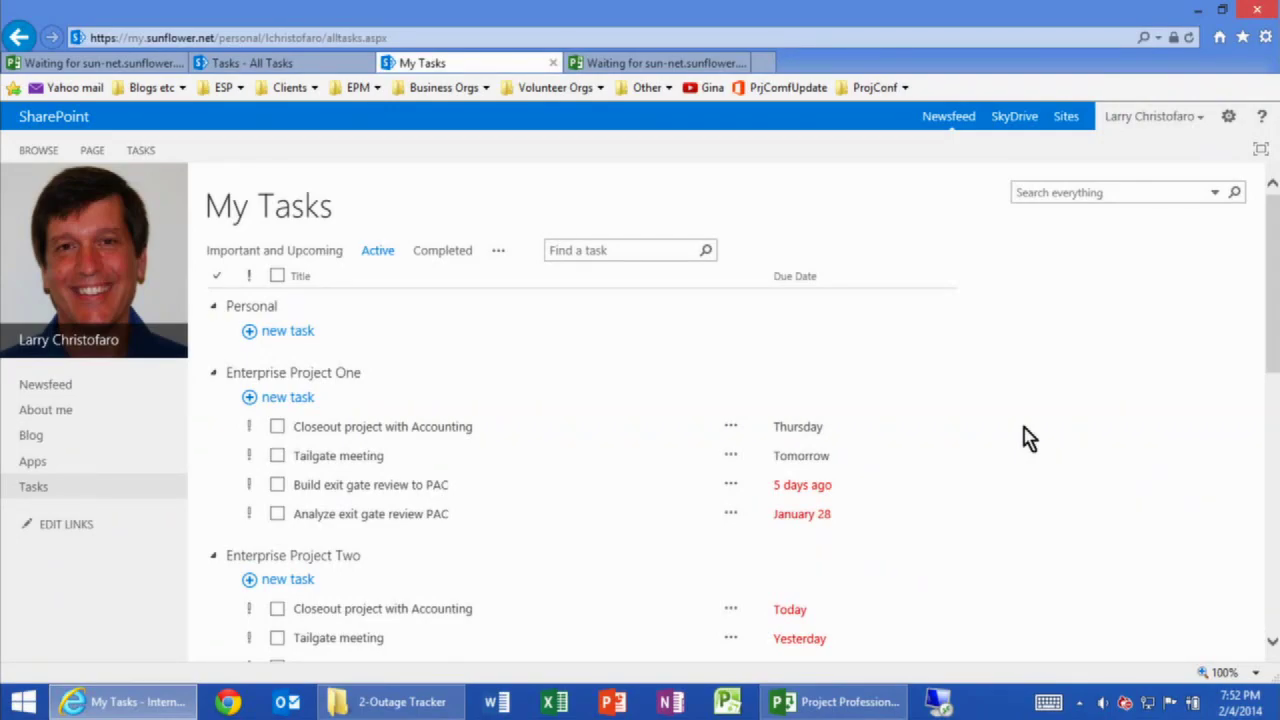
Step: Compare the SharePoint Project One and Project Web App task lists with My Tasks, requesting its Important and Upcoming view
click(286, 62)
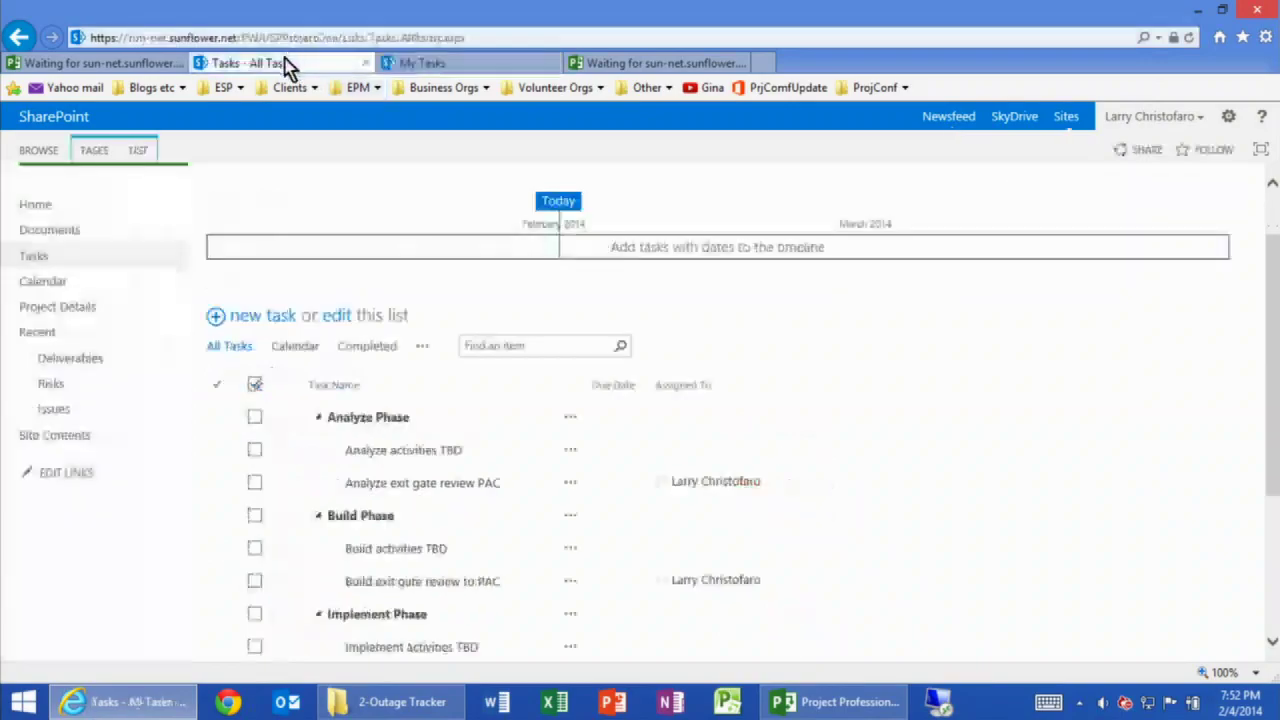
click(160, 62)
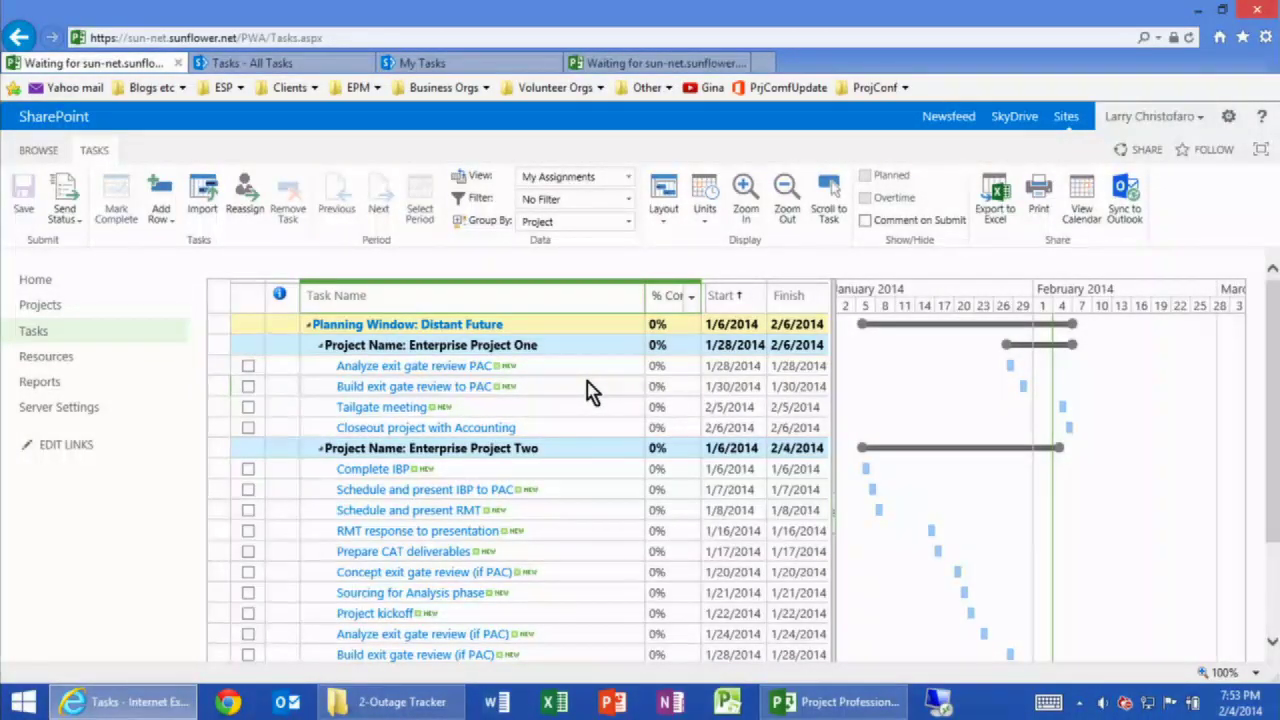
click(452, 66)
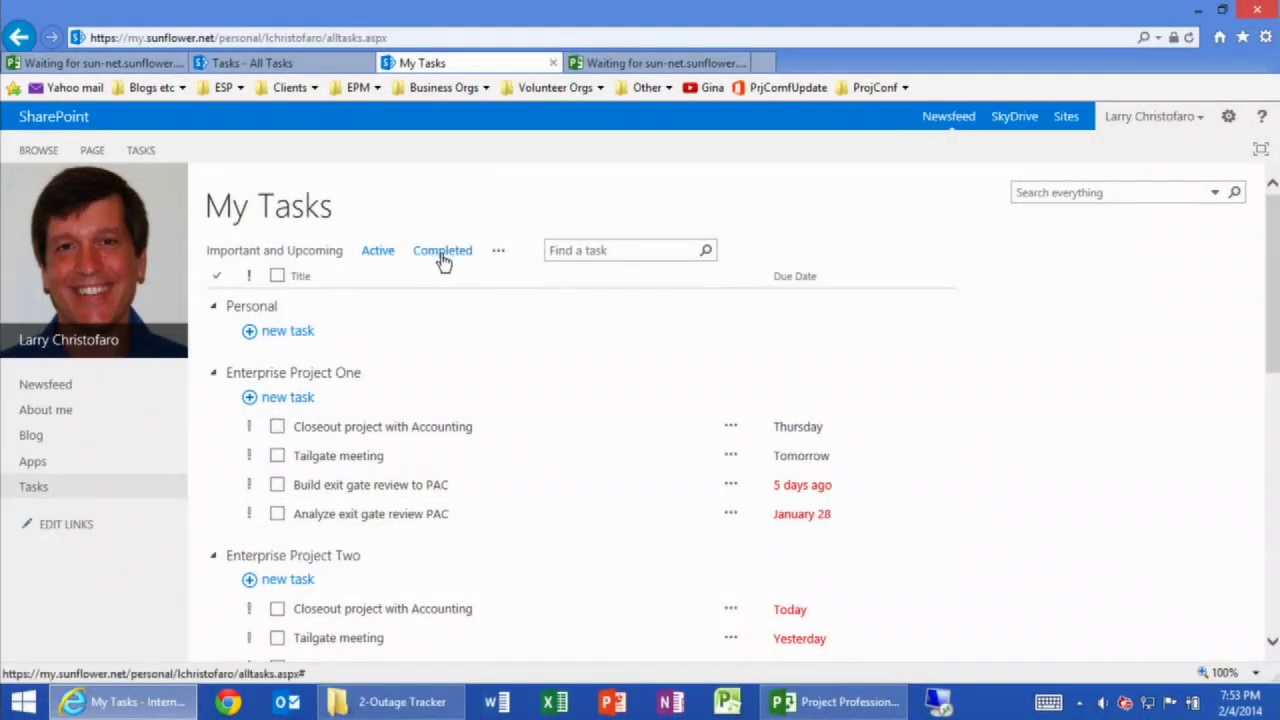
click(291, 251)
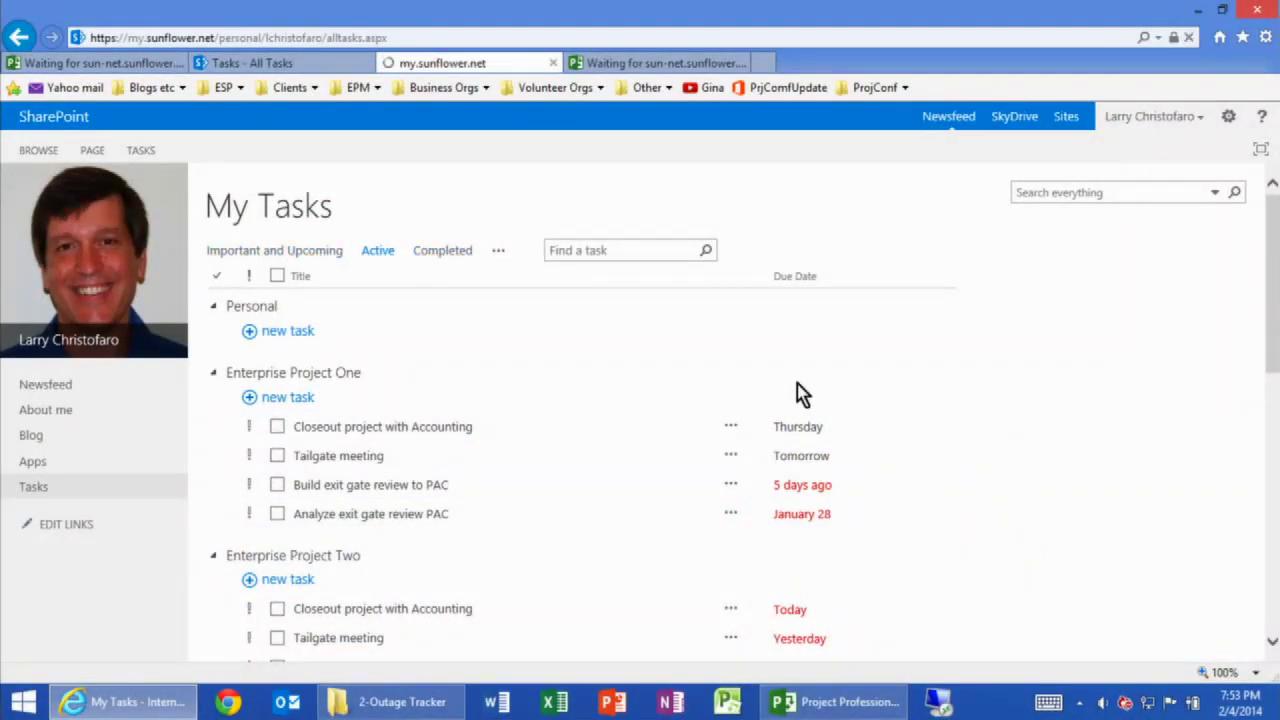
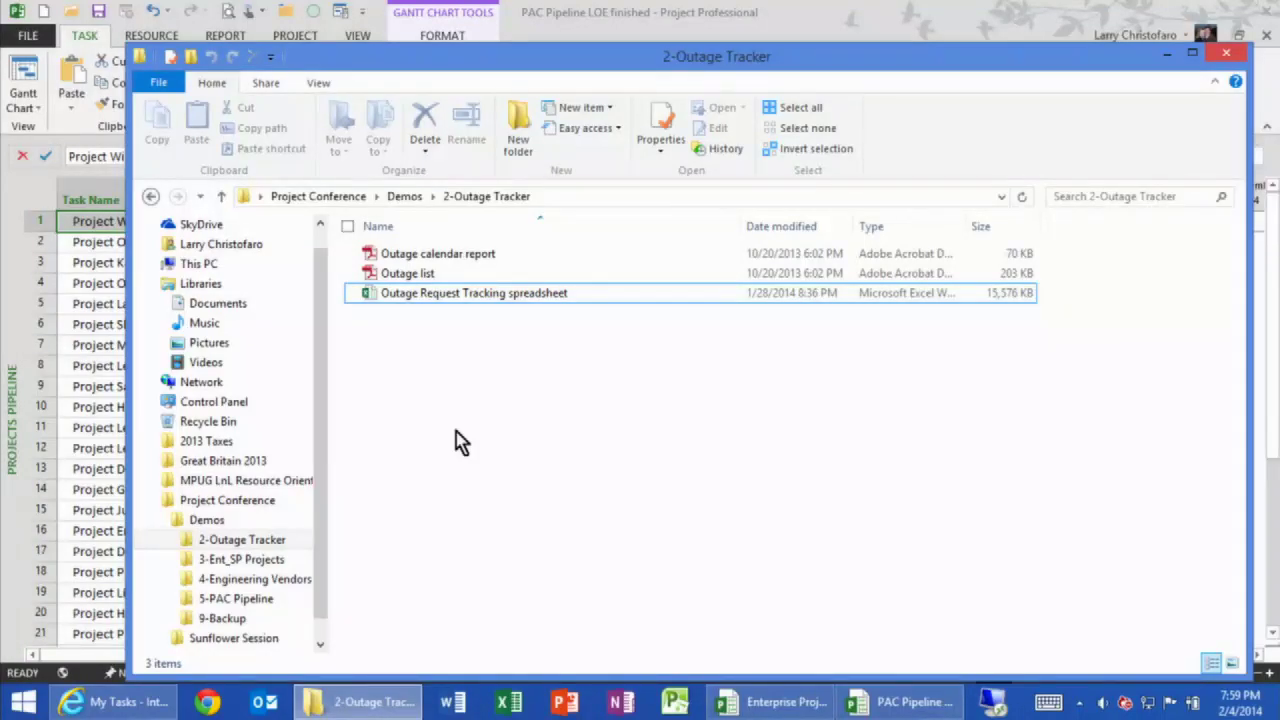
Step: Minimize the 2-Outage Tracker folder window to bring up the PAC Pipeline LOE finished plan in Project Professional
click(1168, 56)
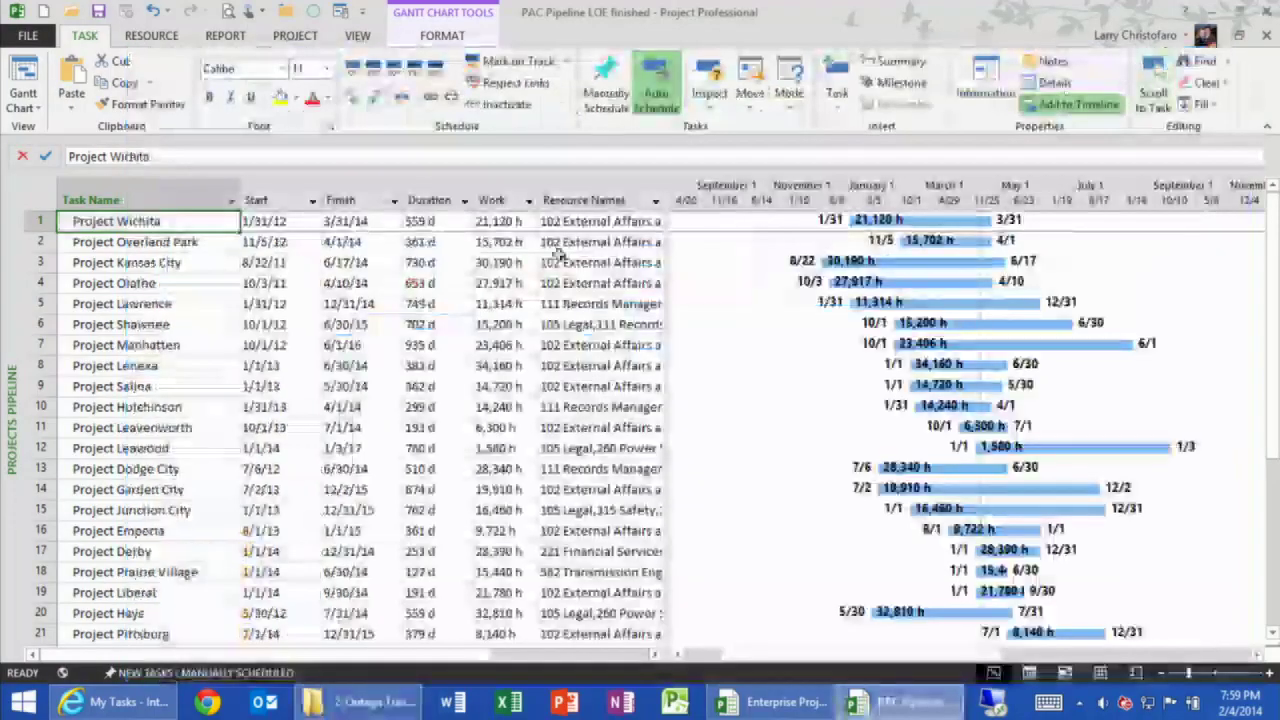
Step: Select Project Shawnee and look through the list of projects in the Projects Pipeline view
click(182, 325)
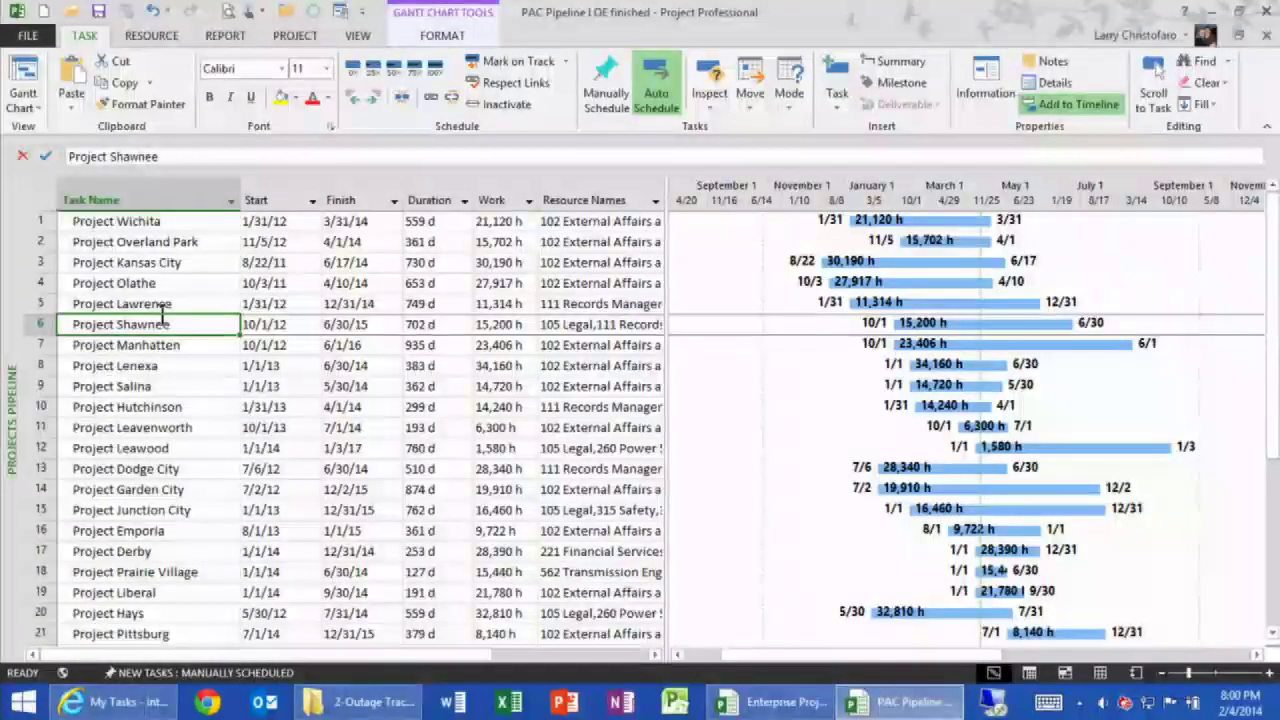
scroll(163, 313, down, 1)
scroll(163, 313, down, 4)
scroll(163, 313, up, 6)
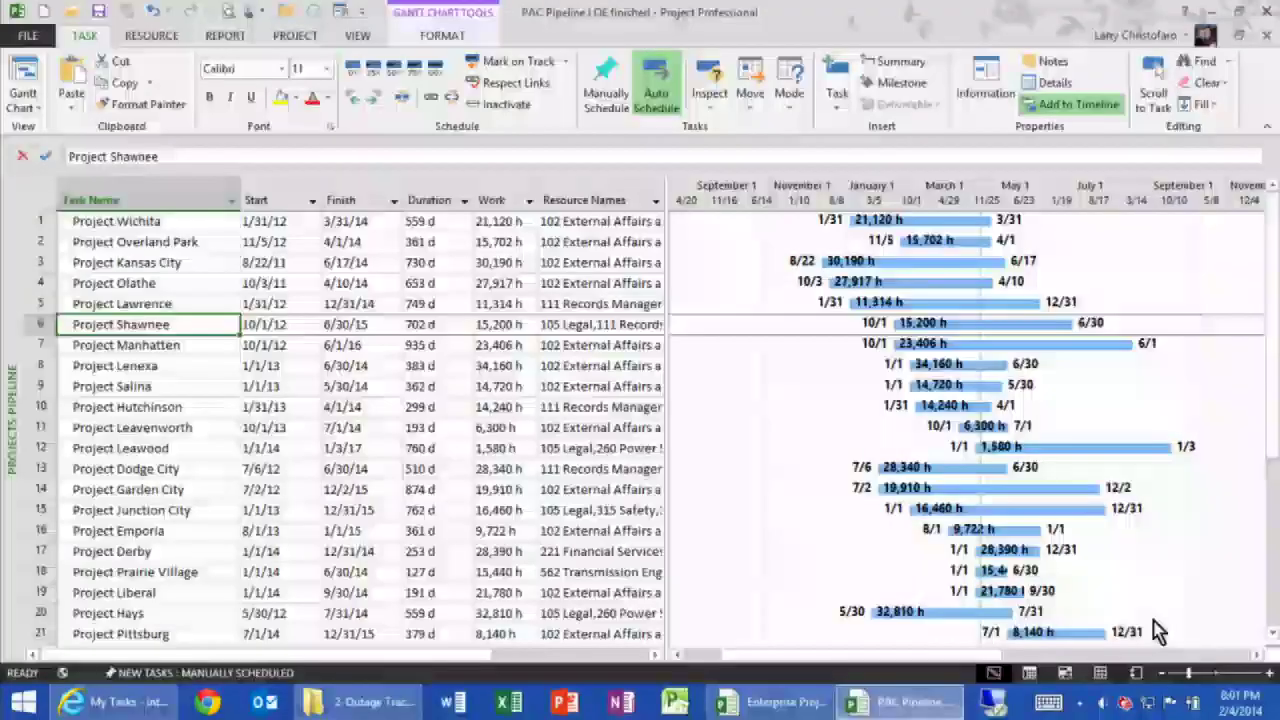
Step: Split the view to review Project Shawnee's resource assignments in an enlarged Task Form, and remove the split
drag(1268, 642, 1268, 460)
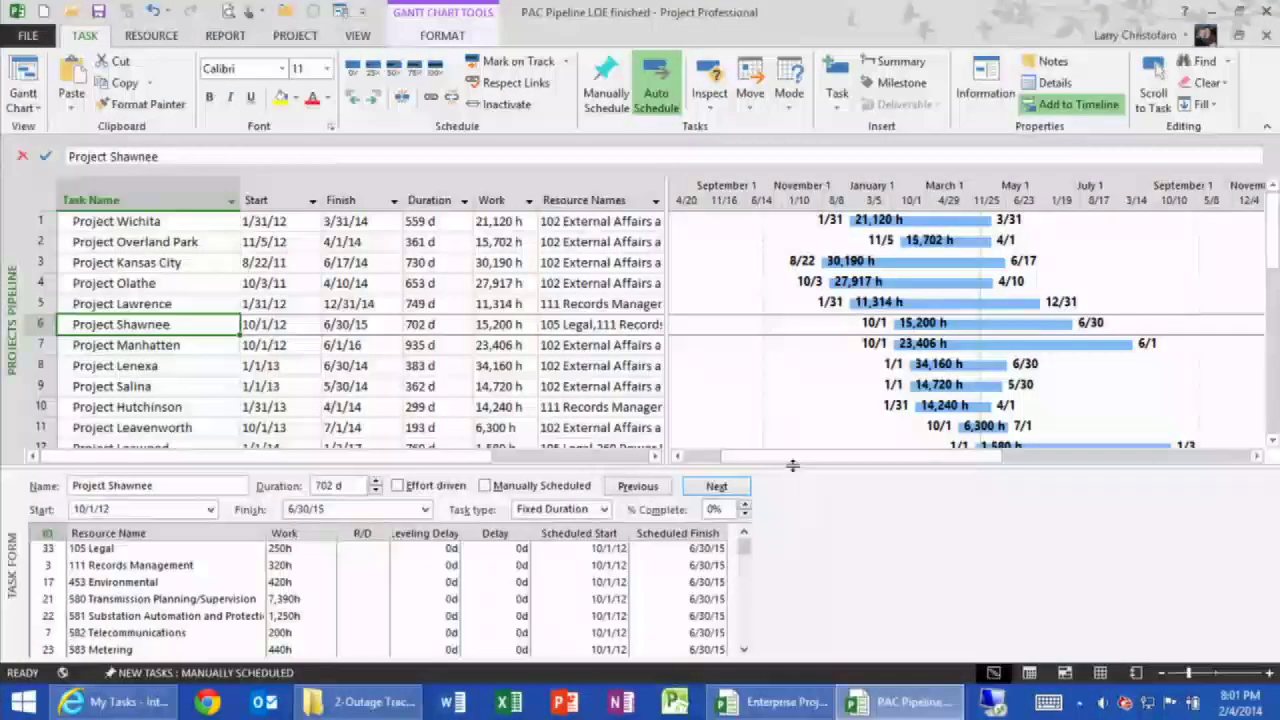
drag(794, 464, 771, 368)
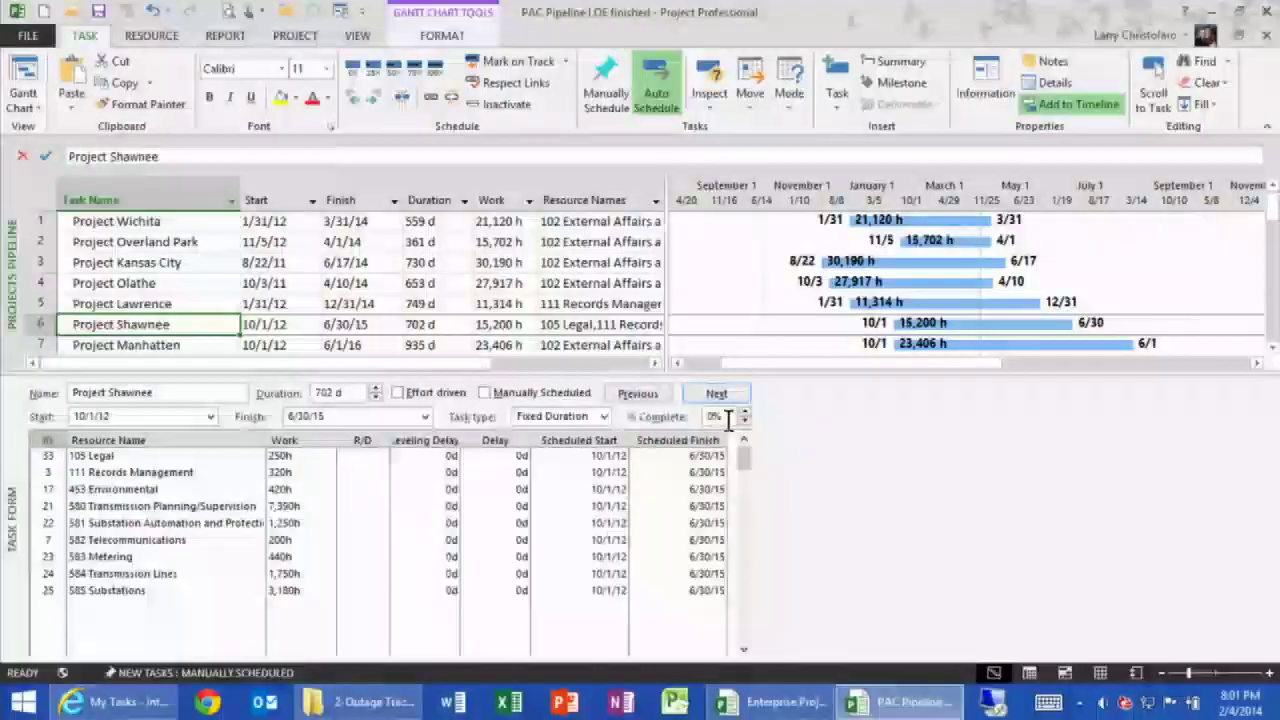
drag(800, 372, 771, 646)
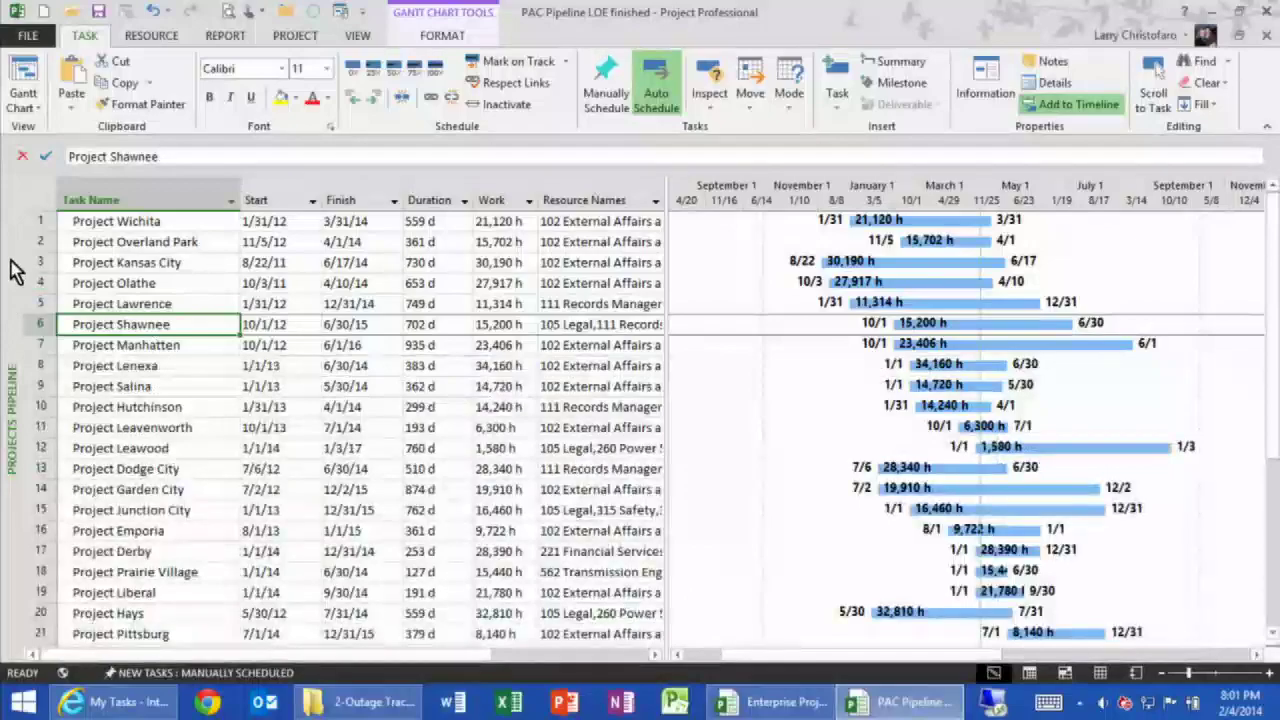
Step: Switch to the Budget Area List view and review the budget areas' maximum units, including 582 Telecommunications and 319 Critical Infrastructure Protection
right_click(14, 270)
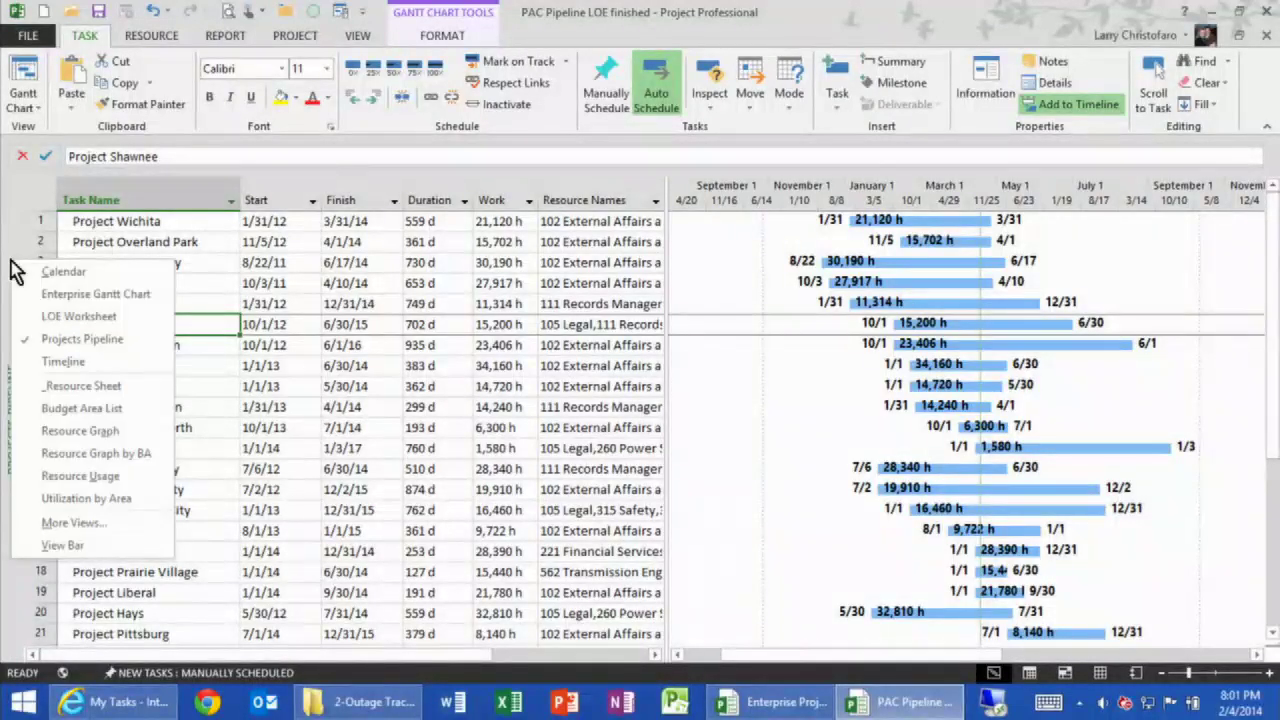
click(101, 410)
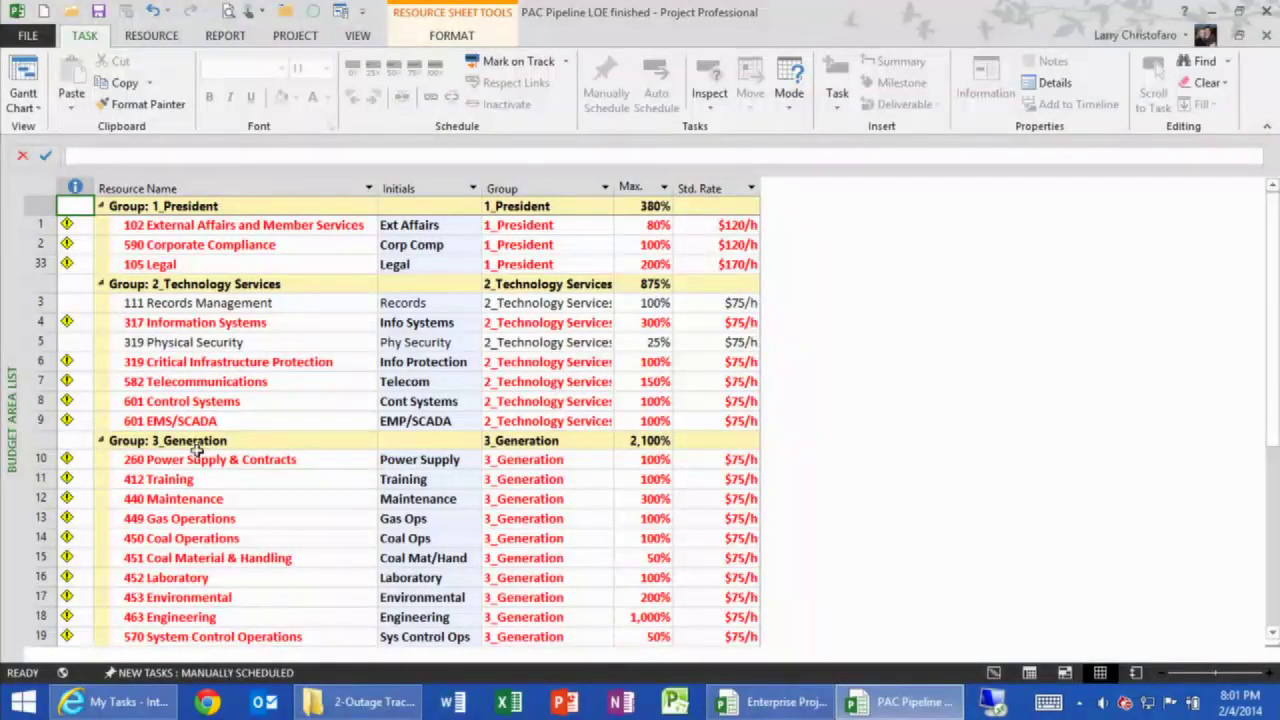
drag(650, 206, 643, 566)
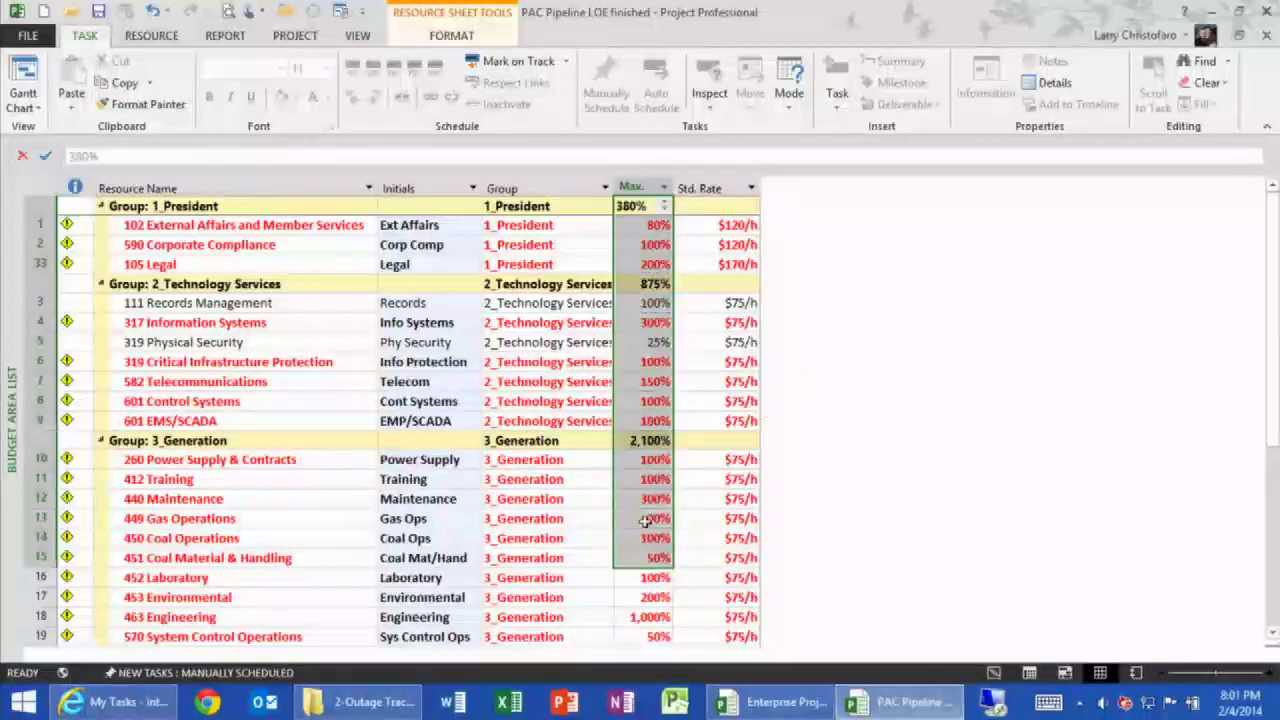
click(640, 381)
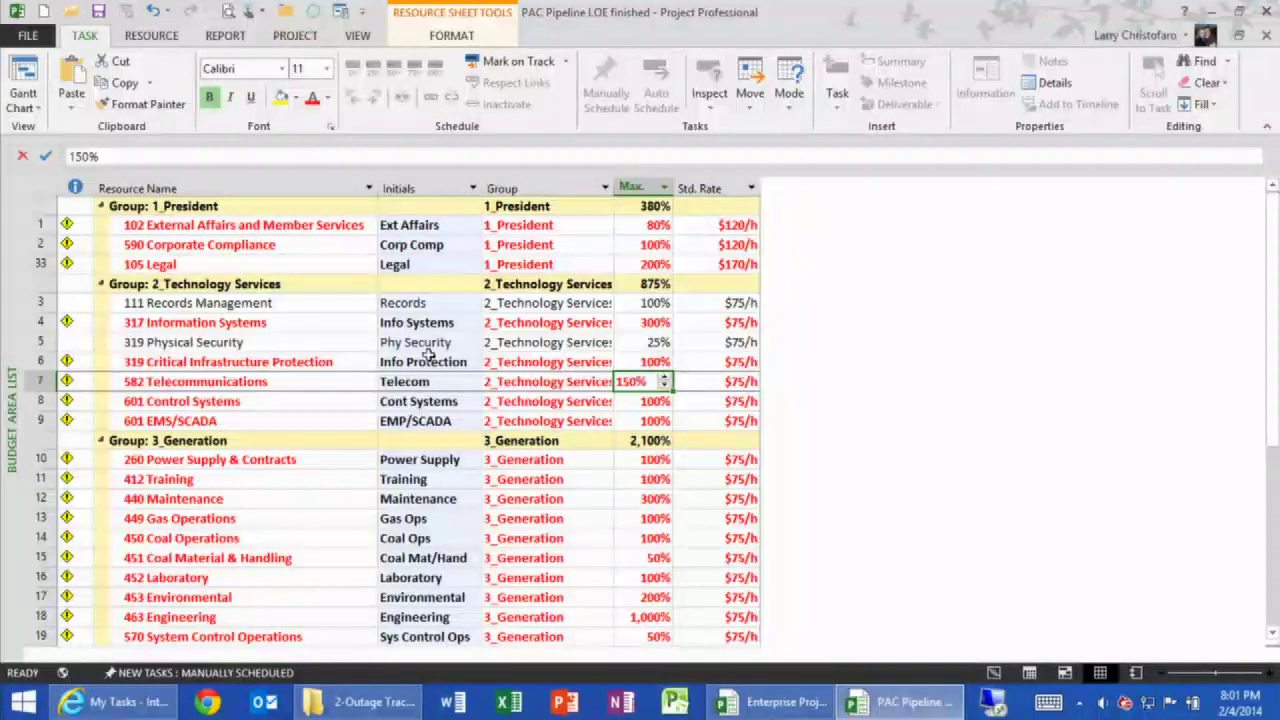
click(262, 360)
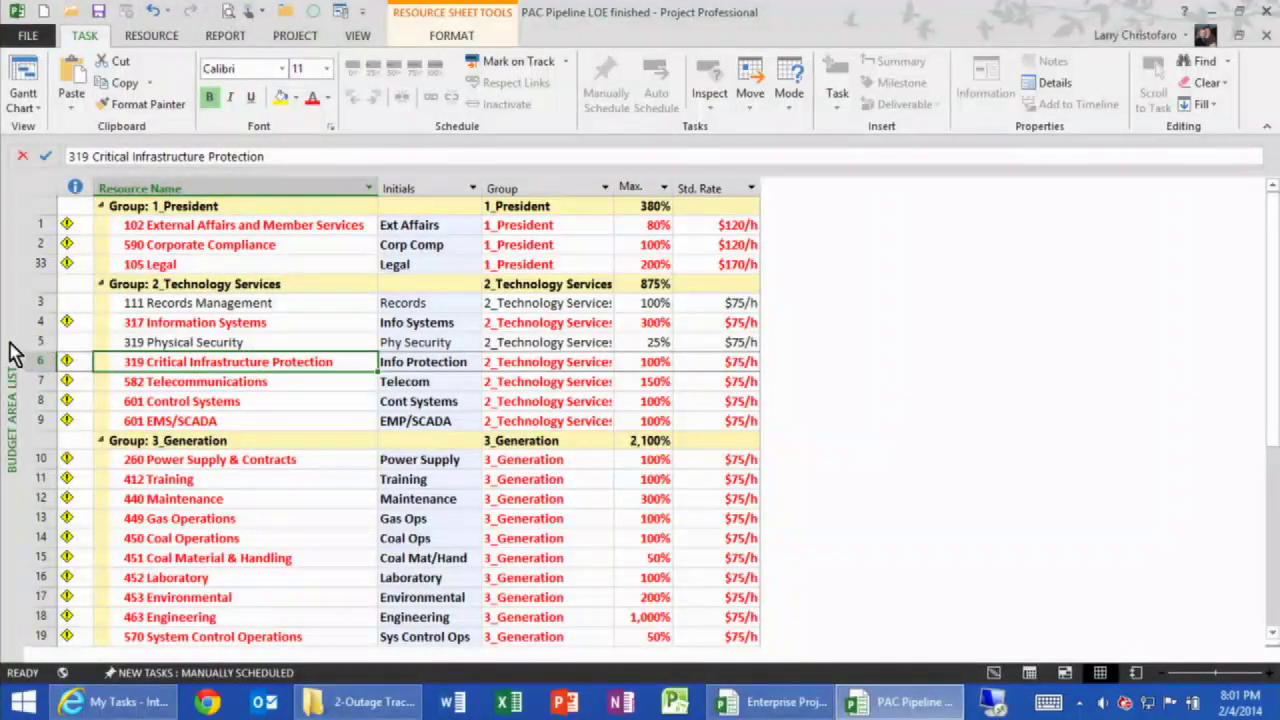
Step: Switch to the LOE Worksheet view and review the work contour options for Project Andover's 453 Environmental assignment and the quarterly work hours
right_click(14, 352)
click(62, 399)
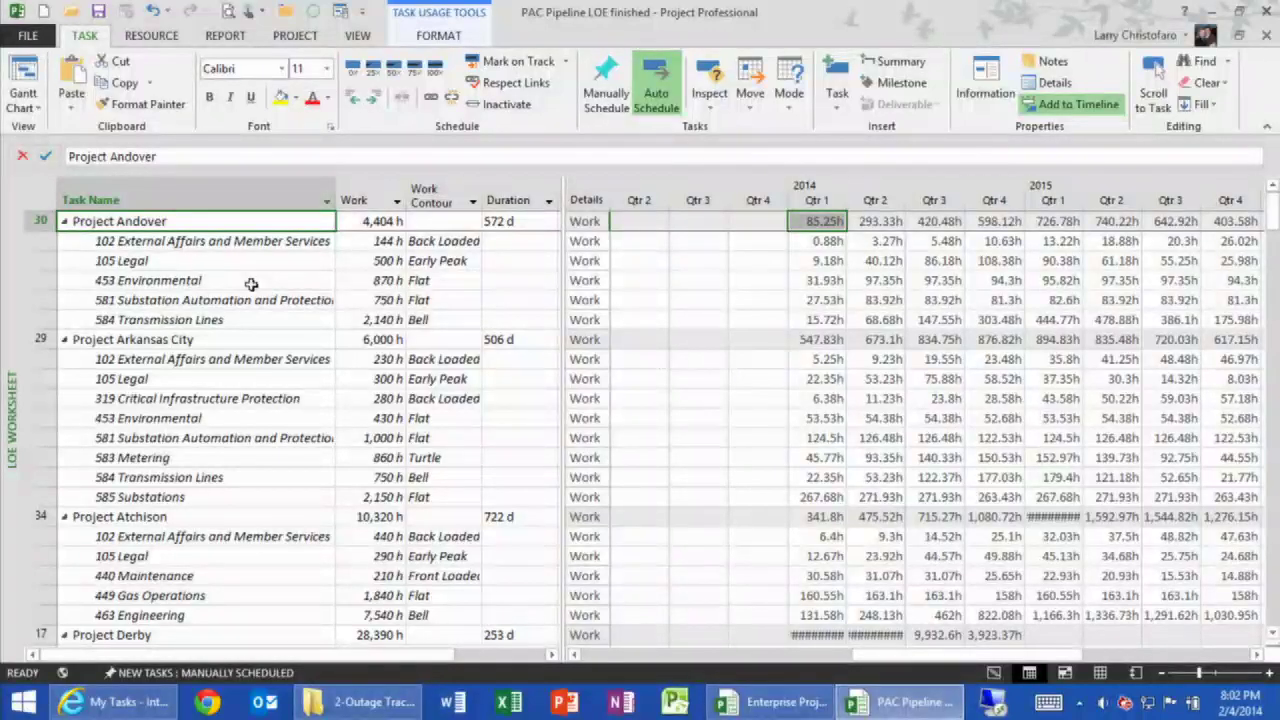
click(449, 283)
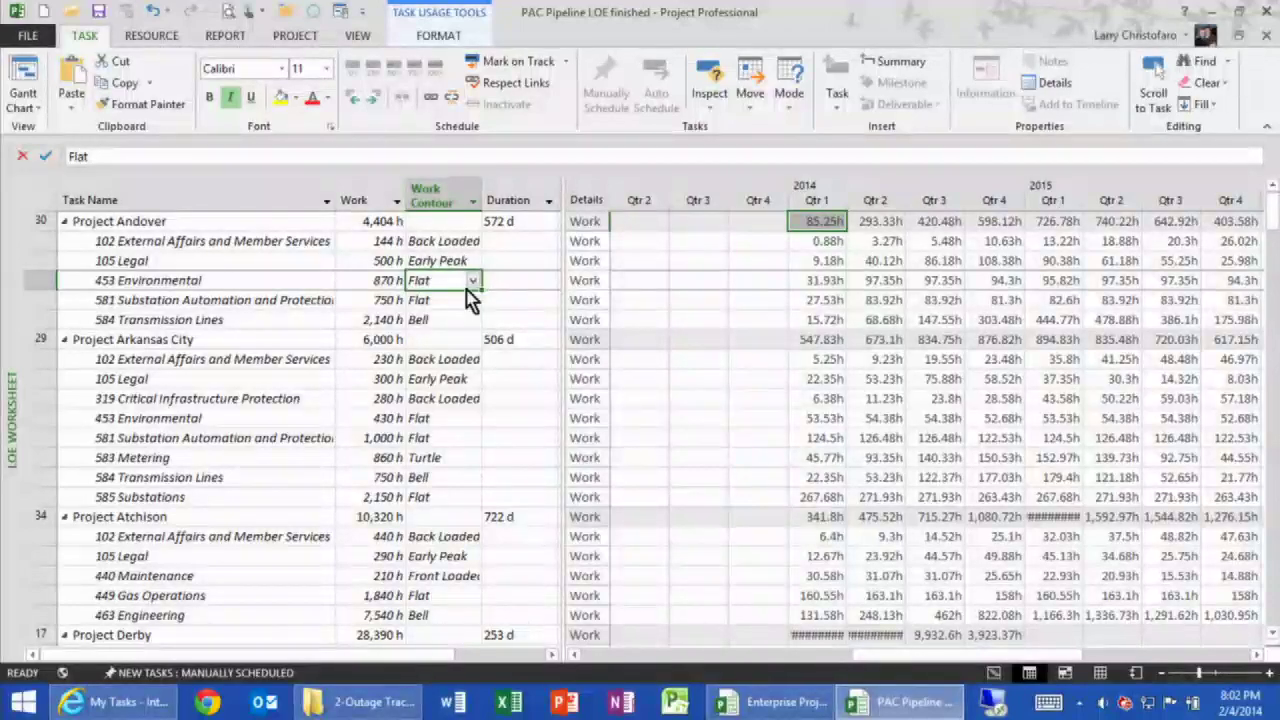
click(472, 282)
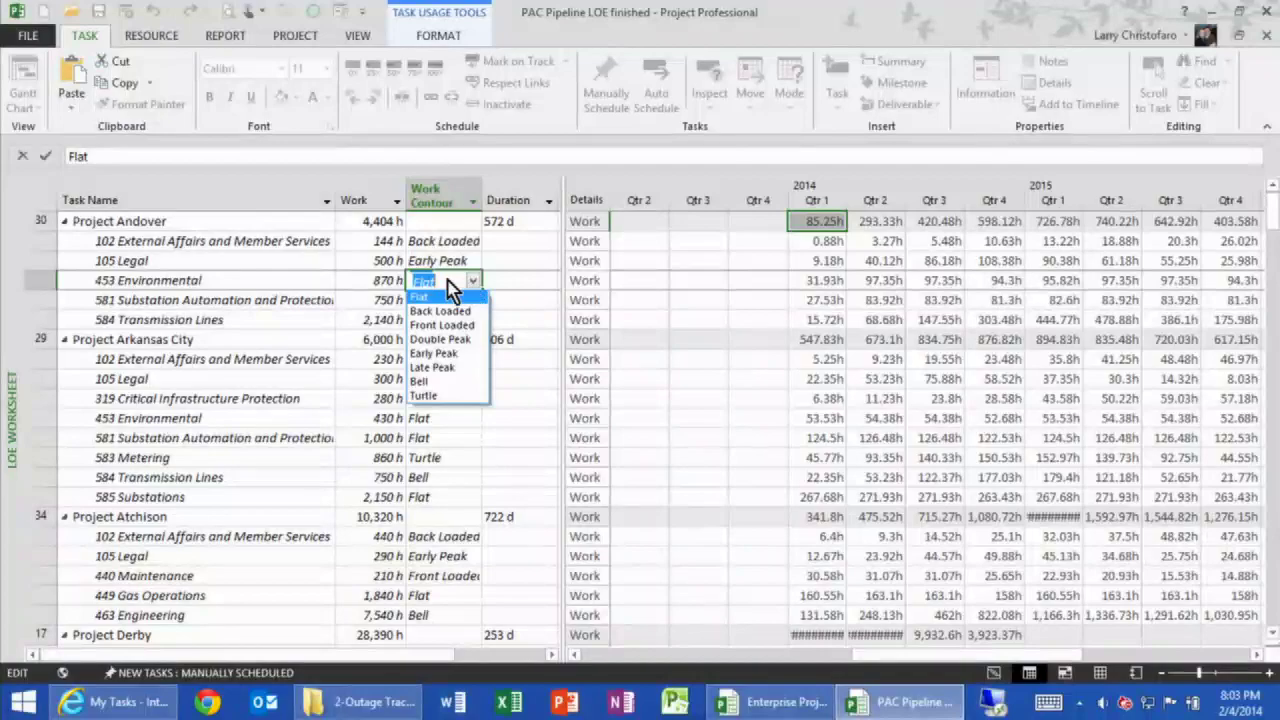
click(472, 297)
click(228, 278)
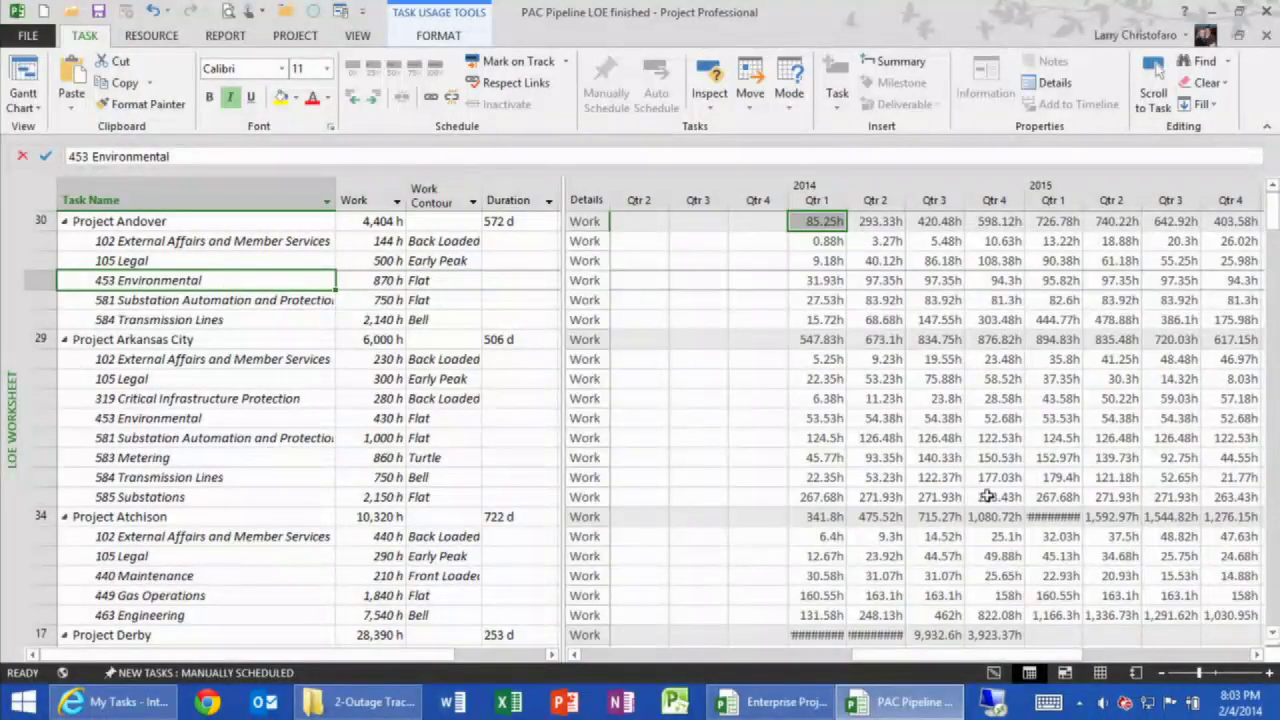
drag(970, 656, 998, 678)
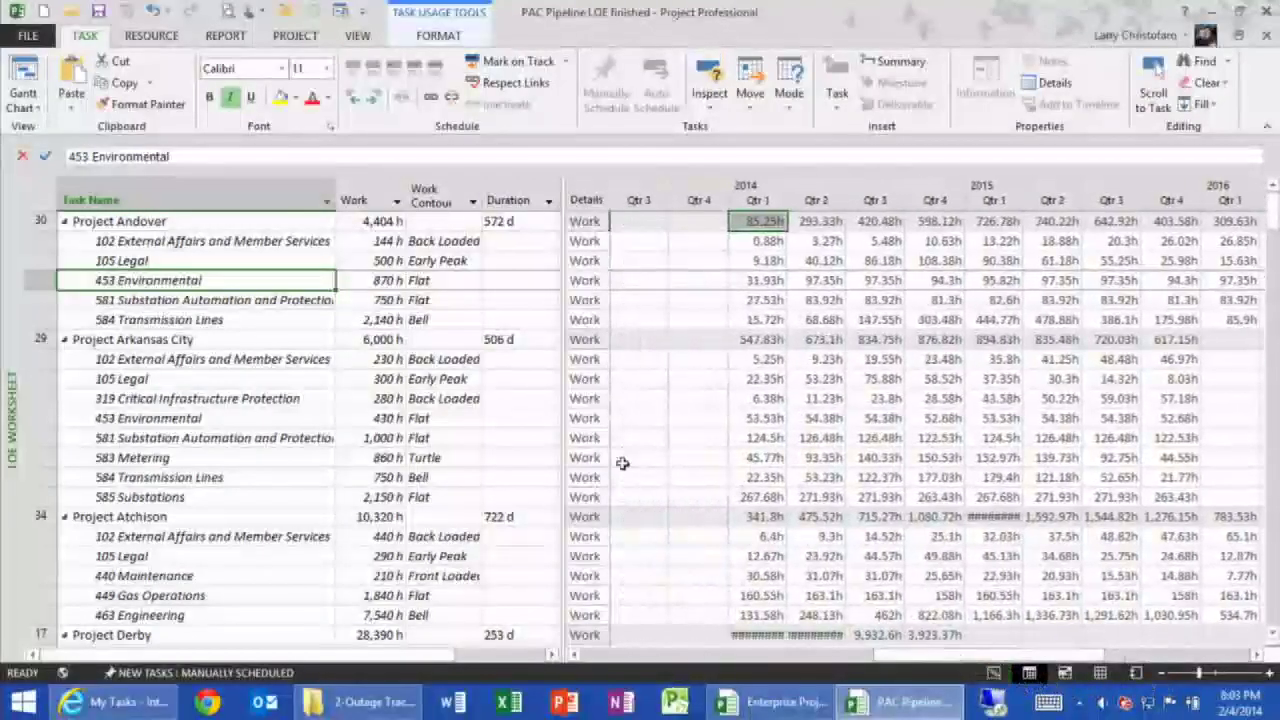
click(215, 304)
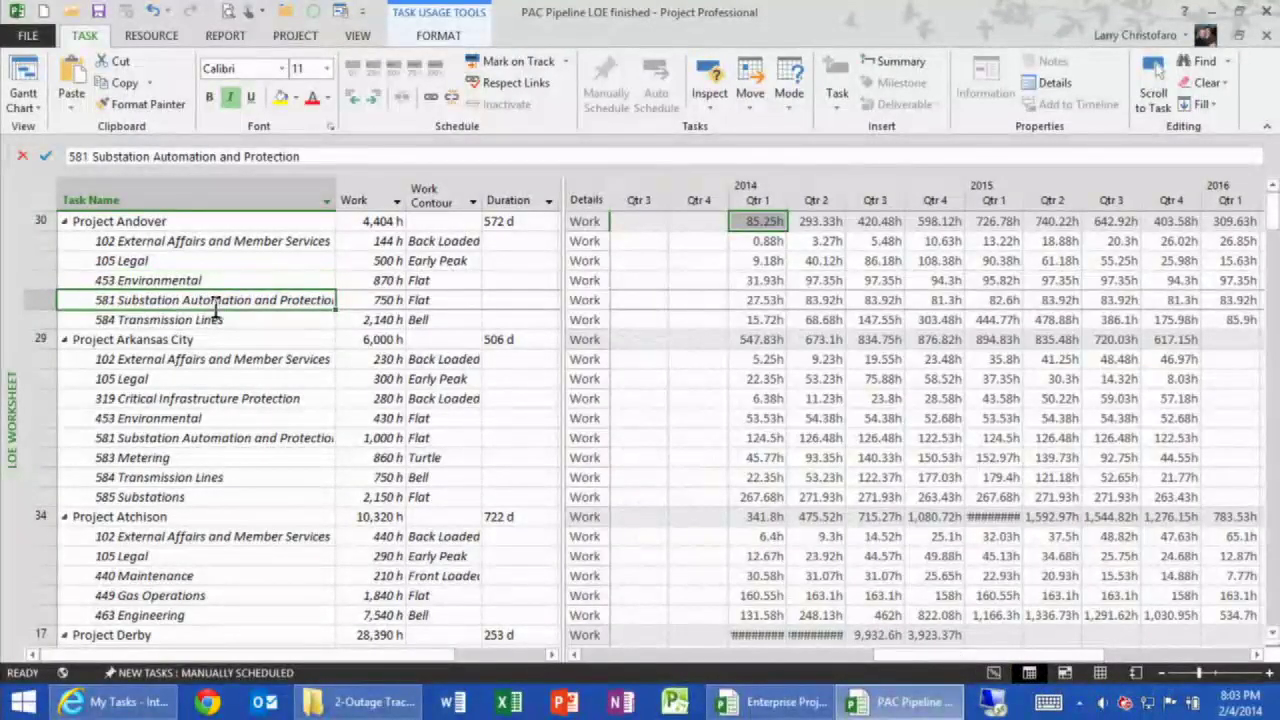
Step: Switch to the Timeline view and look through the bars of all pipeline projects
right_click(18, 283)
click(75, 374)
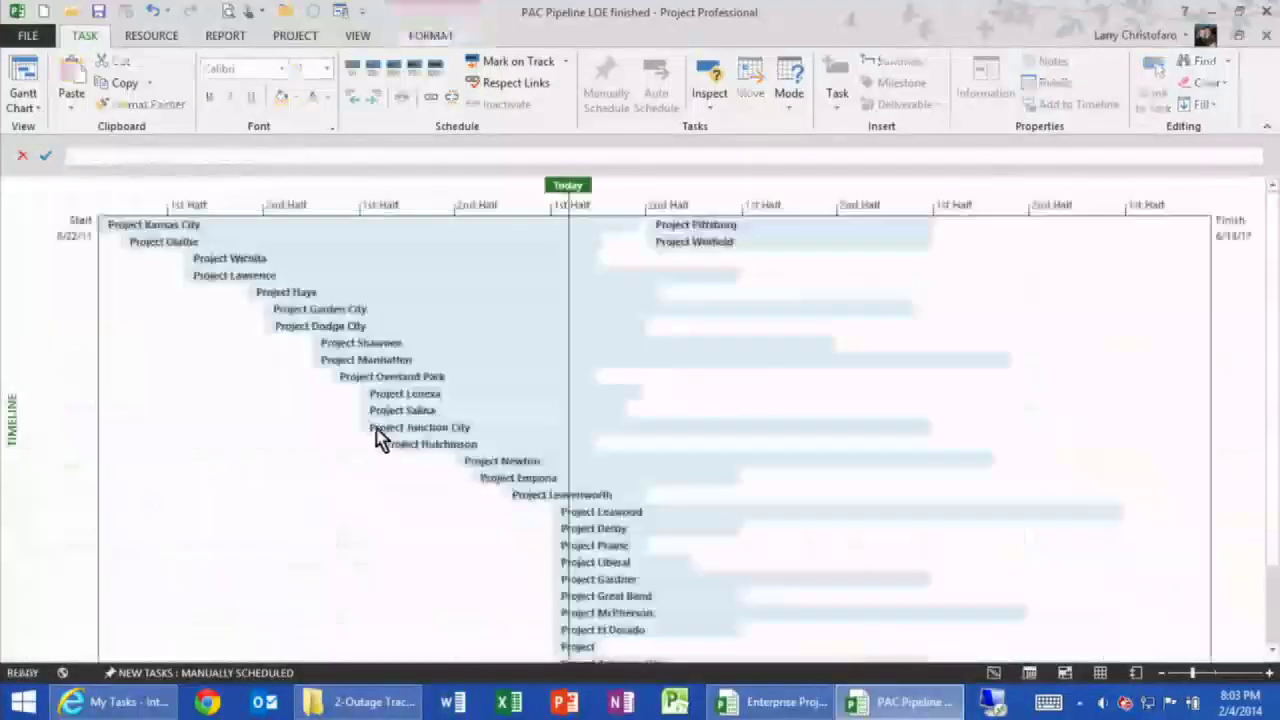
scroll(849, 429, down, 2)
scroll(849, 429, up, 2)
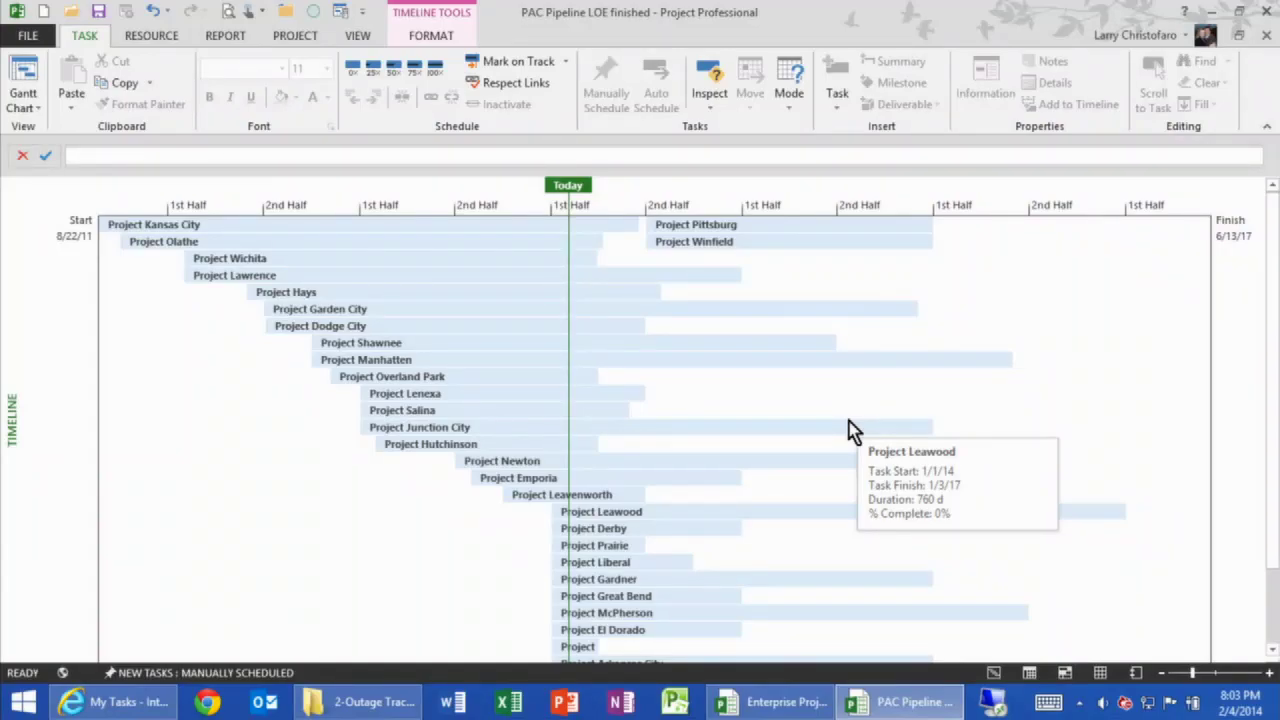
Step: Switch to the Resource Graph by BA view and adjust the width of the graph's legend area
right_click(18, 270)
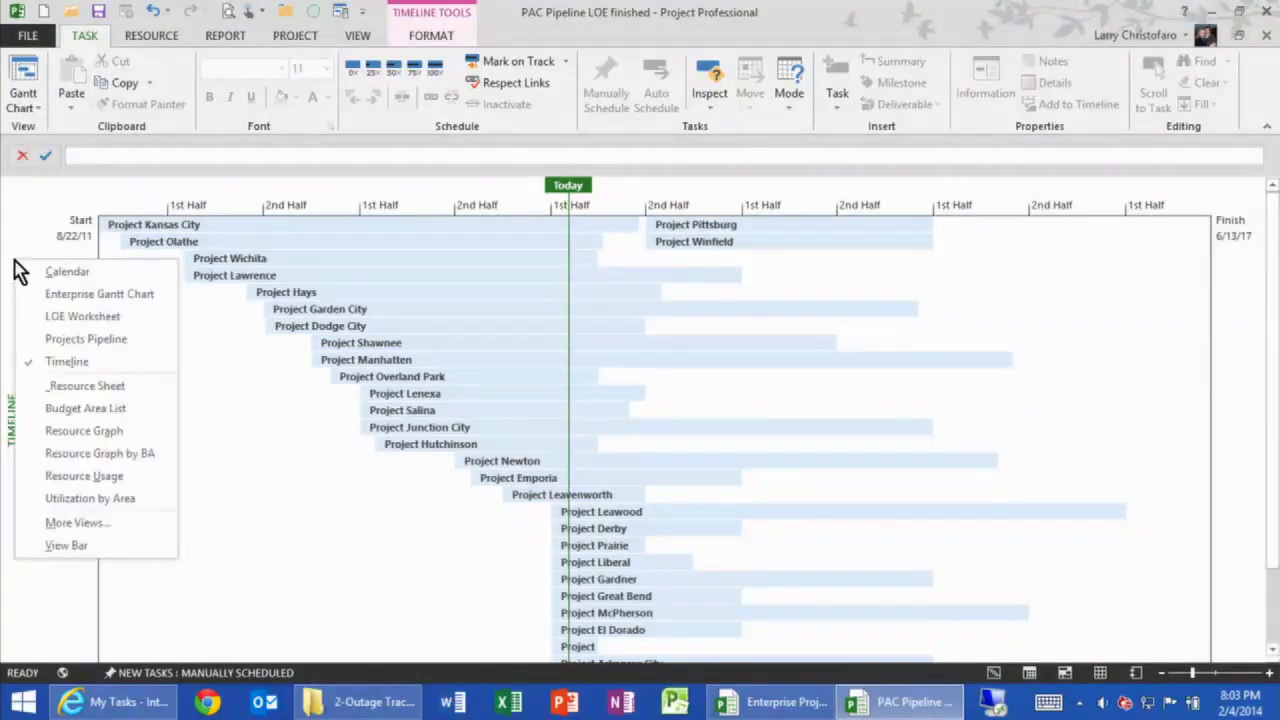
click(94, 453)
drag(562, 460, 140, 466)
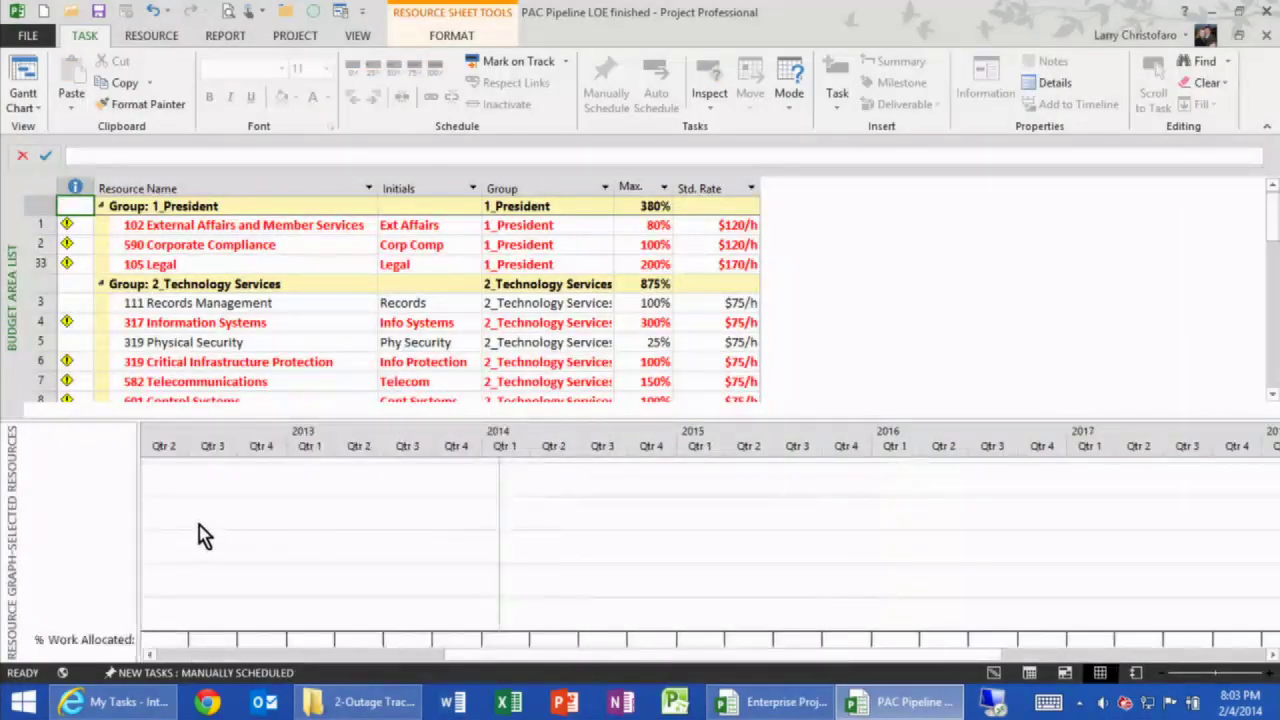
drag(137, 516, 202, 520)
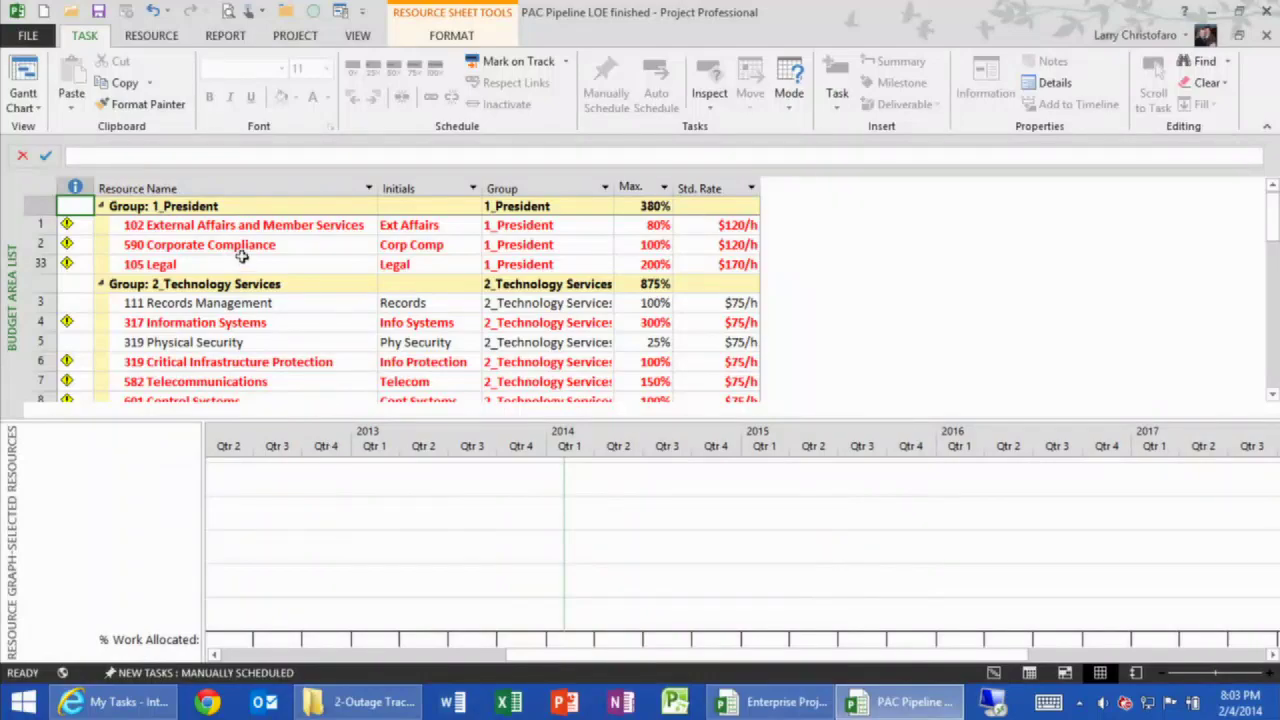
Step: Compare the allocation graphs of 105 Legal, 590 Corporate Compliance and 317 Information Systems
click(241, 259)
click(238, 245)
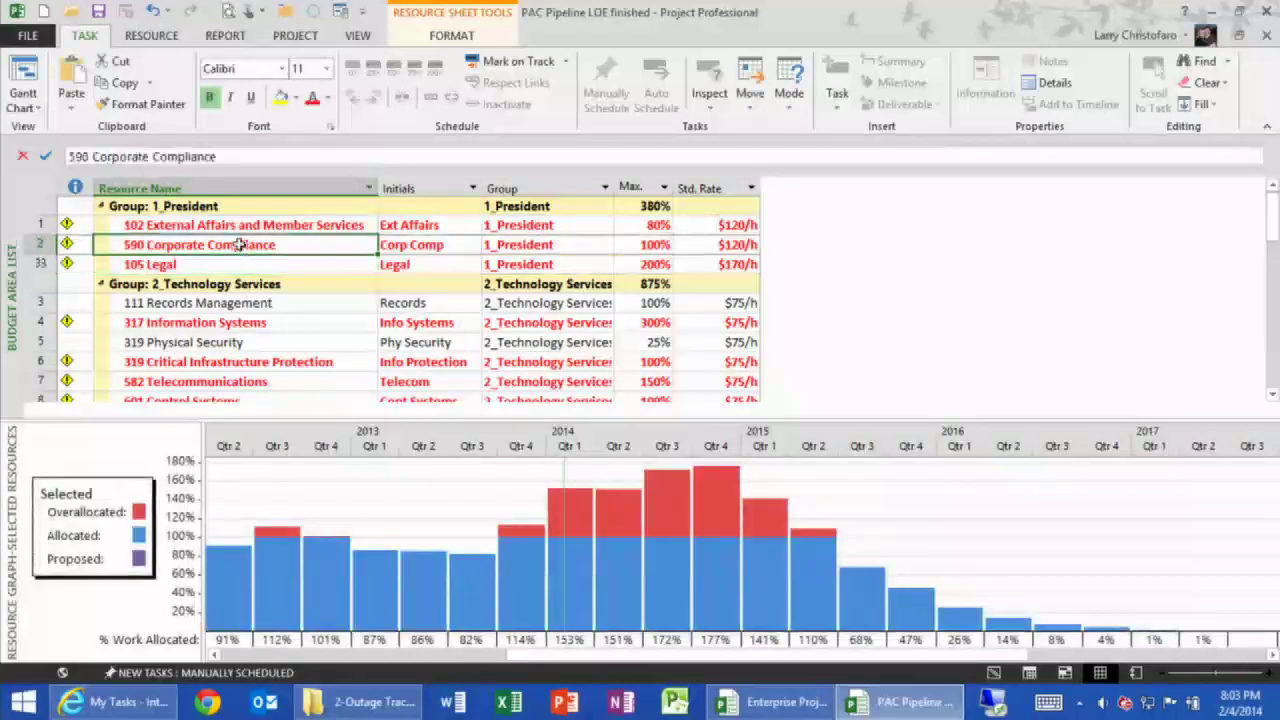
click(238, 323)
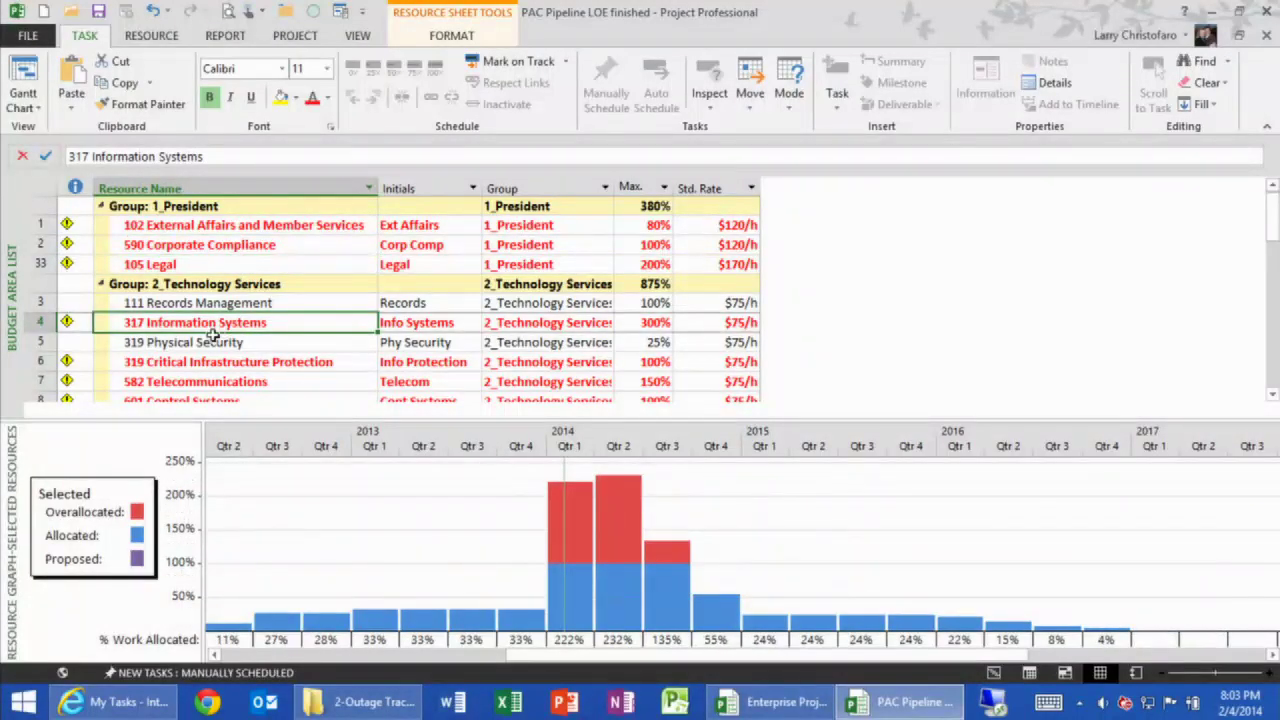
Step: Review the allocation graphs of the 4_Transmission budget areas, both individually and combined from 562 Transmission Engineering through 585 Substations
scroll(205, 355, down, 4)
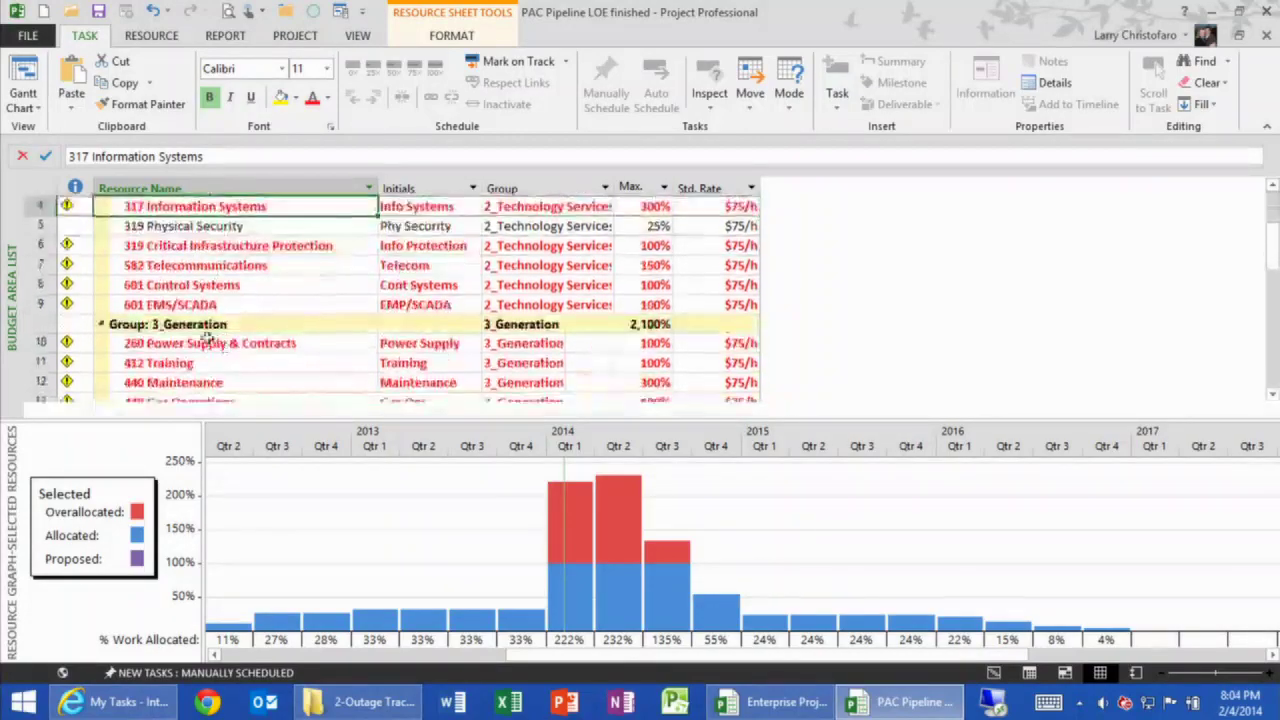
scroll(203, 325, down, 3)
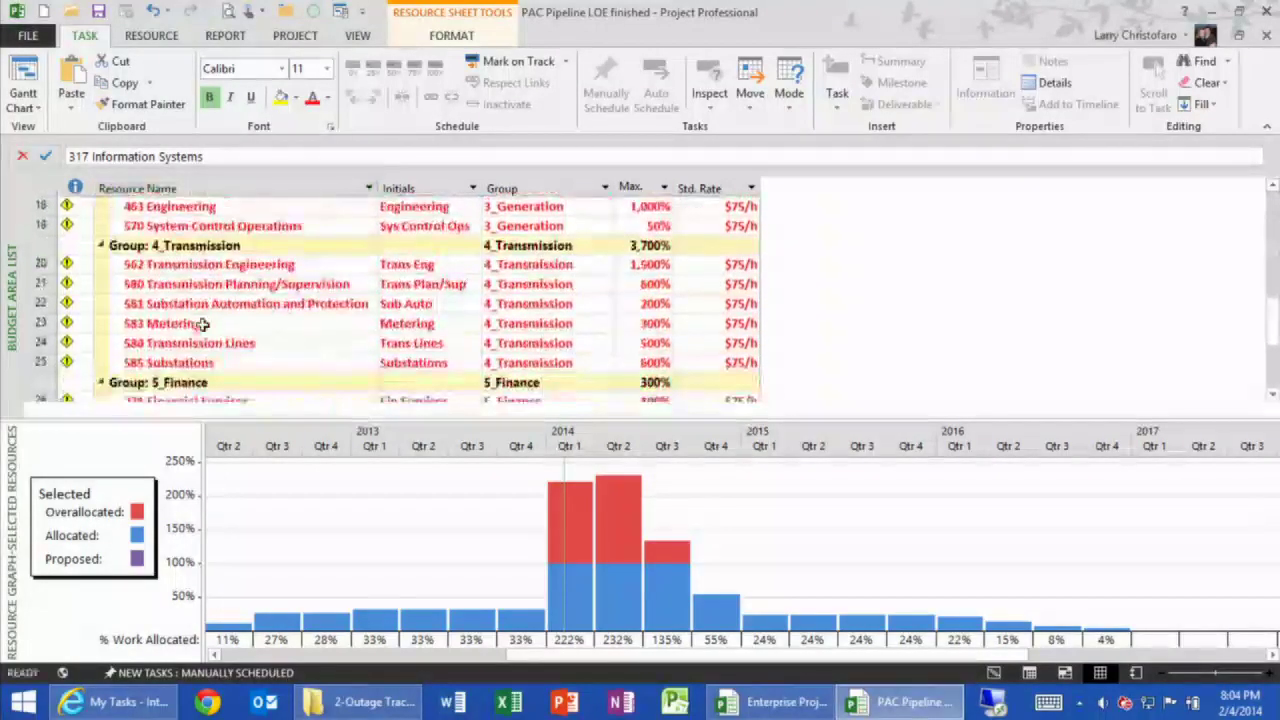
drag(198, 262, 200, 286)
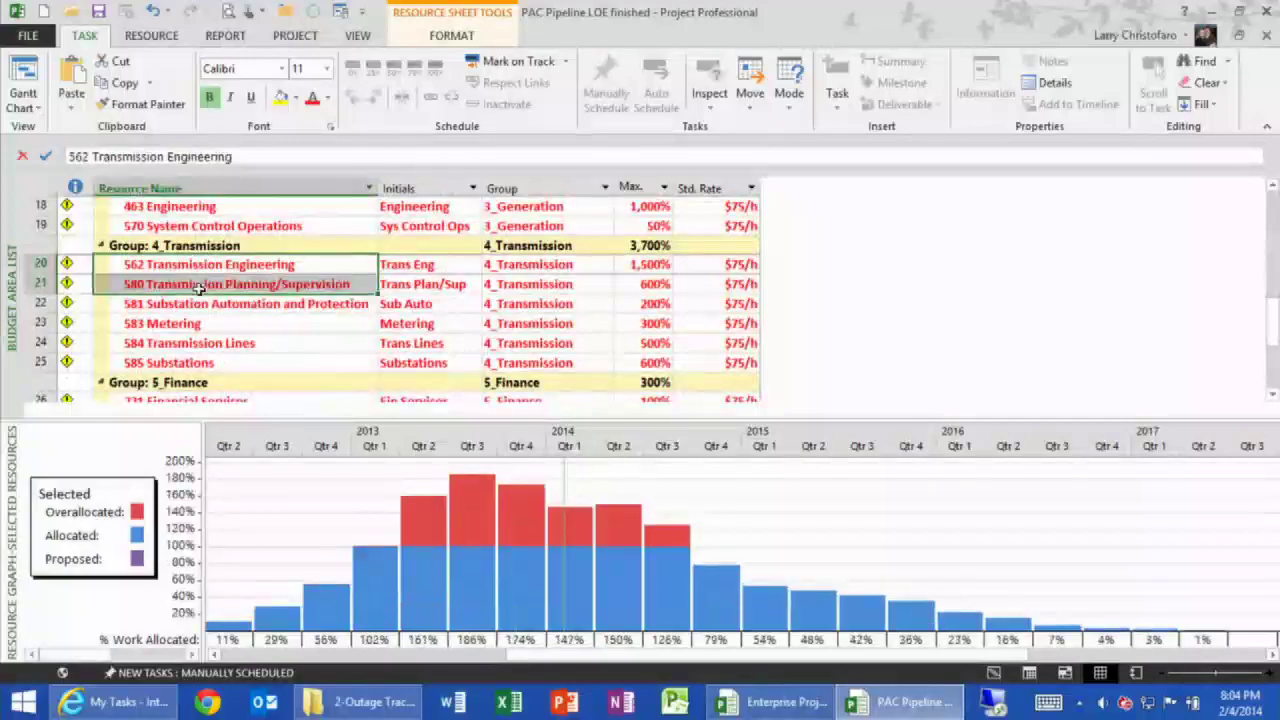
click(210, 303)
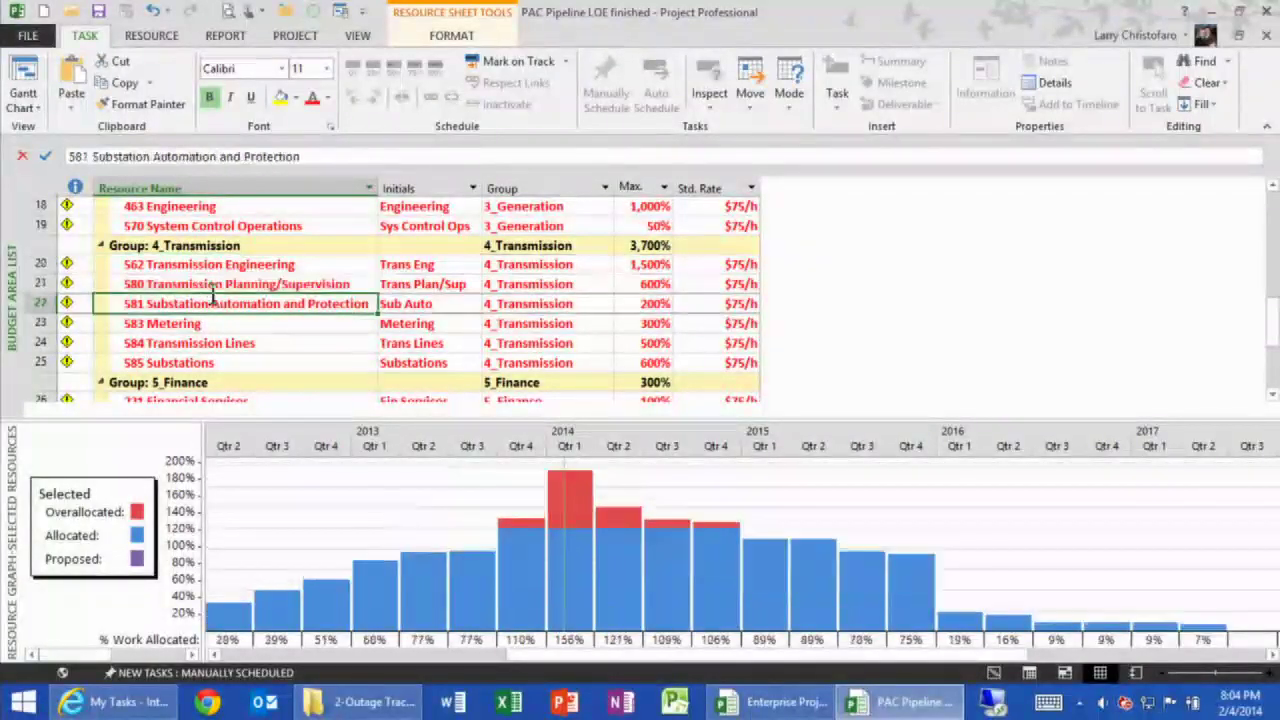
drag(212, 262, 212, 363)
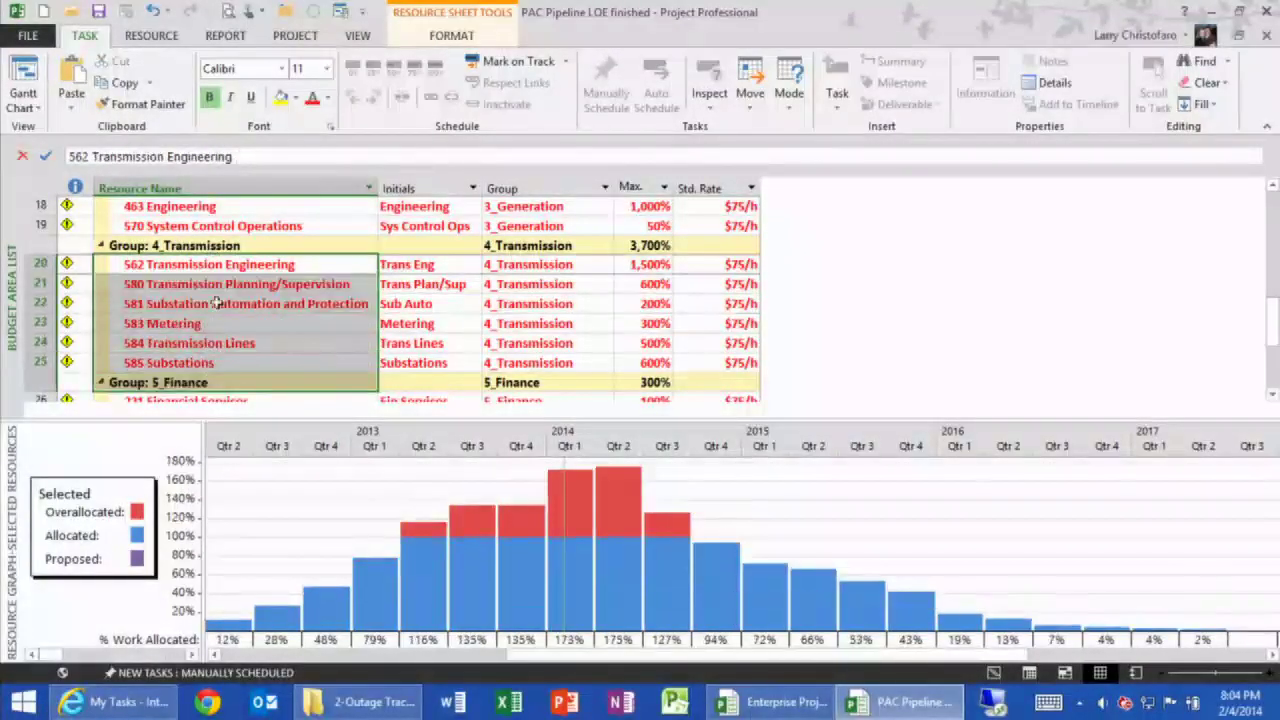
click(223, 262)
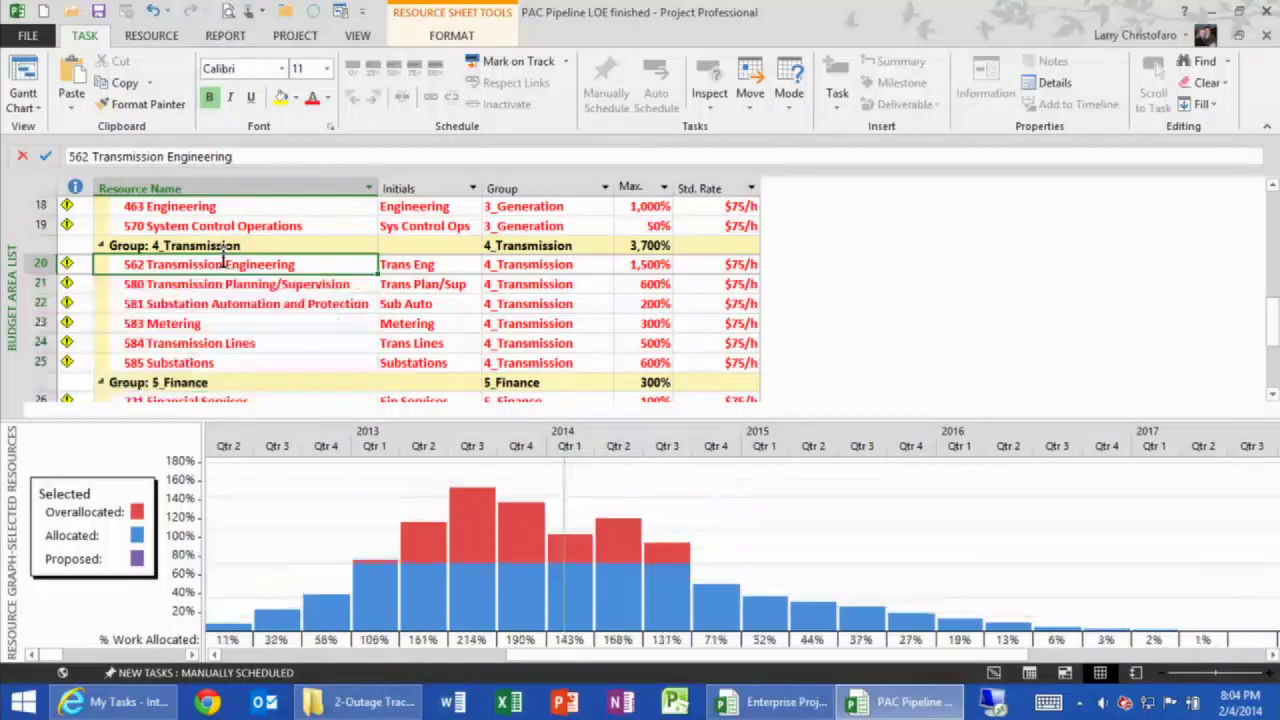
click(282, 303)
drag(262, 264, 283, 362)
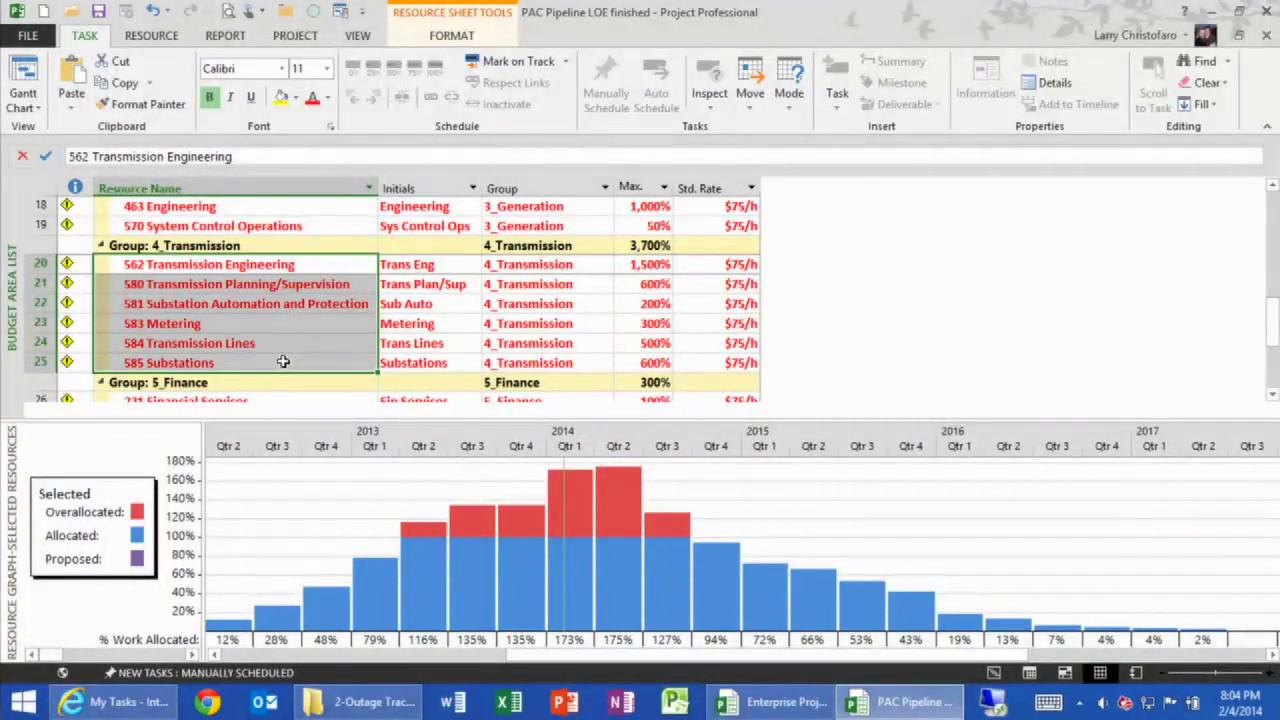
click(277, 303)
click(268, 280)
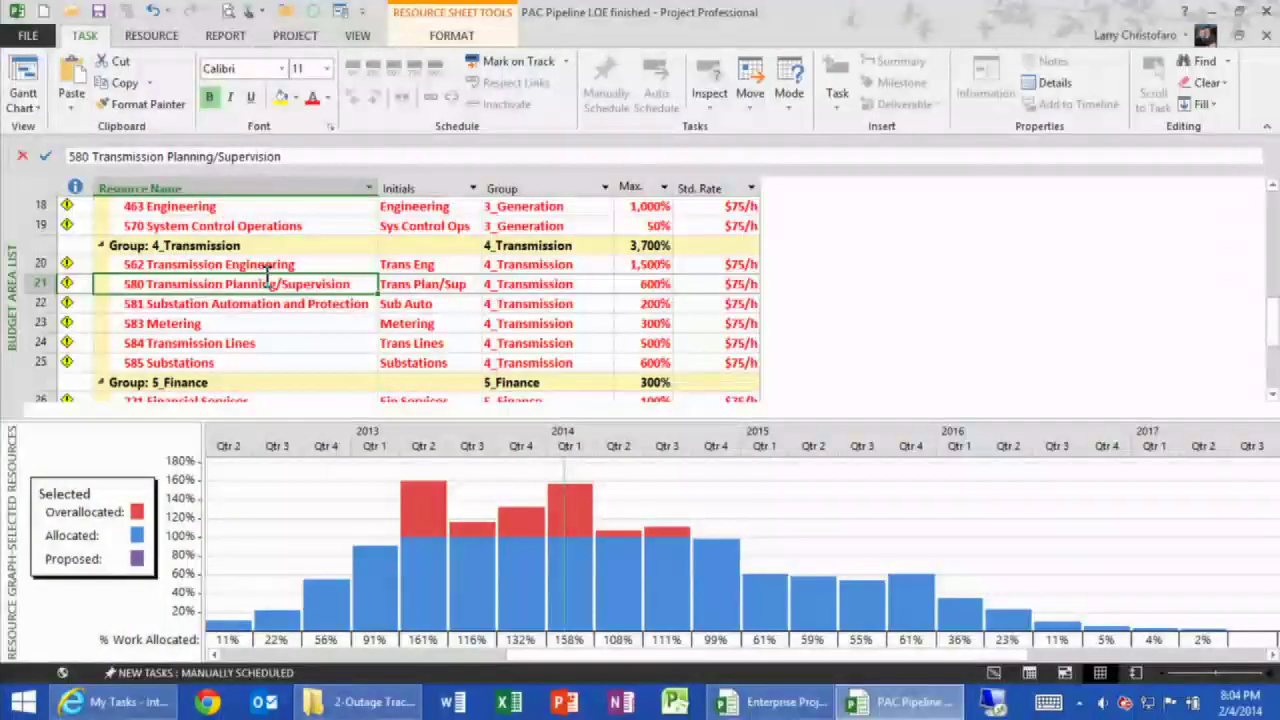
Step: Review the 590 Corporate Compliance graph, and check the resource information of 317 Information Systems without changing it
scroll(268, 276, up, 7)
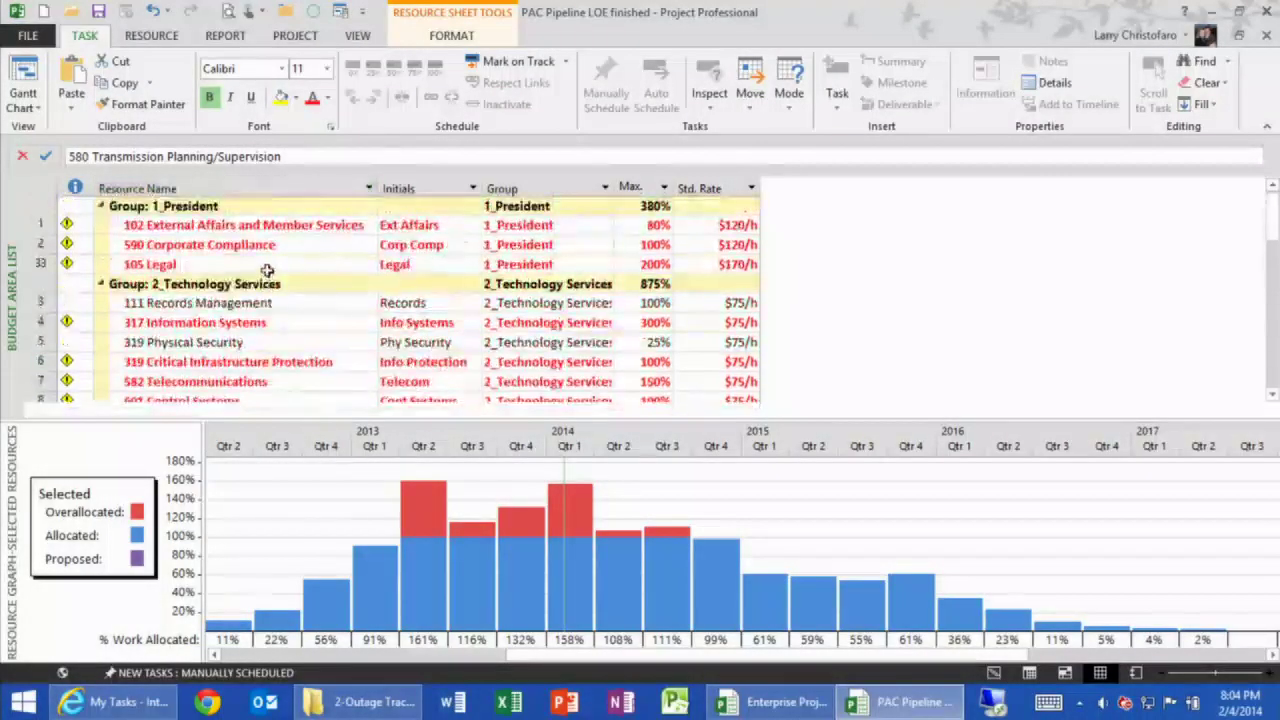
click(263, 244)
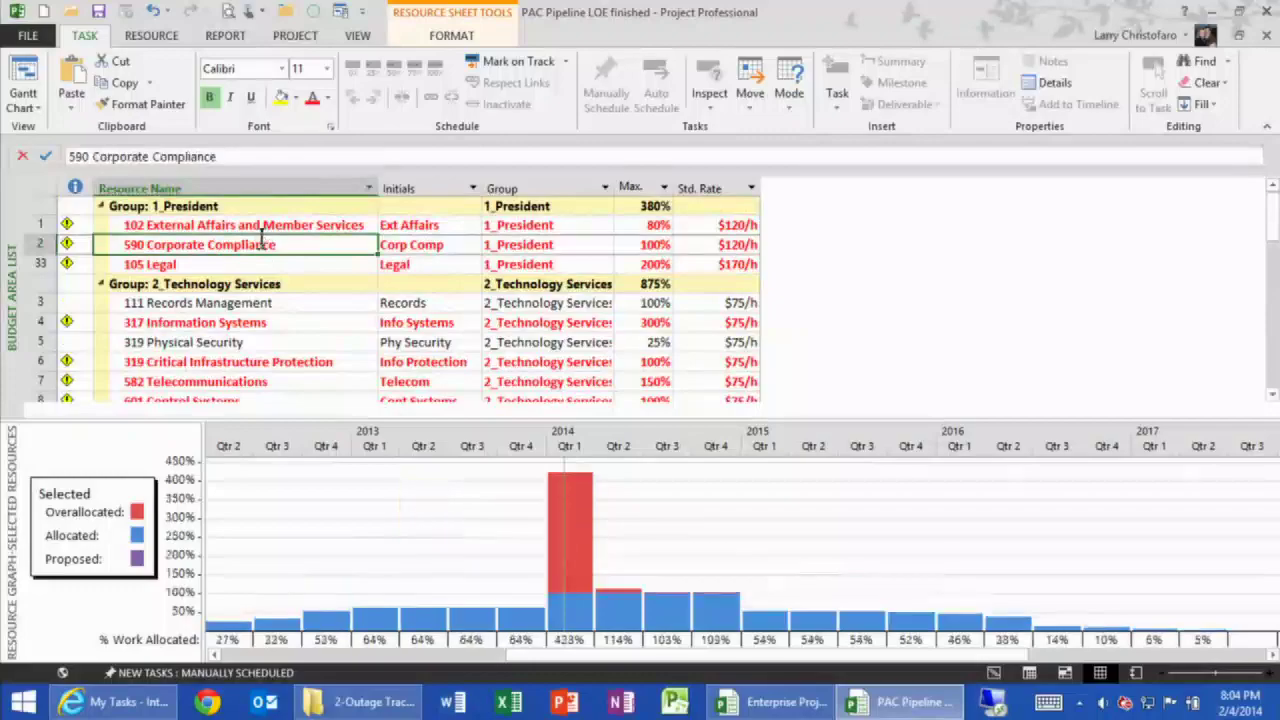
double_click(290, 323)
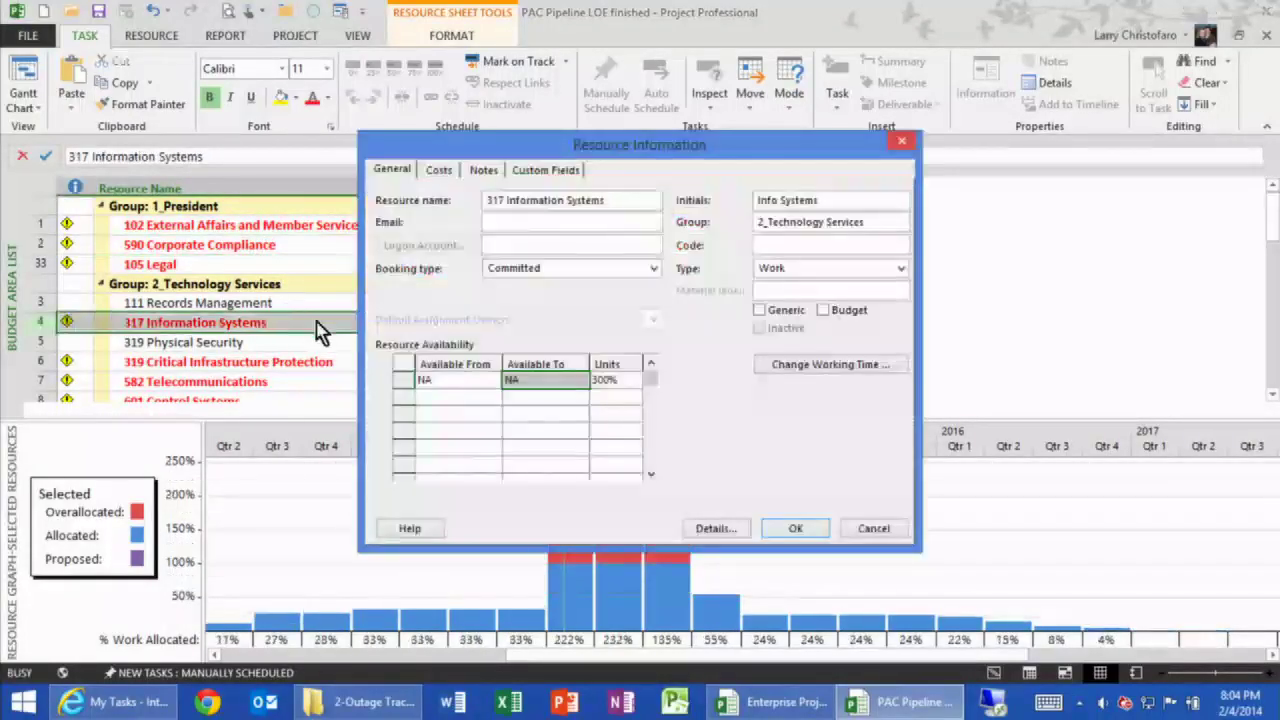
click(876, 530)
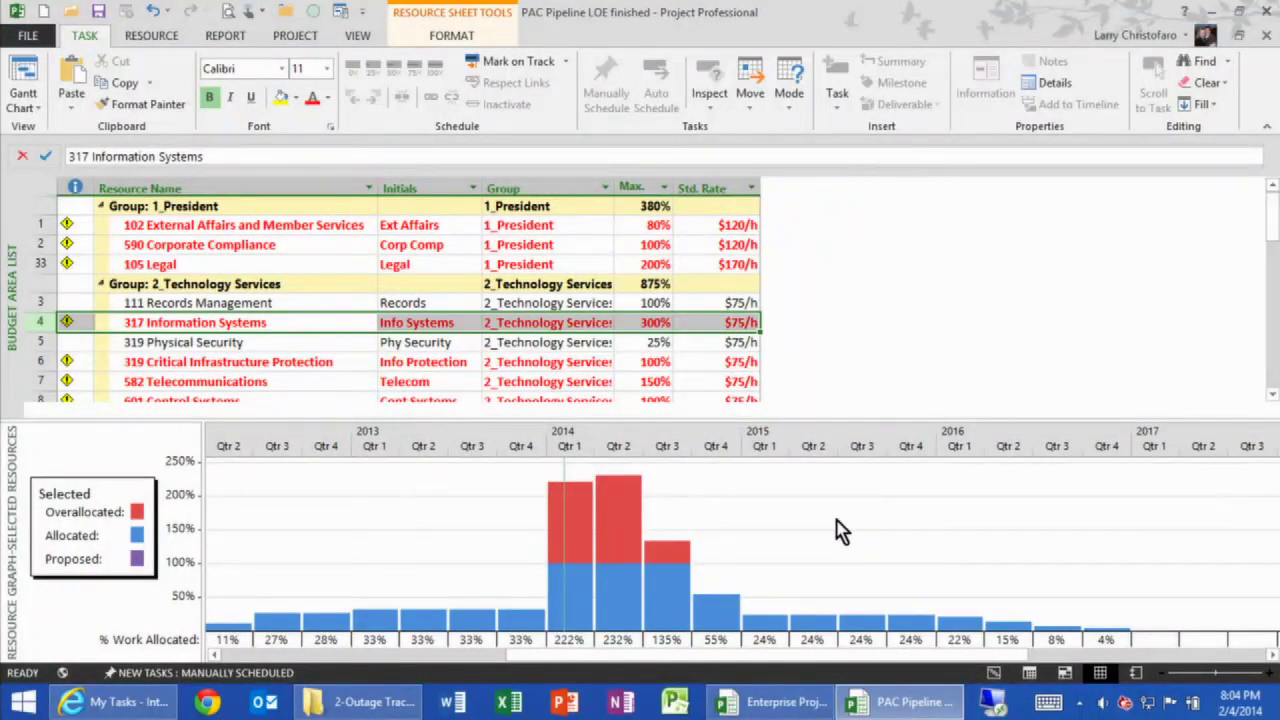
Step: Close the allocation graph pane, switch to the Utilization by Area view, and collapse the projects under 105 Legal
drag(118, 416, 60, 655)
right_click(12, 350)
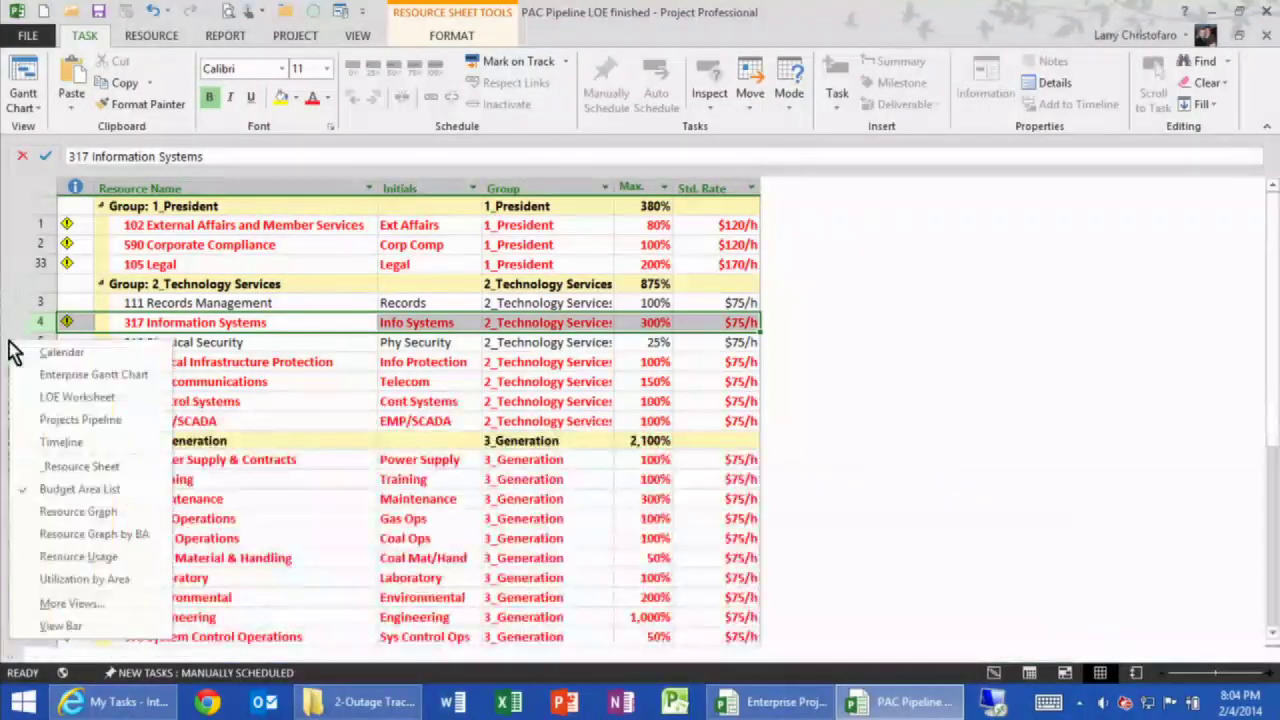
click(108, 581)
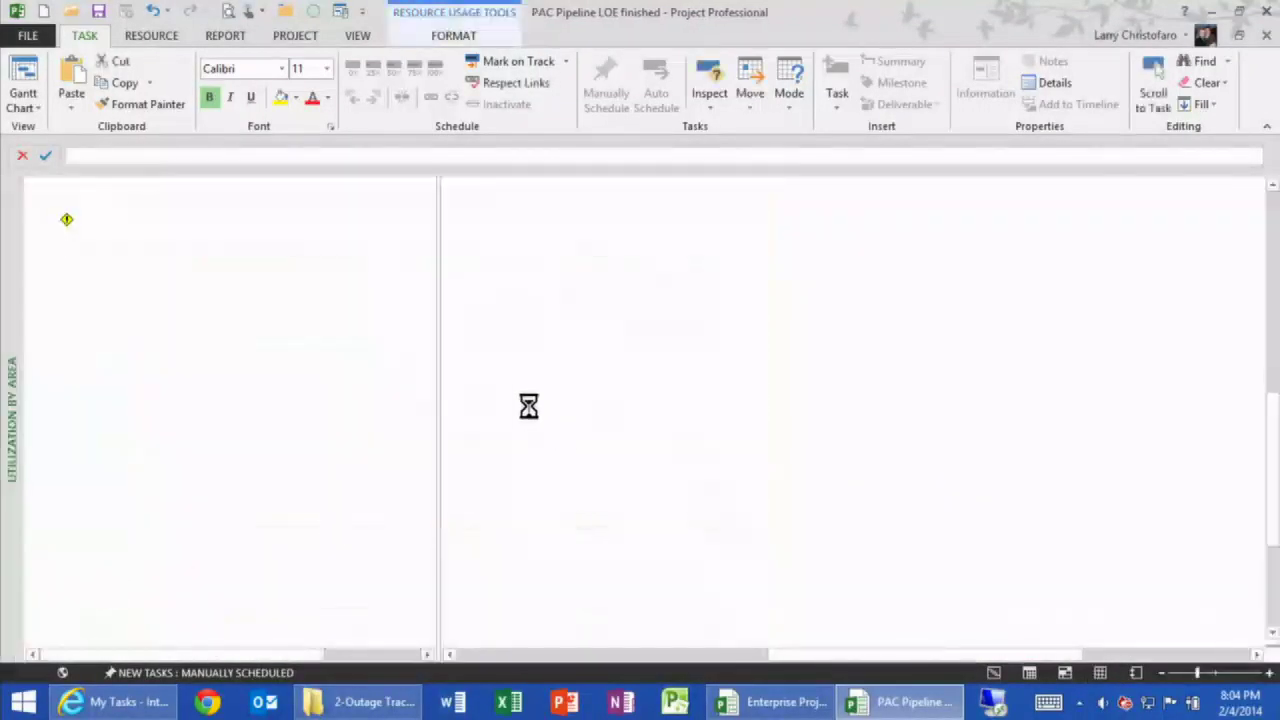
scroll(255, 320, up, 6)
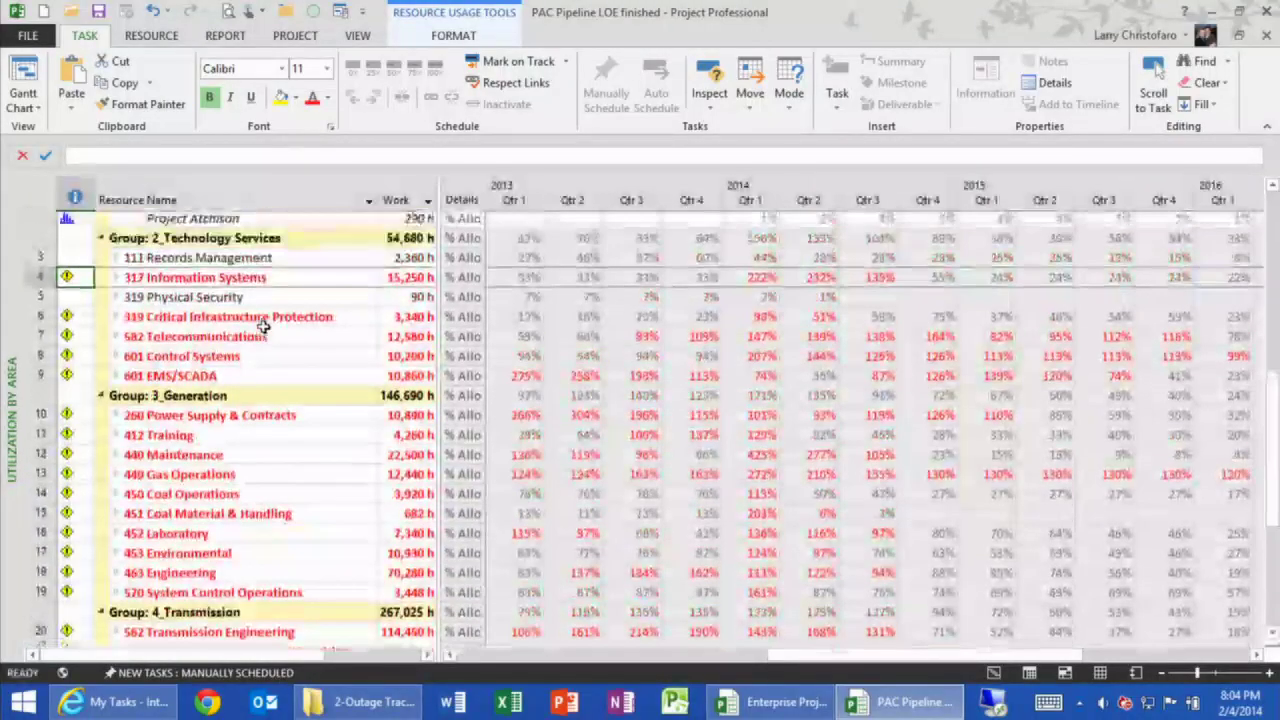
scroll(247, 313, up, 4)
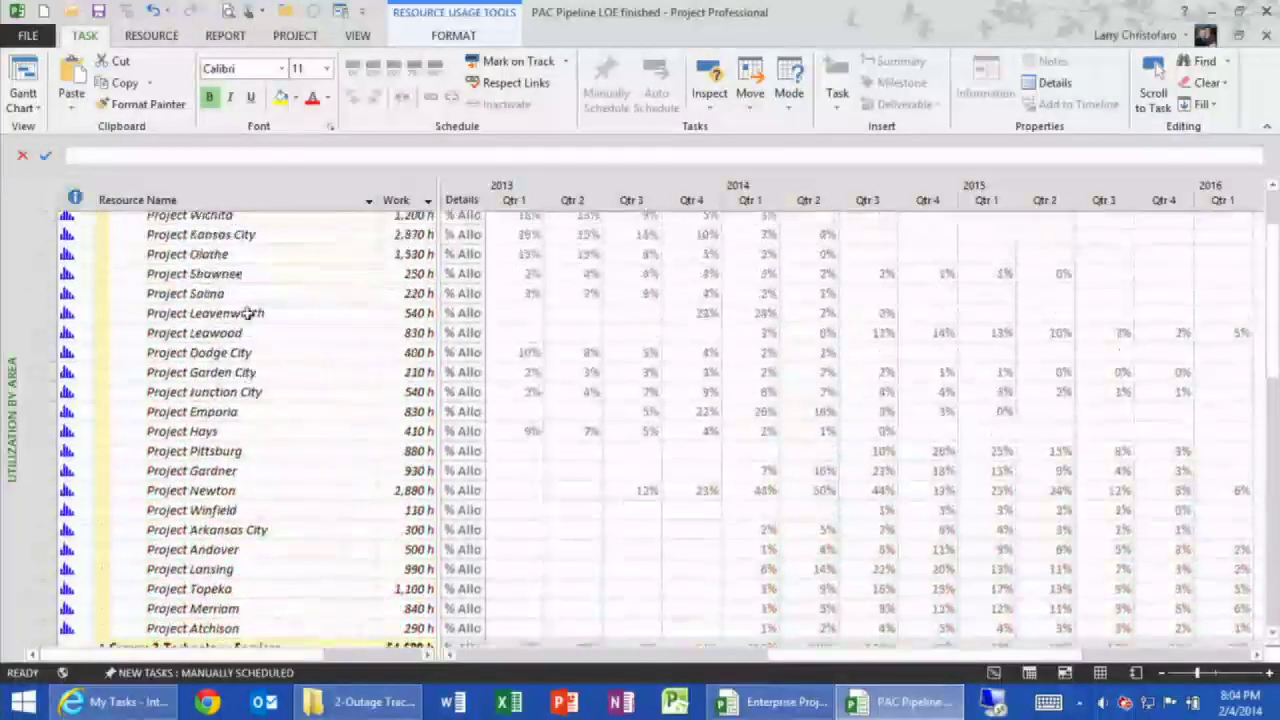
click(116, 281)
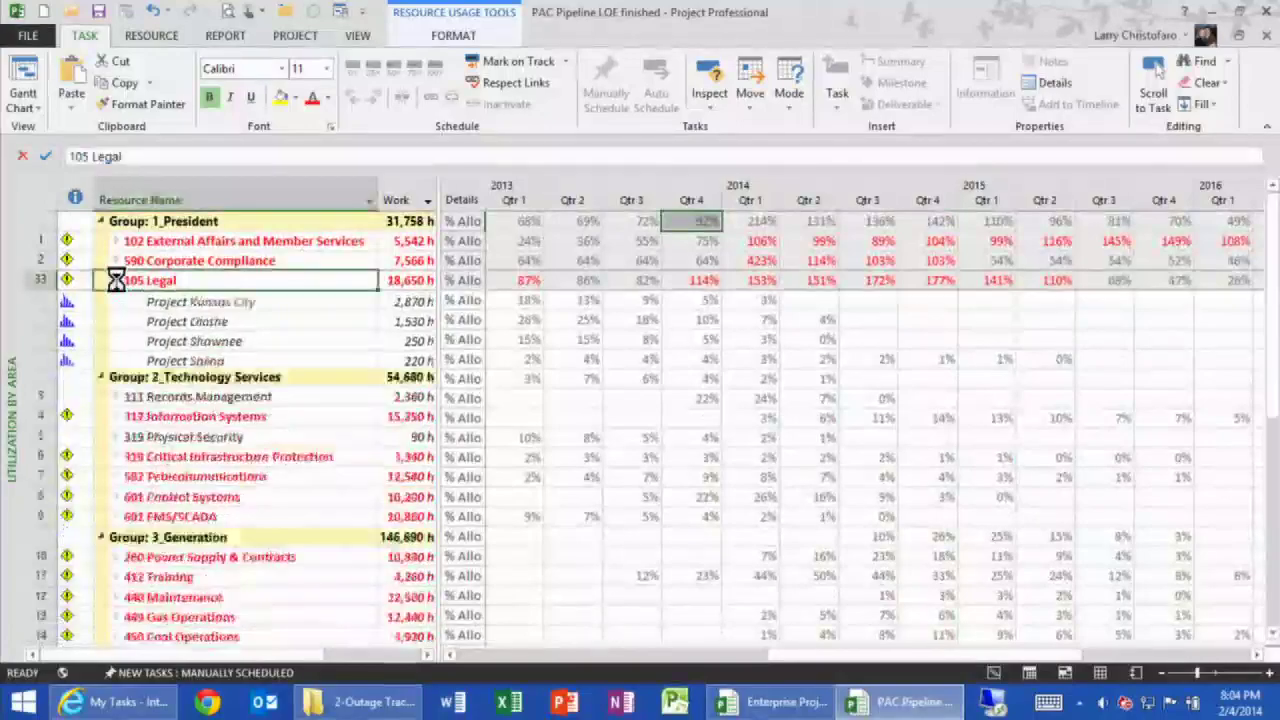
Step: Check the Detail Styles settings for the time-phased usage grid without changing them
click(284, 340)
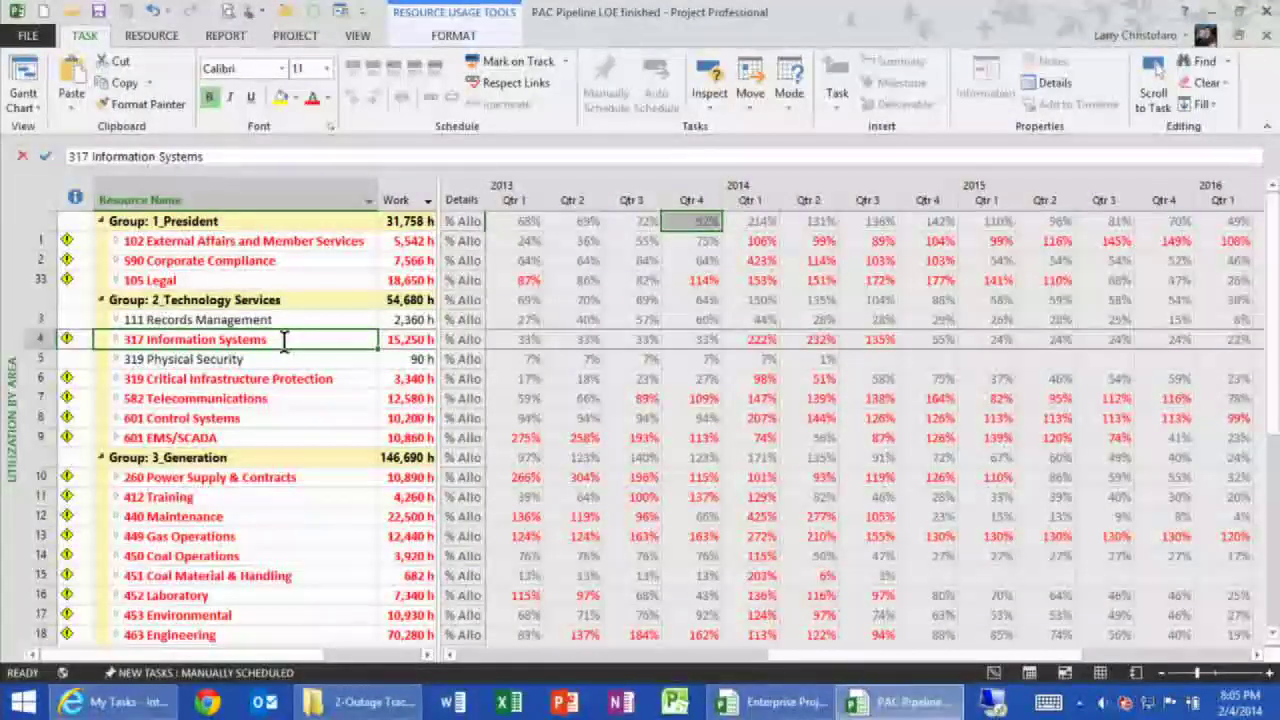
right_click(458, 311)
click(517, 324)
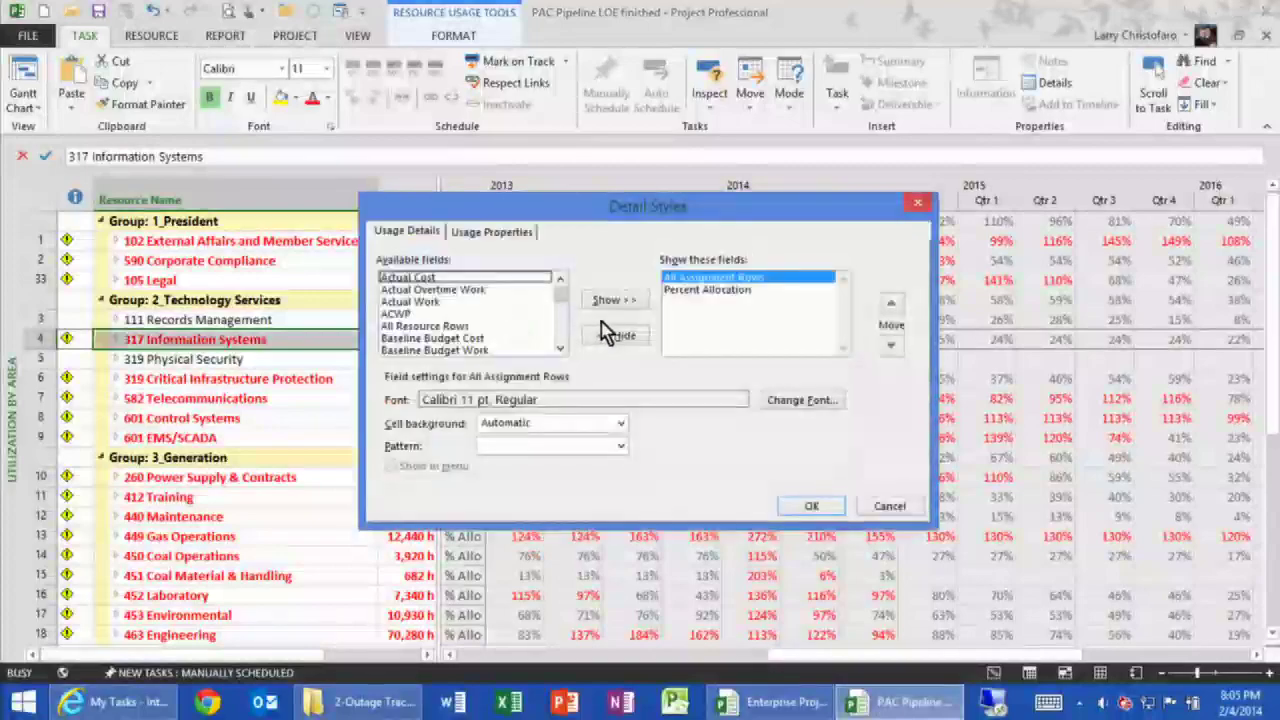
click(889, 506)
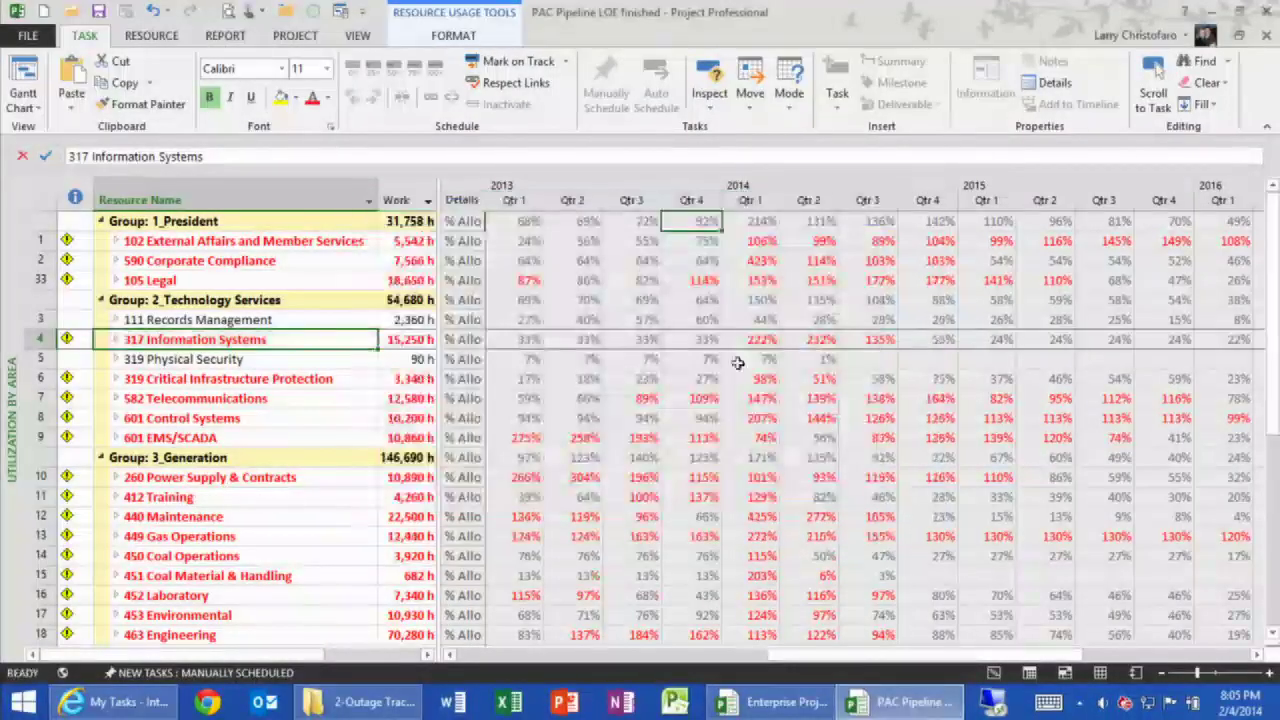
Step: Examine the quarterly percent allocation of the budget areas, from 1_President down through the lower groups
click(716, 342)
click(940, 262)
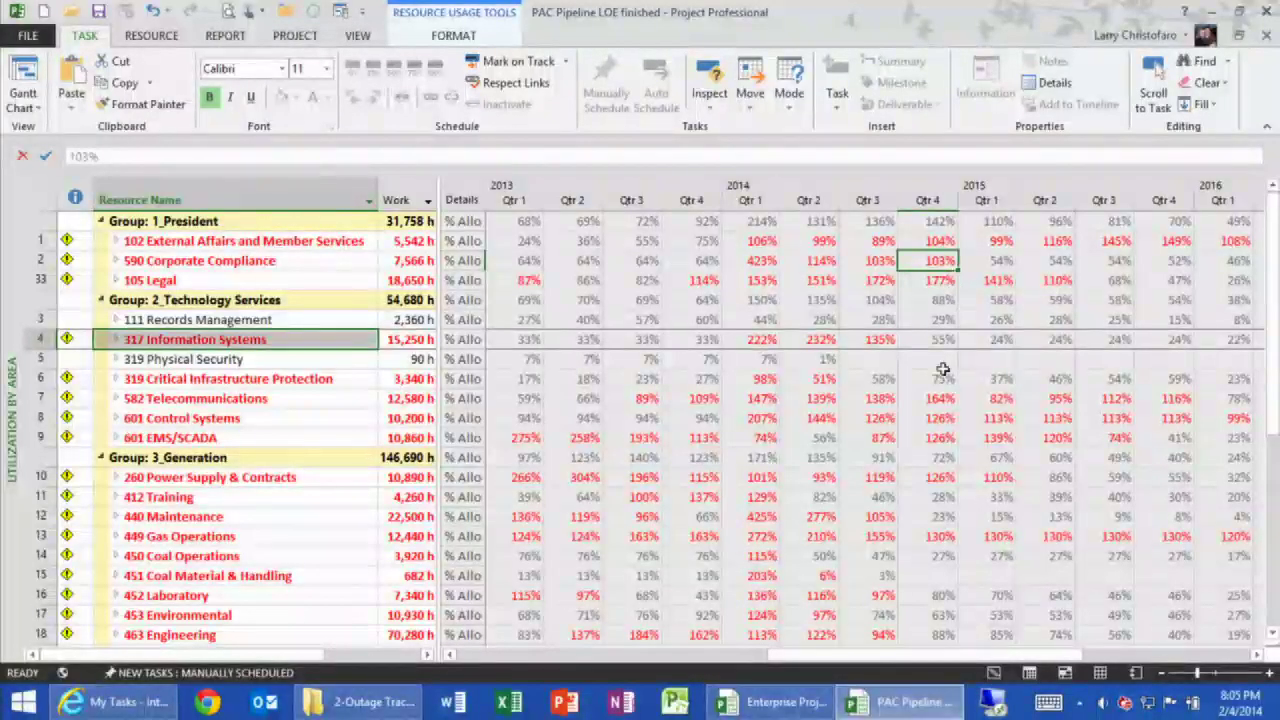
scroll(942, 370, down, 4)
scroll(942, 370, down, 5)
scroll(942, 370, up, 9)
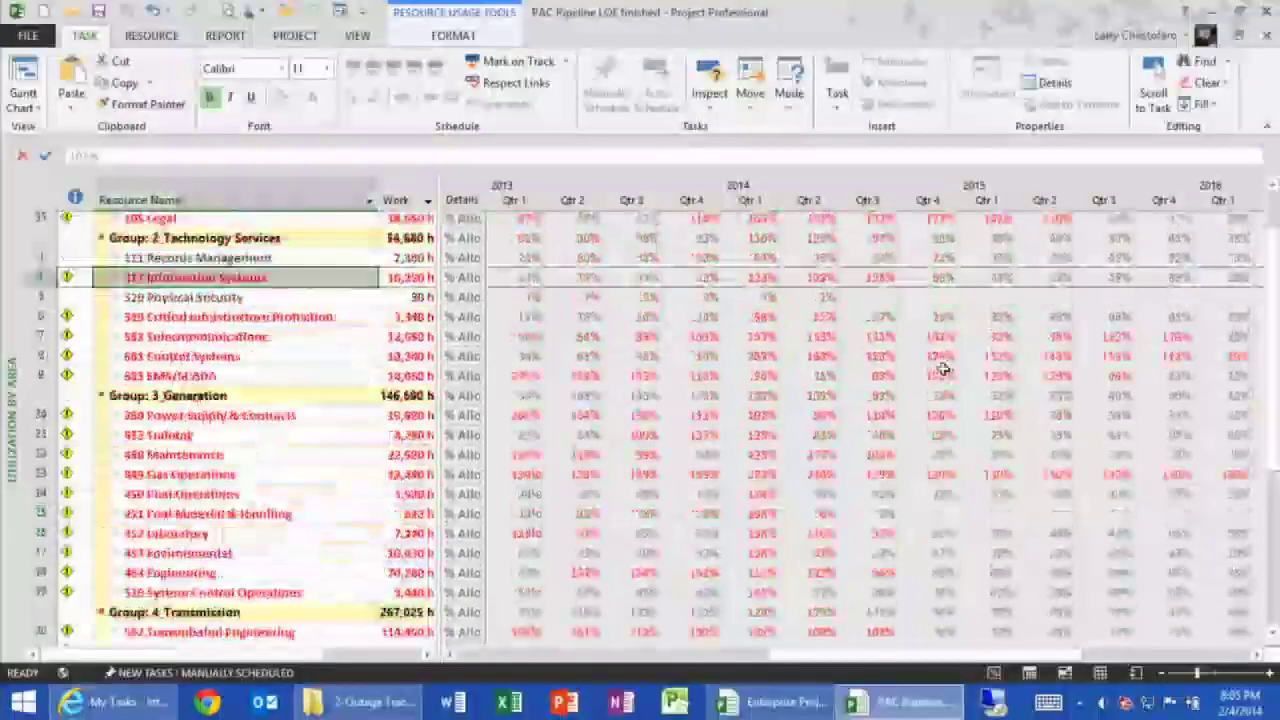
Step: Set the timescale of the Utilization by Area view to Months
click(280, 244)
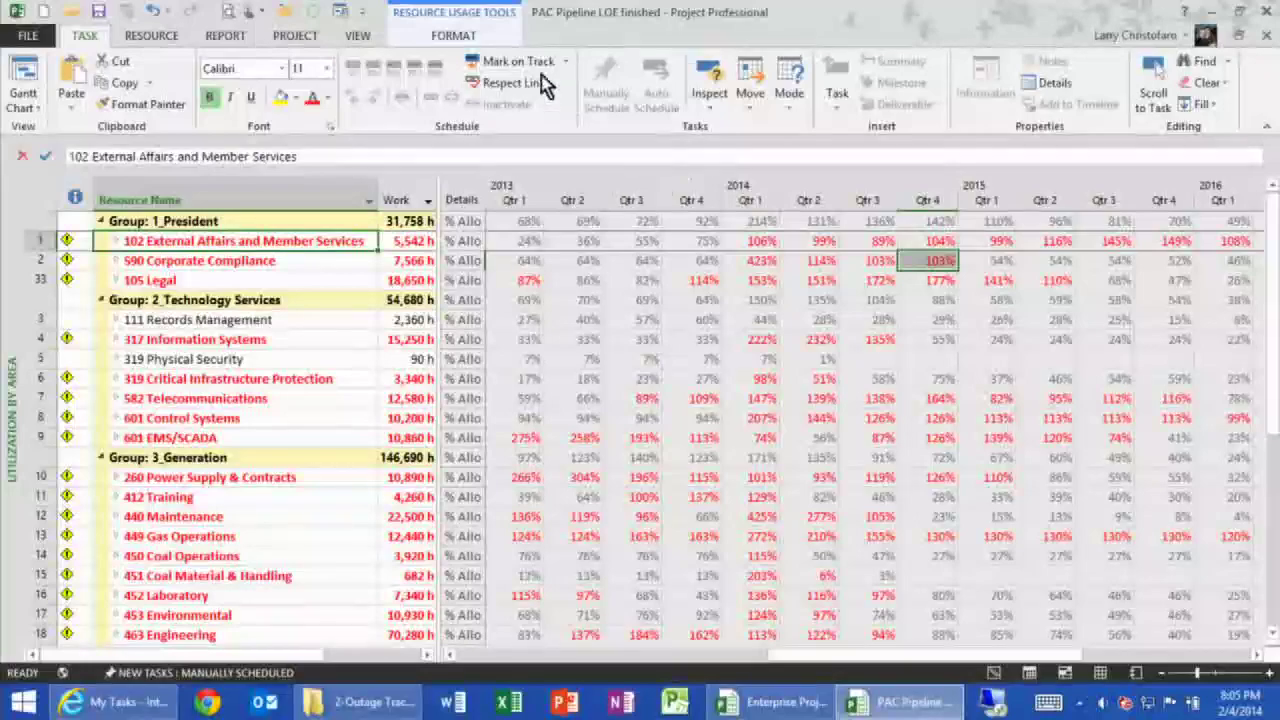
click(362, 38)
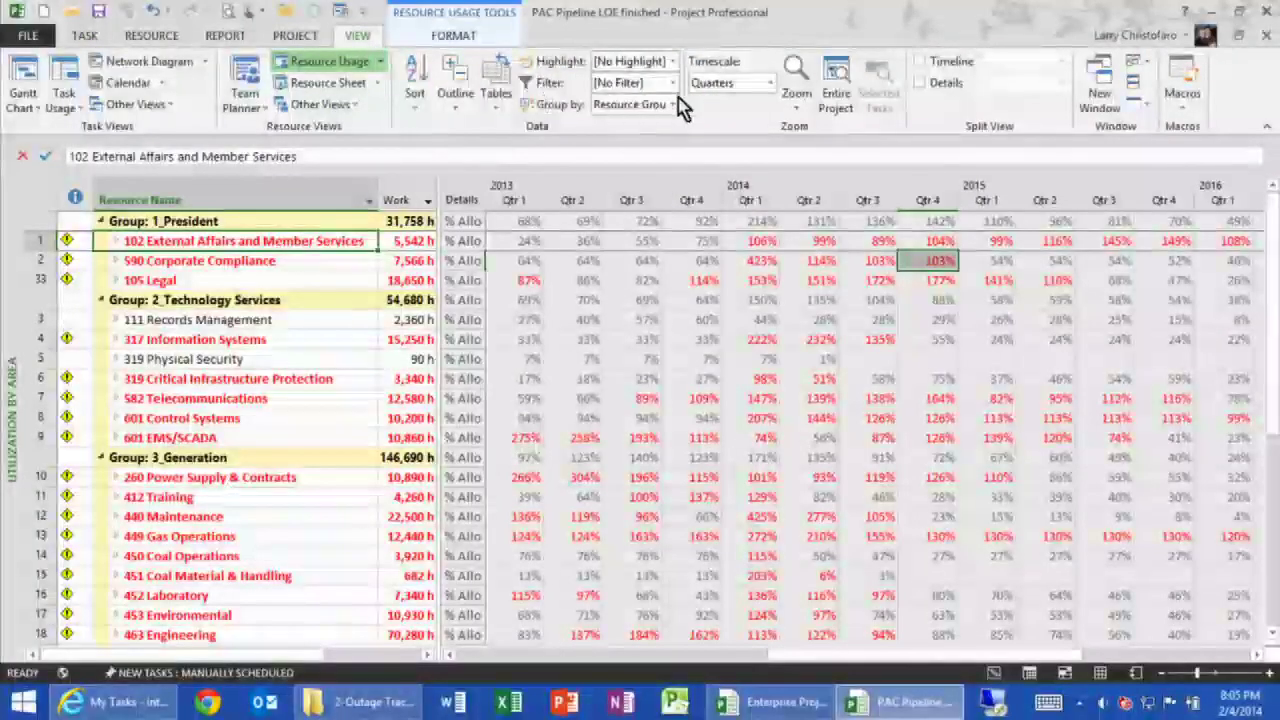
click(769, 84)
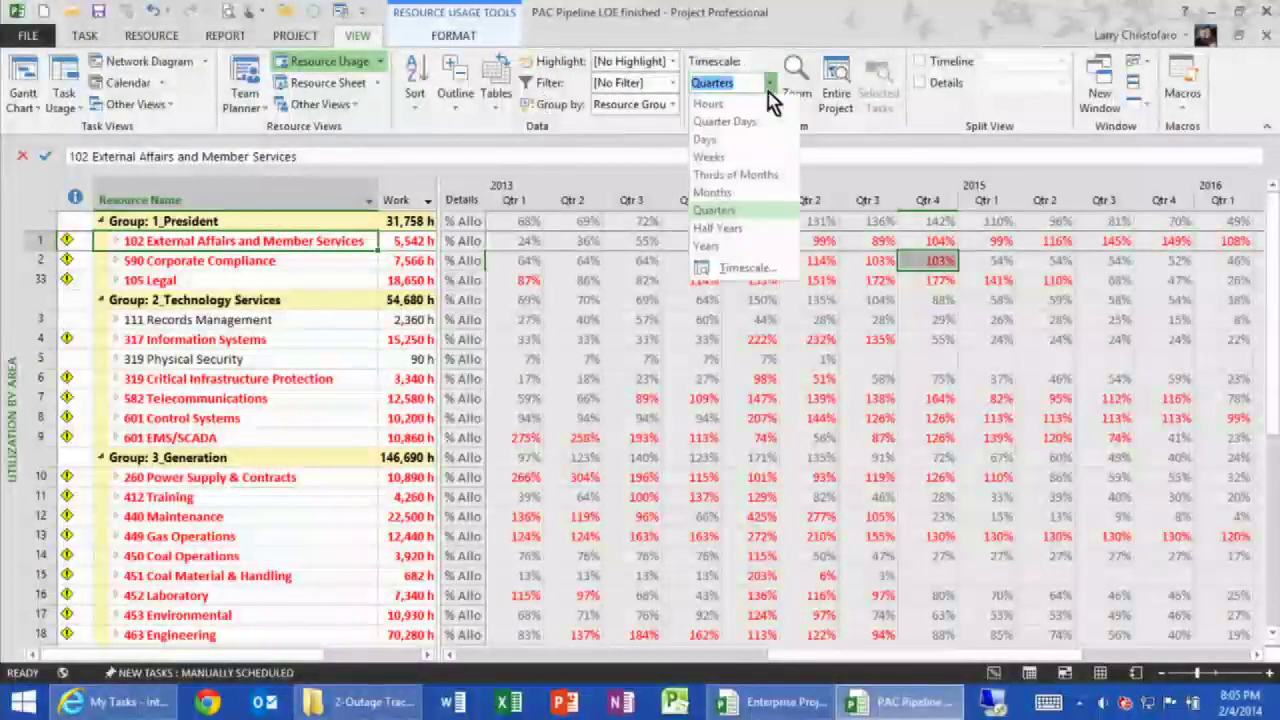
click(730, 192)
Step: Compare the monthly allocation of the 1_President and 2_Technology Services groups and their budget areas
click(202, 378)
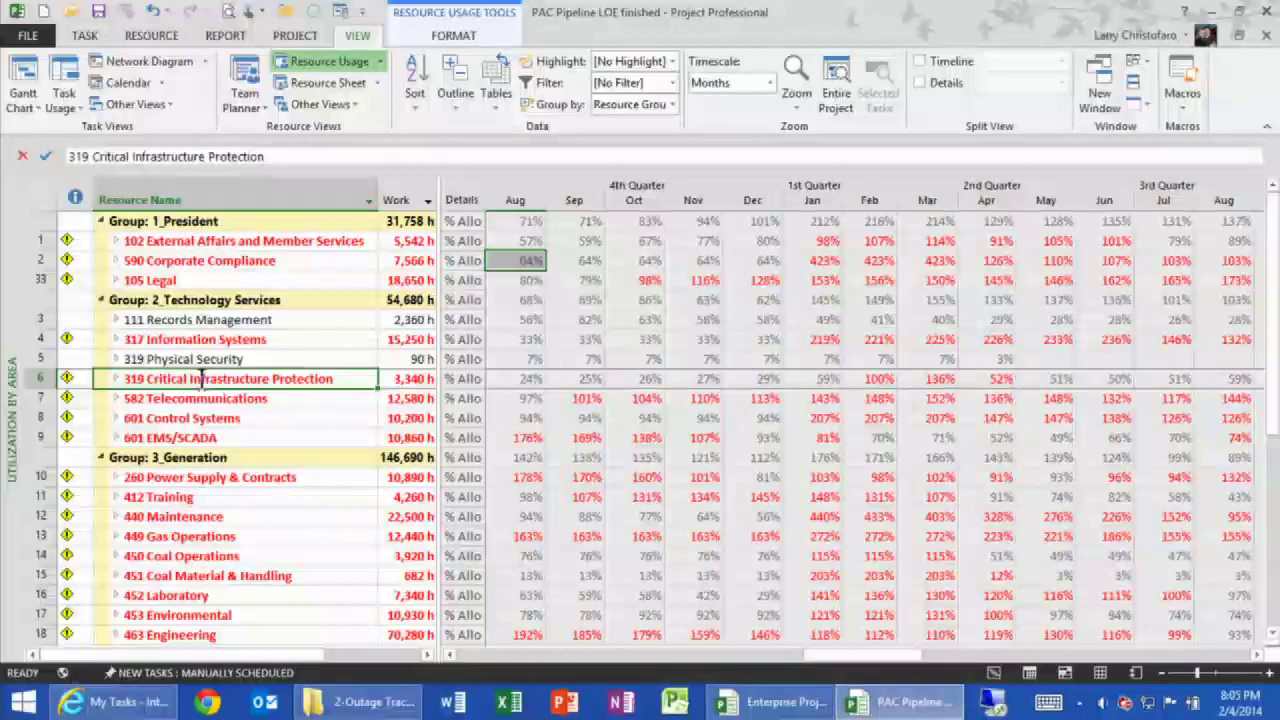
click(205, 224)
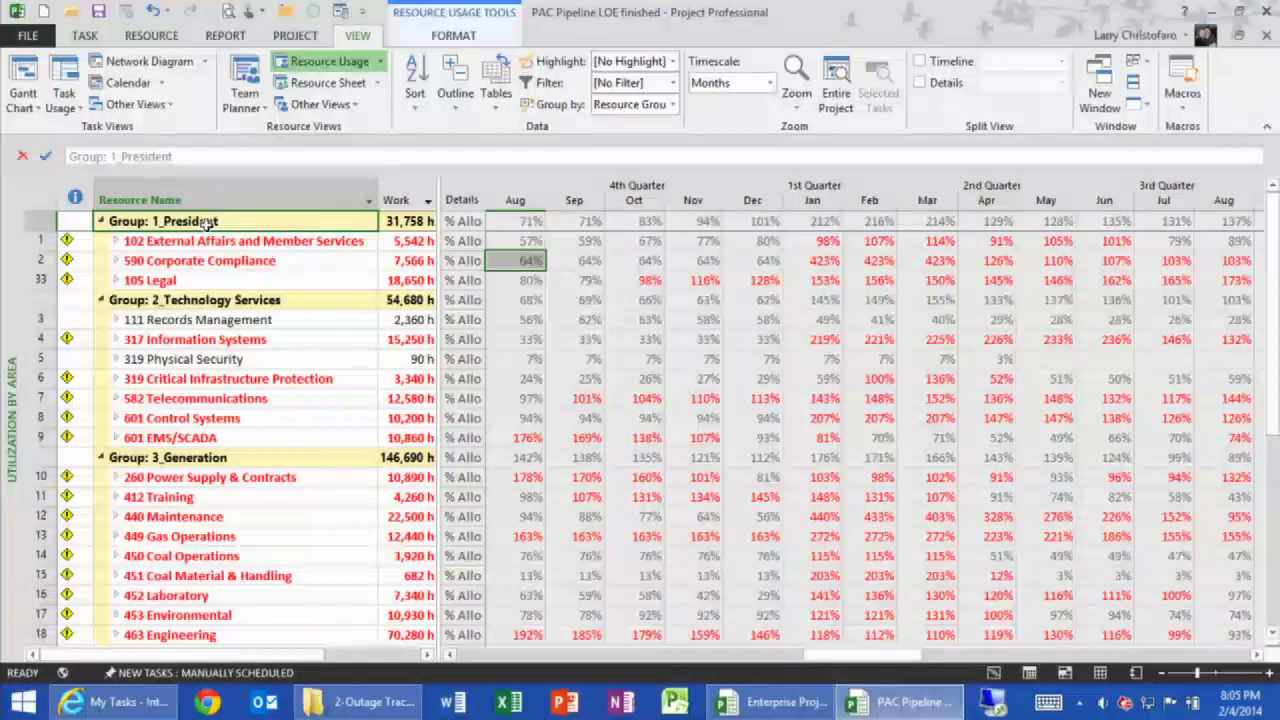
click(209, 303)
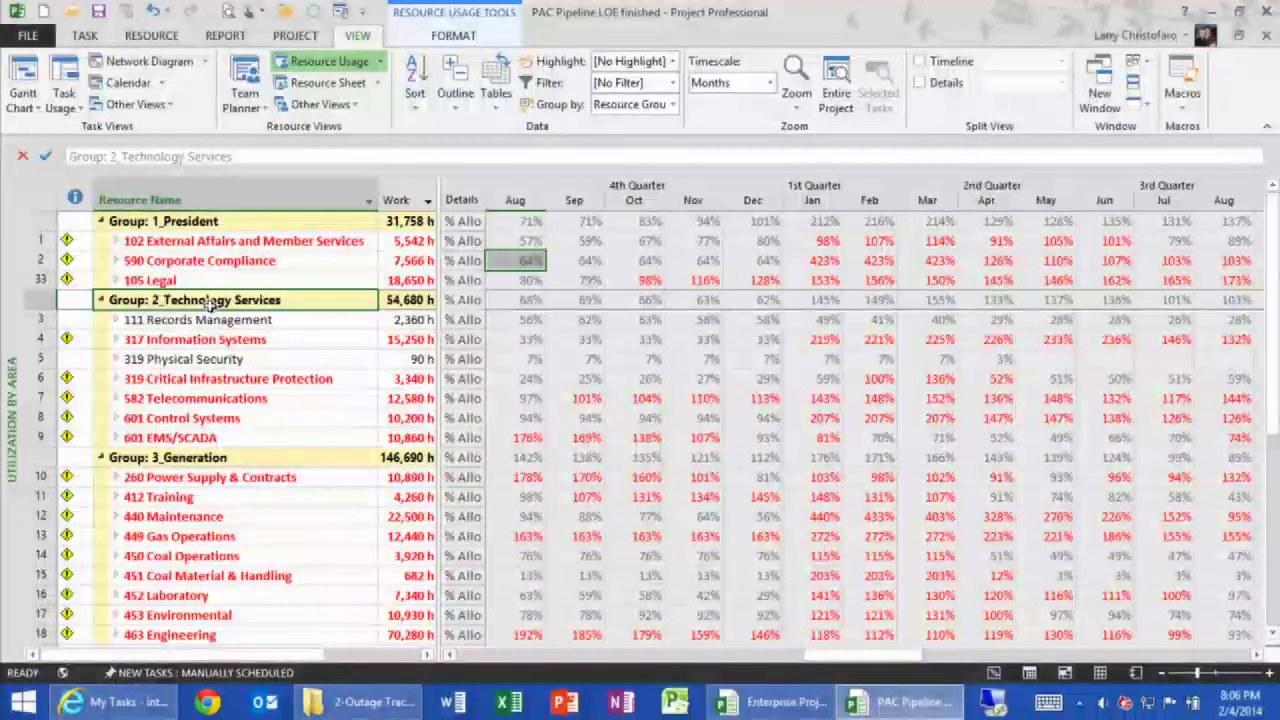
click(202, 321)
click(164, 342)
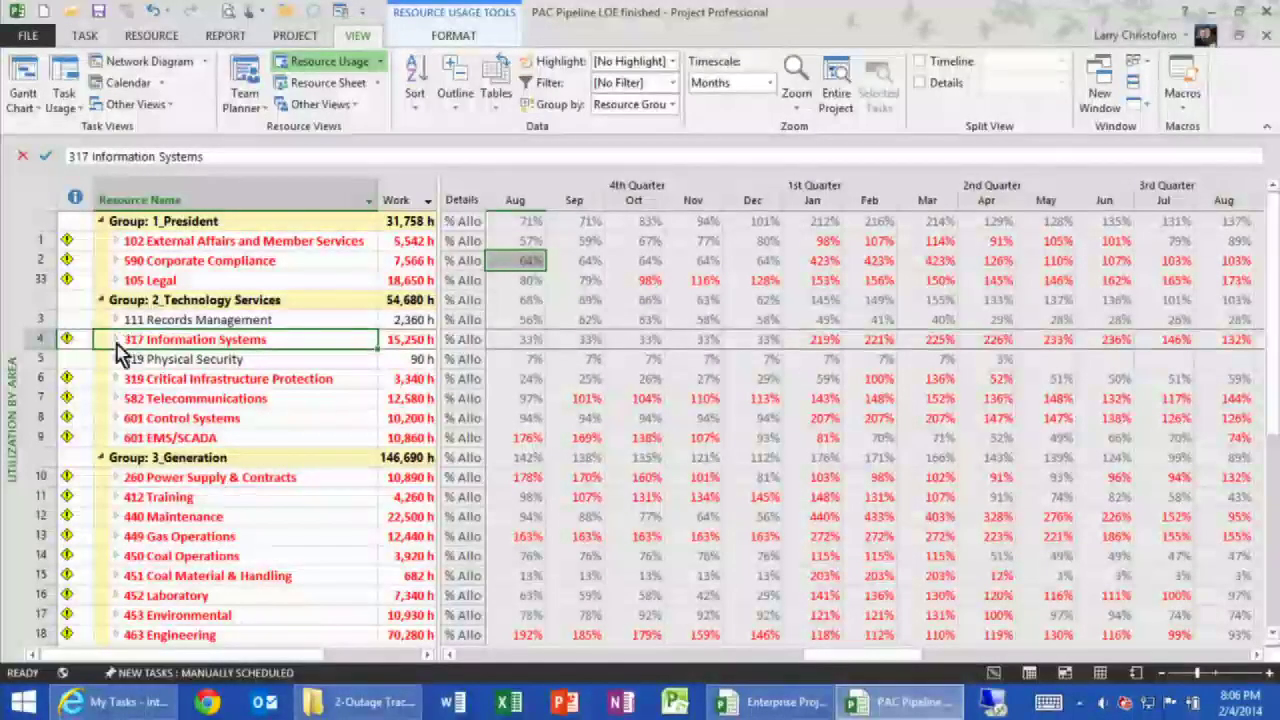
Step: Expand 317 Information Systems to examine its project allocations, including Project Kansas City, and collapse it again
click(115, 341)
click(115, 341)
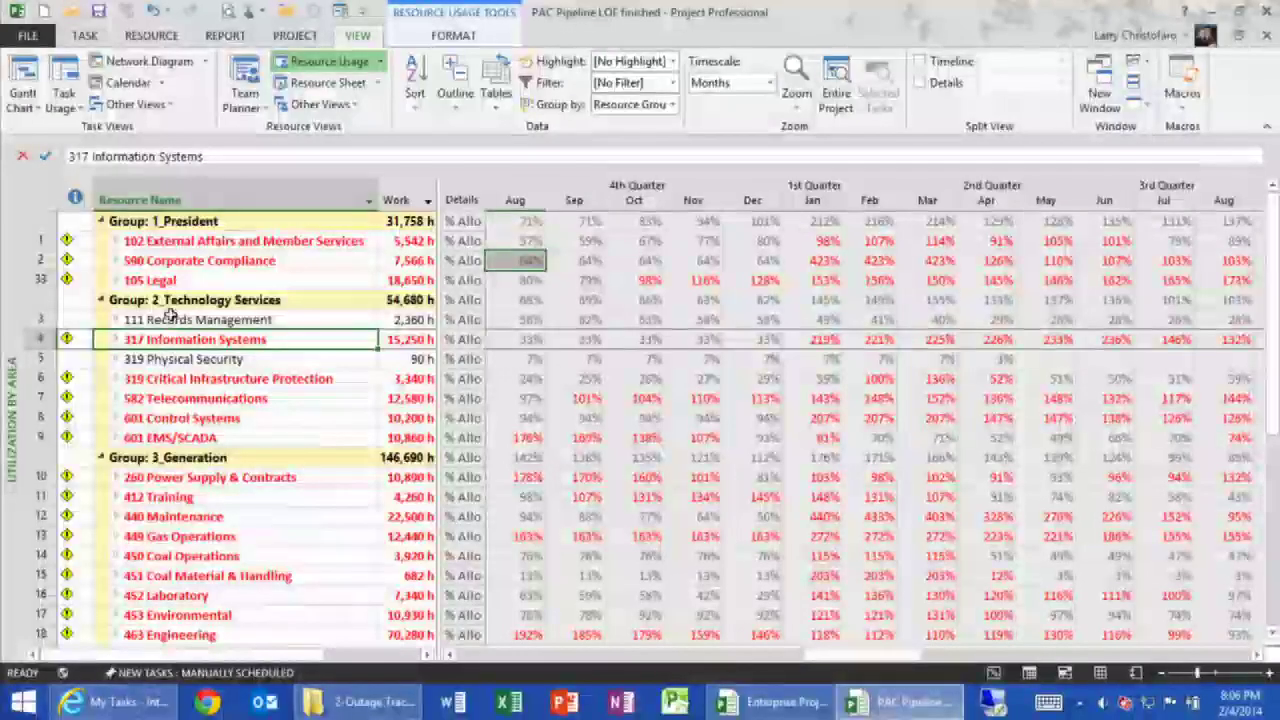
click(115, 340)
click(213, 381)
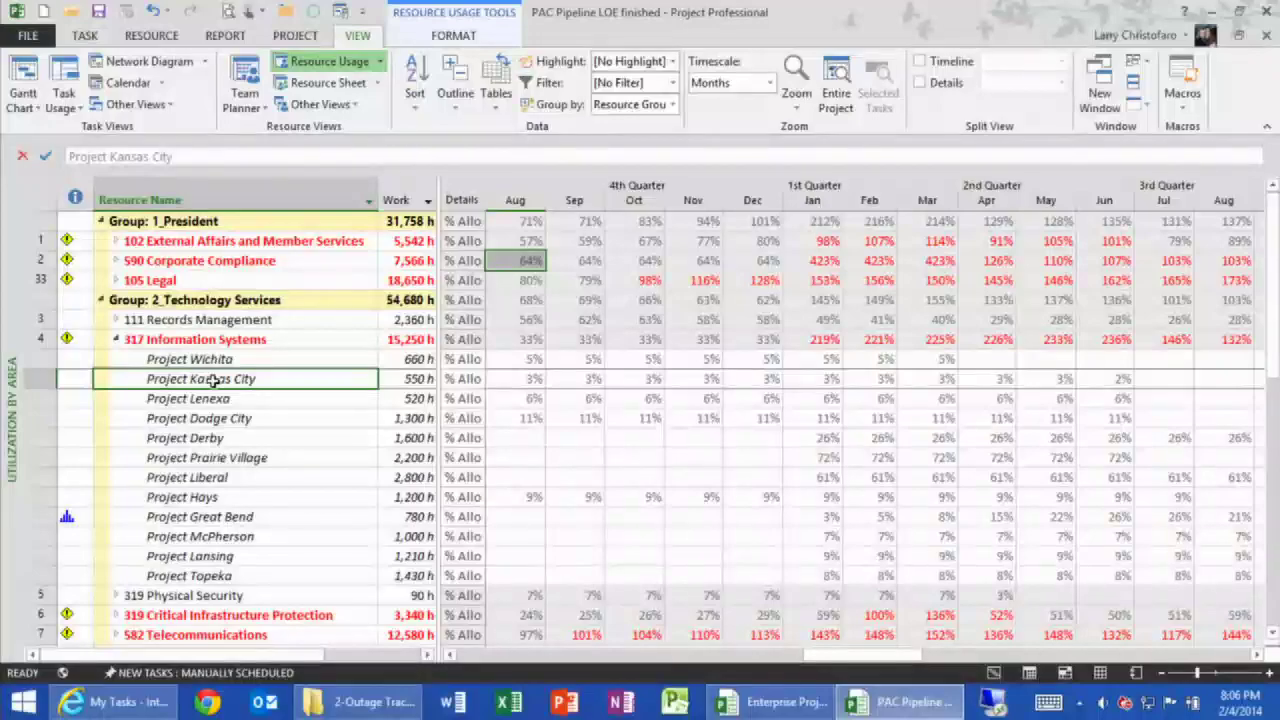
click(115, 341)
Step: Check 590 Corporate Compliance, then examine Project Dodge City's allocation under 317 Information Systems, leaving that budget area collapsed
click(200, 261)
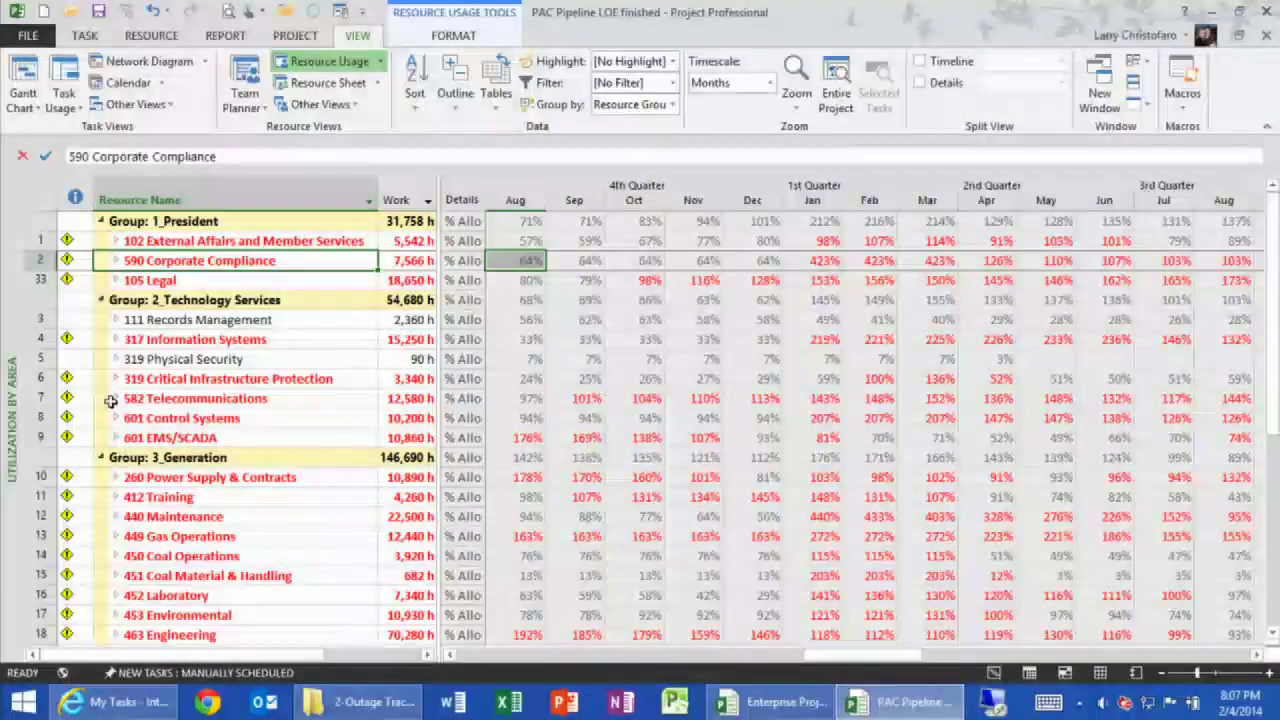
click(122, 344)
click(116, 340)
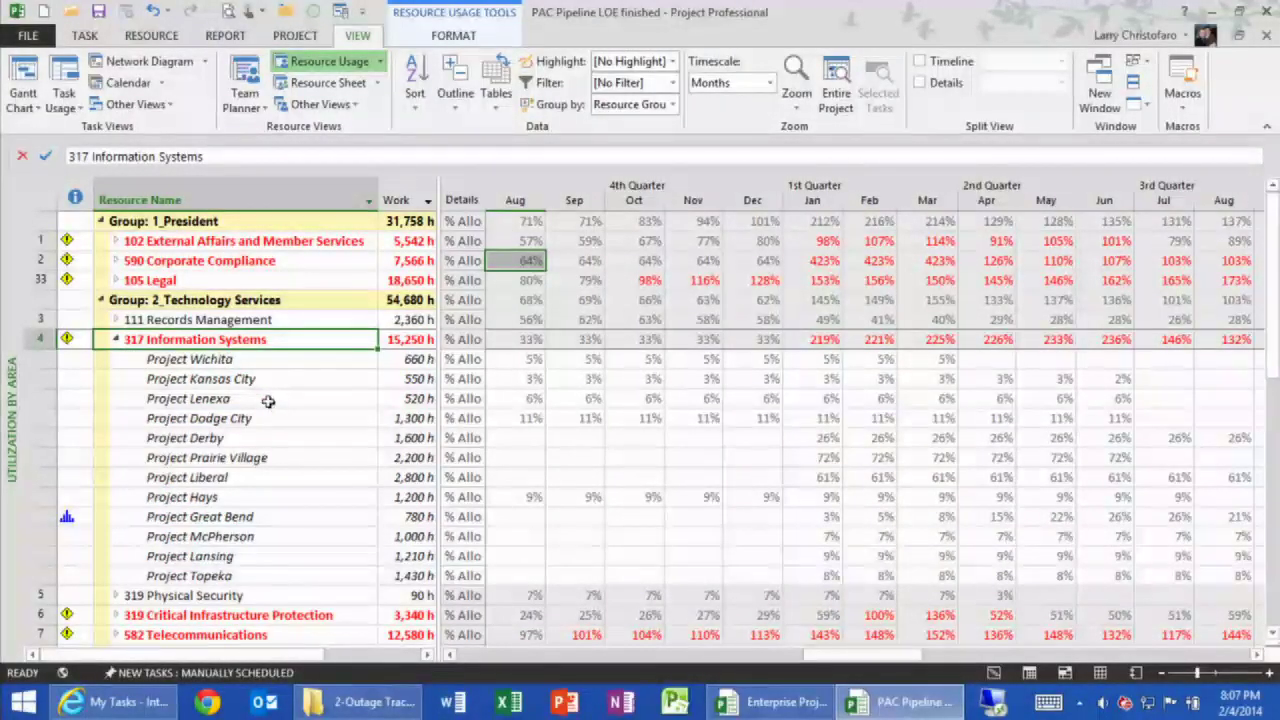
click(276, 416)
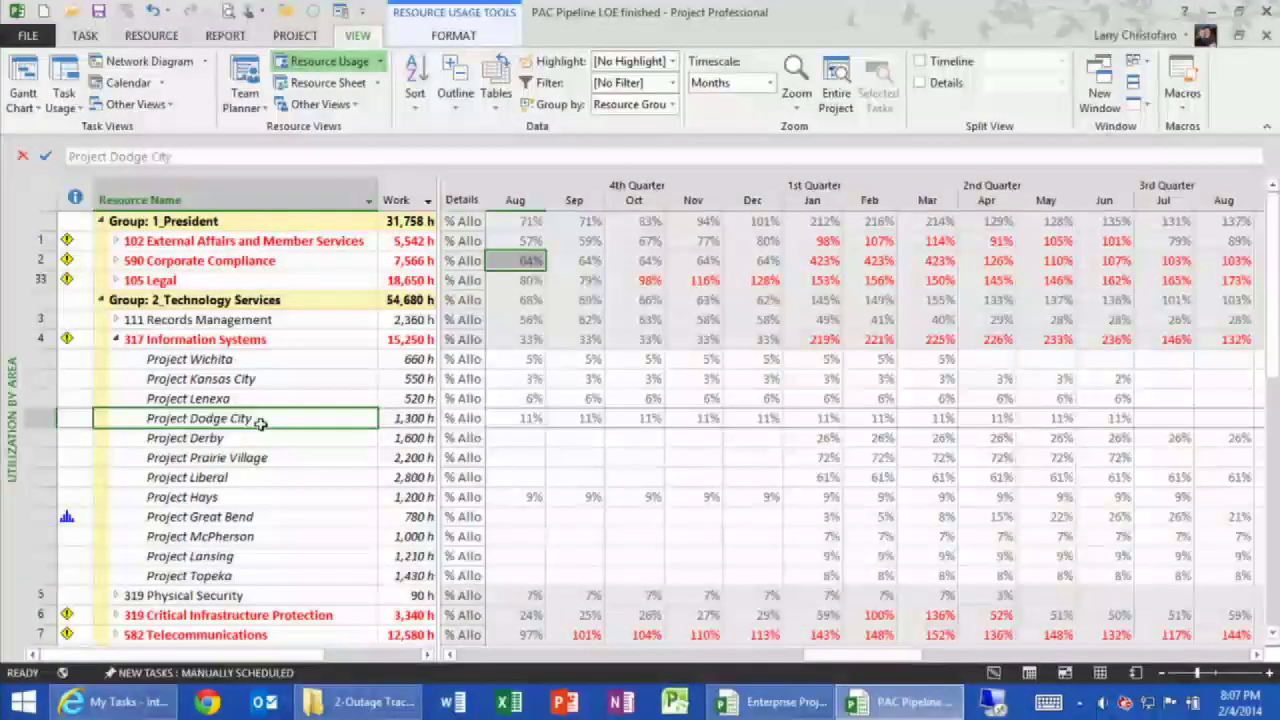
click(115, 341)
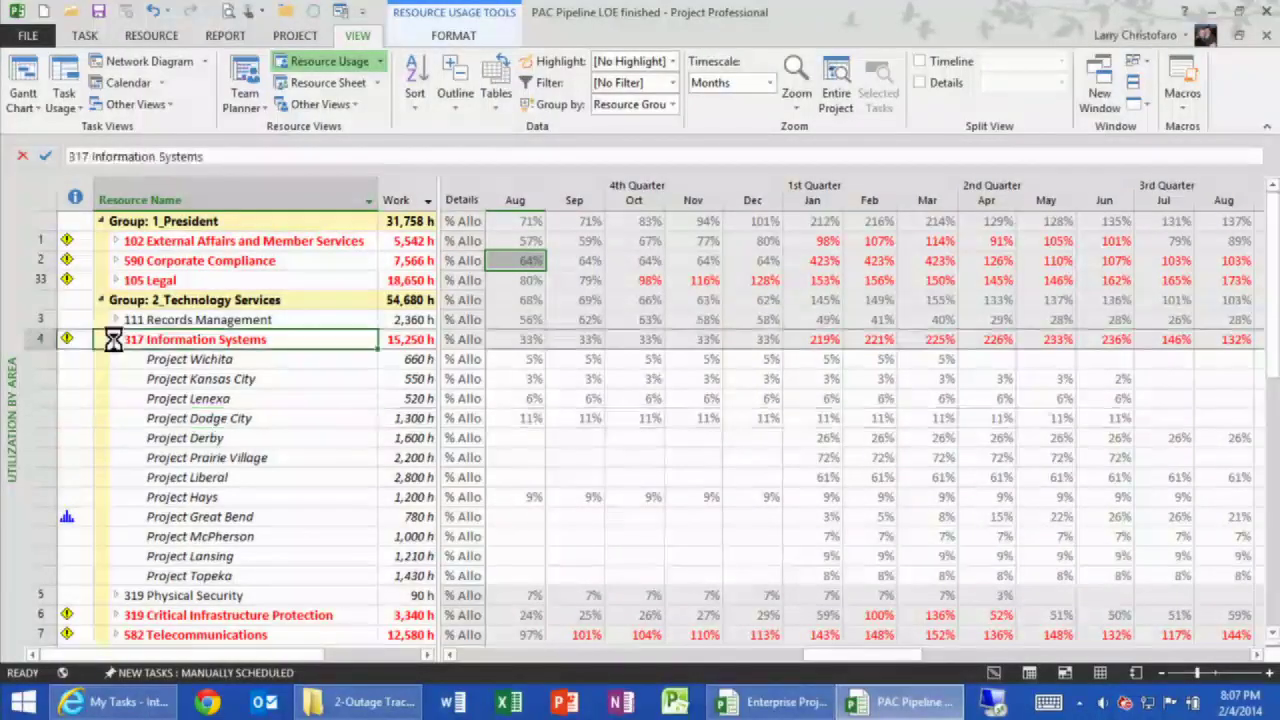
Step: Switch to the Projects Pipeline view and select Project Shawnee
right_click(12, 310)
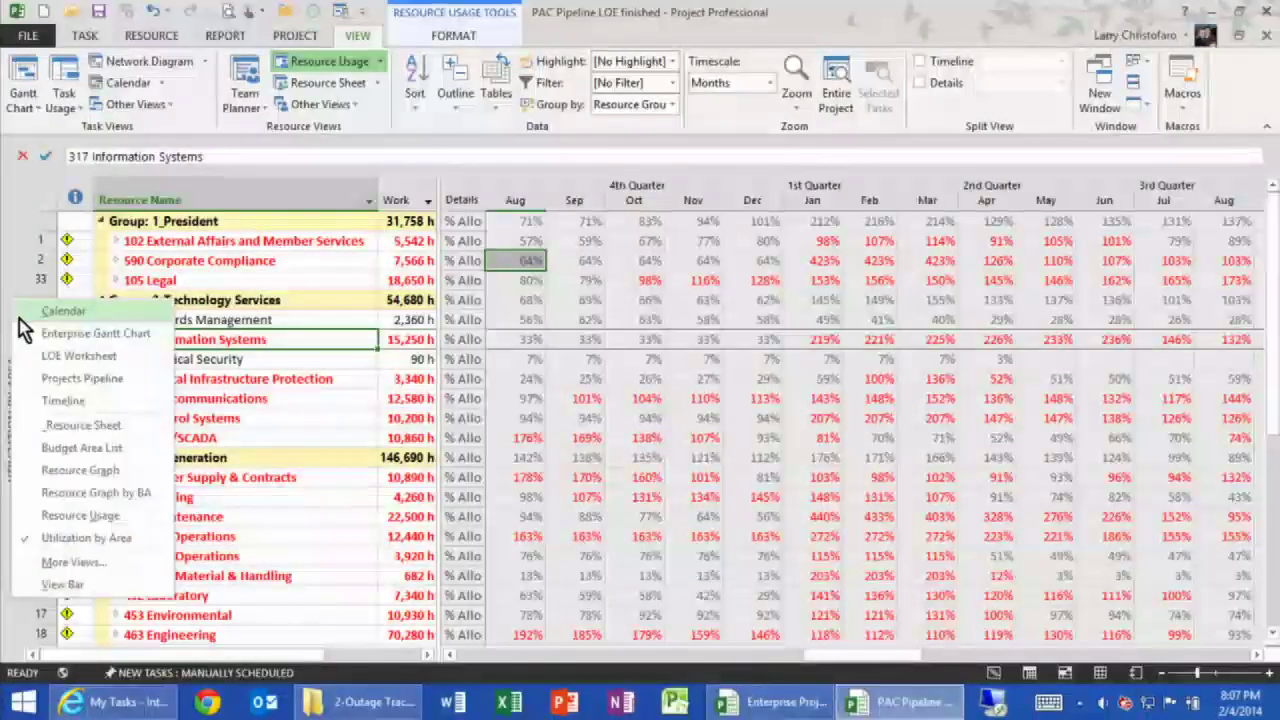
click(72, 379)
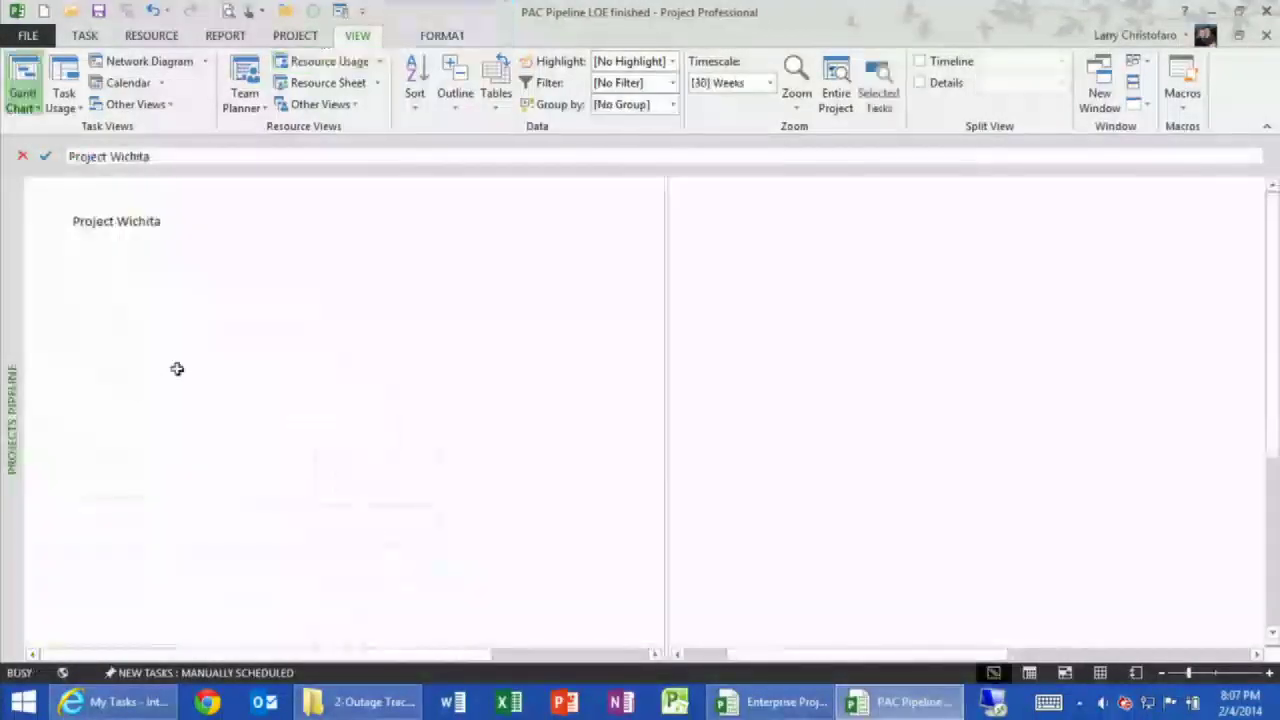
click(183, 328)
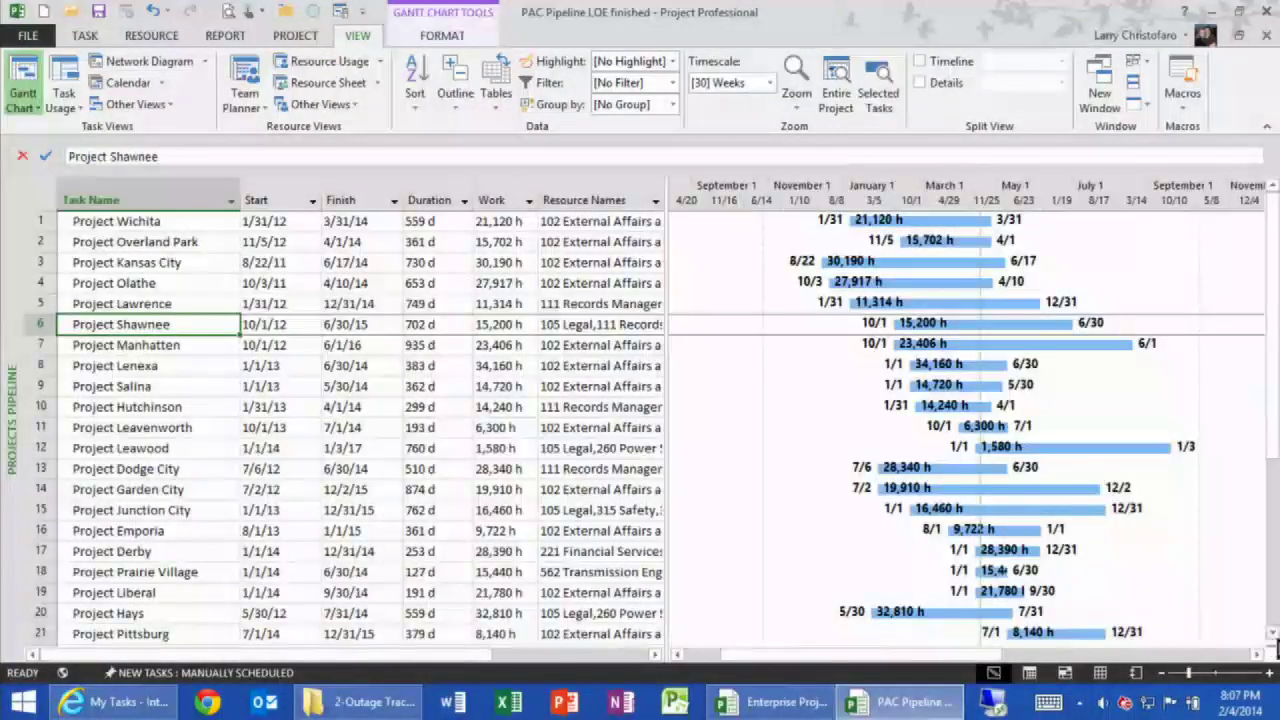
Step: Examine Project Shawnee's full list of resource assignments in a split Task Form pane, and close the pane
drag(1271, 645, 1145, 447)
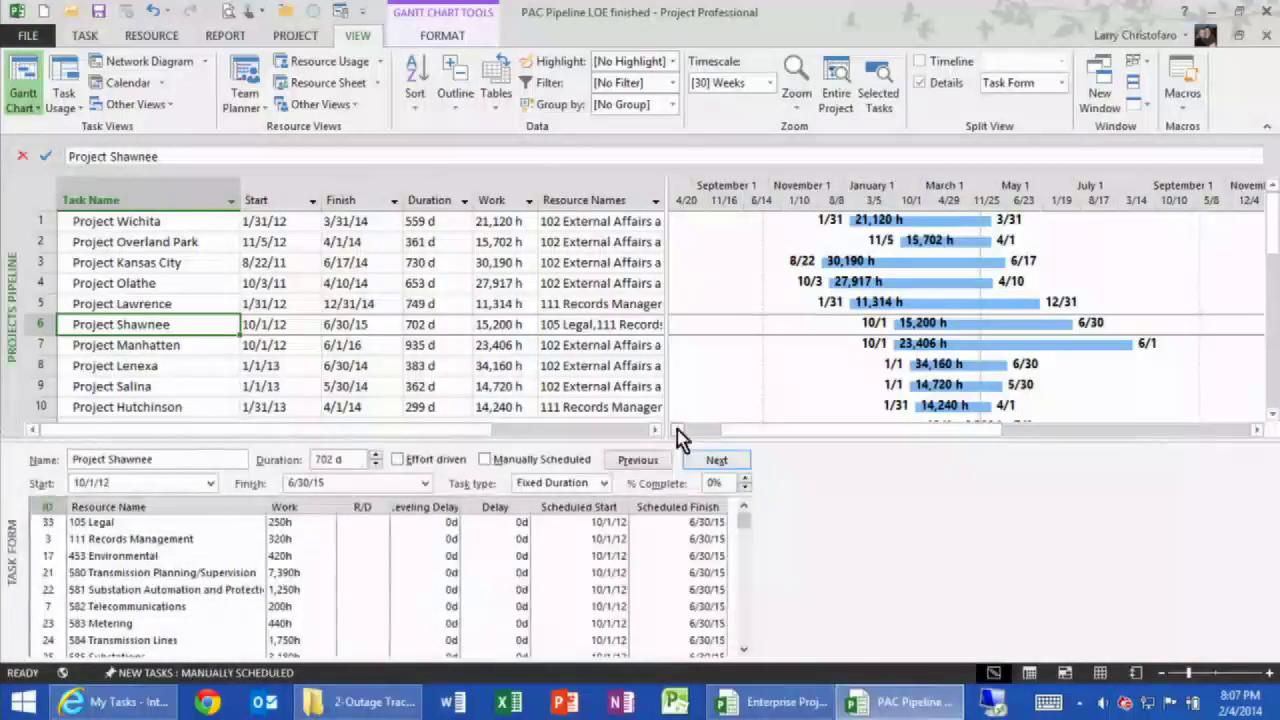
drag(680, 438, 680, 390)
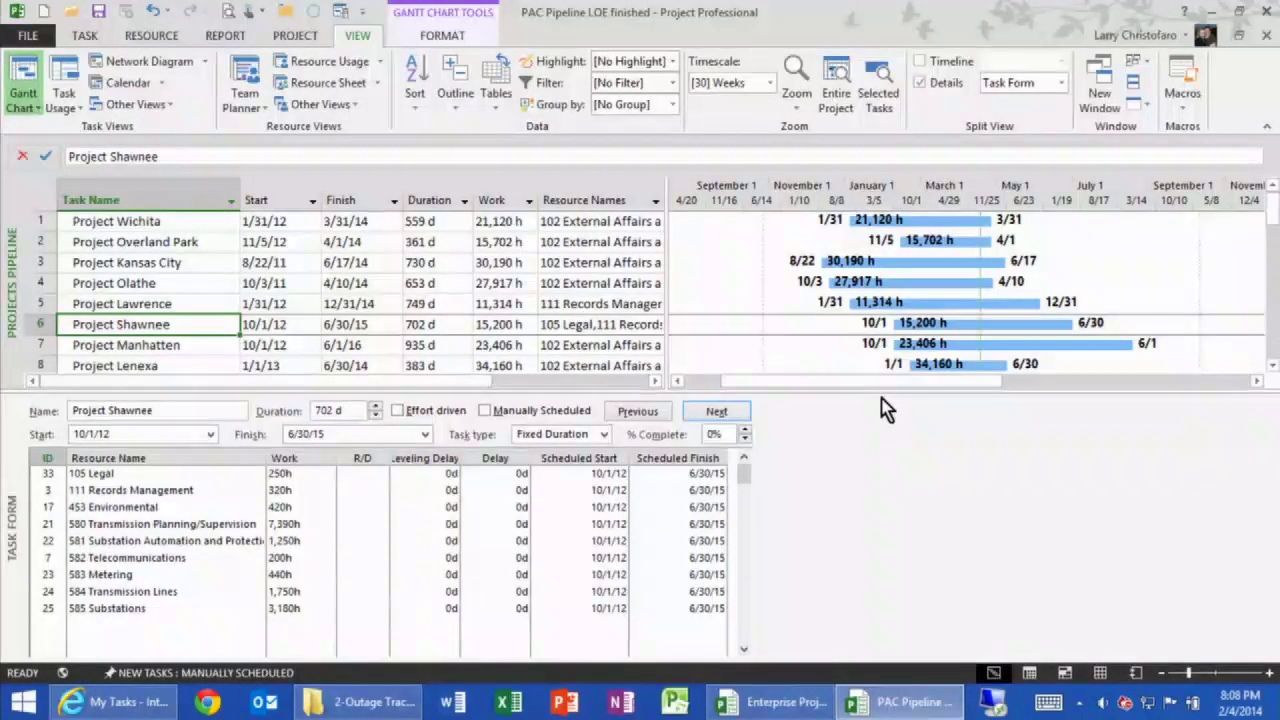
drag(880, 391, 866, 662)
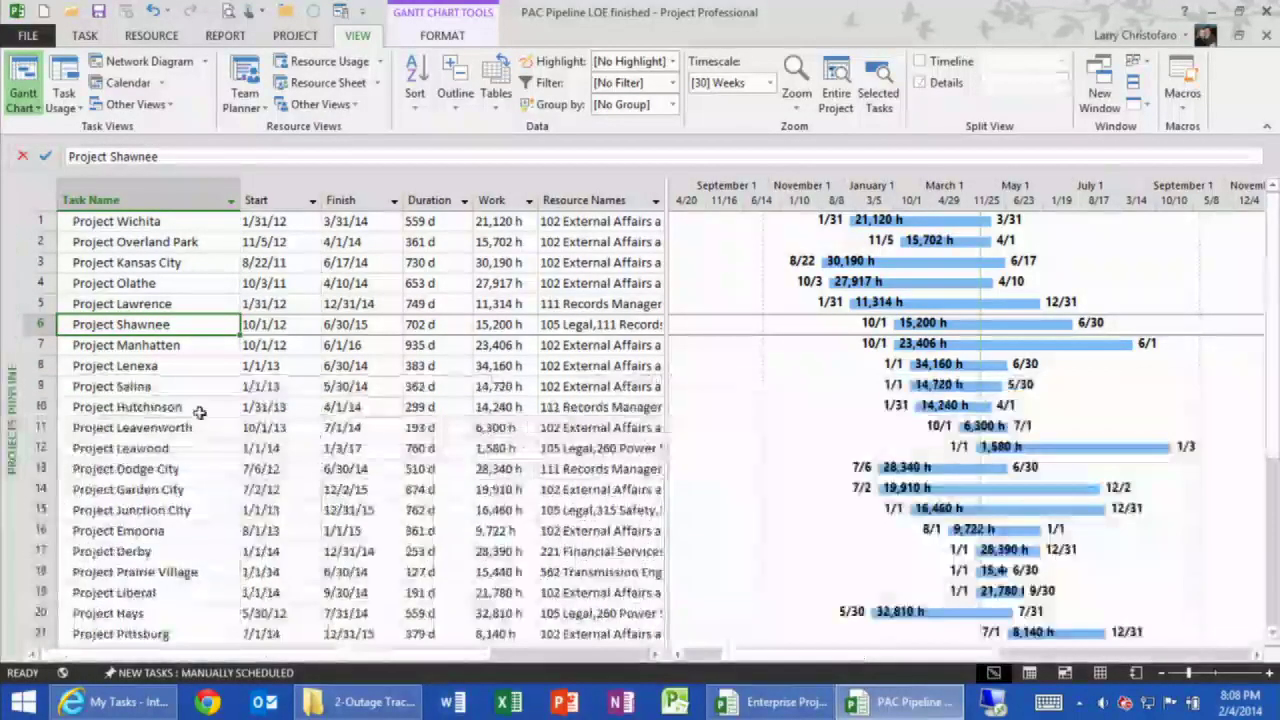
Step: Switch to the LOE Worksheet view and review the budget area assignments of Project Topeka
right_click(12, 302)
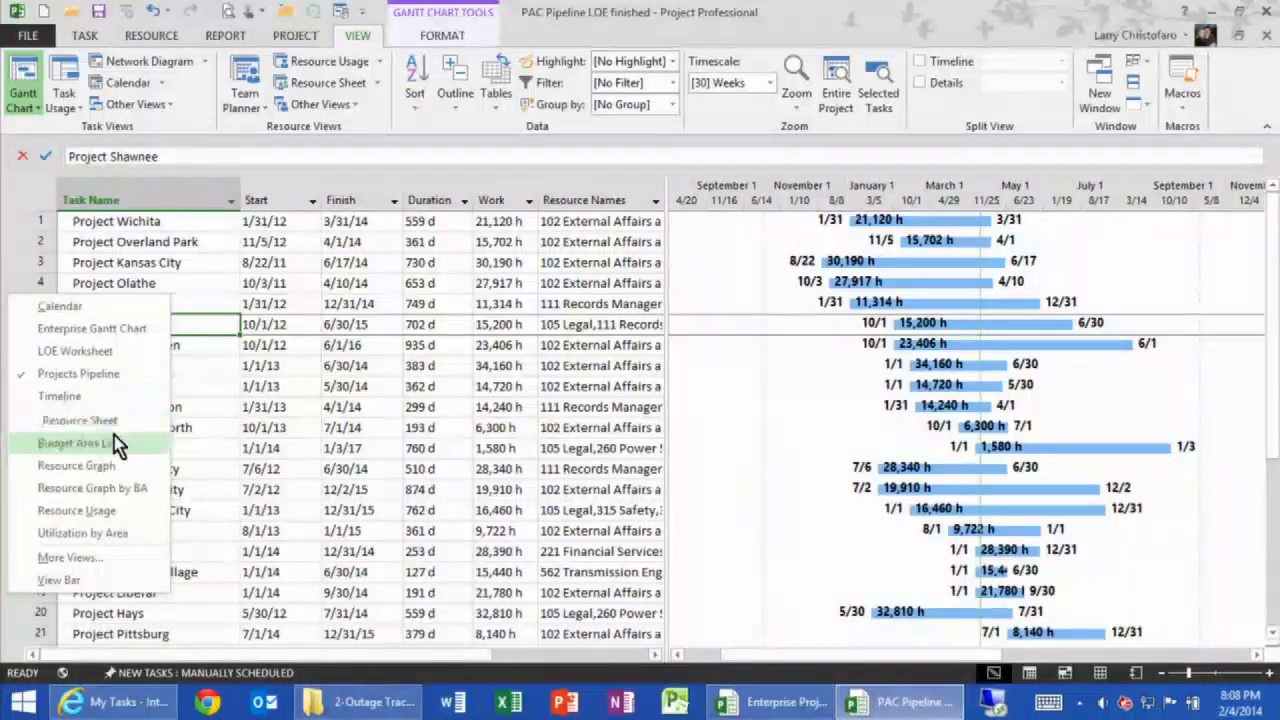
click(106, 352)
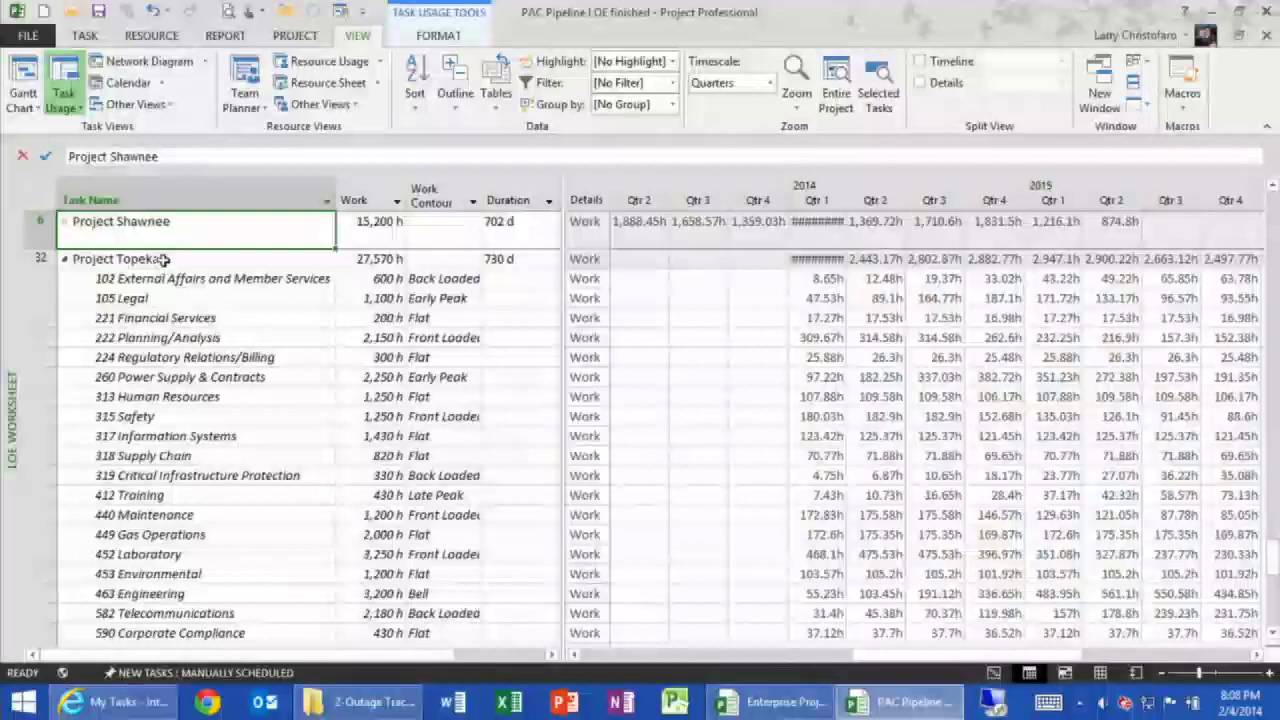
click(160, 258)
scroll(217, 343, down, 4)
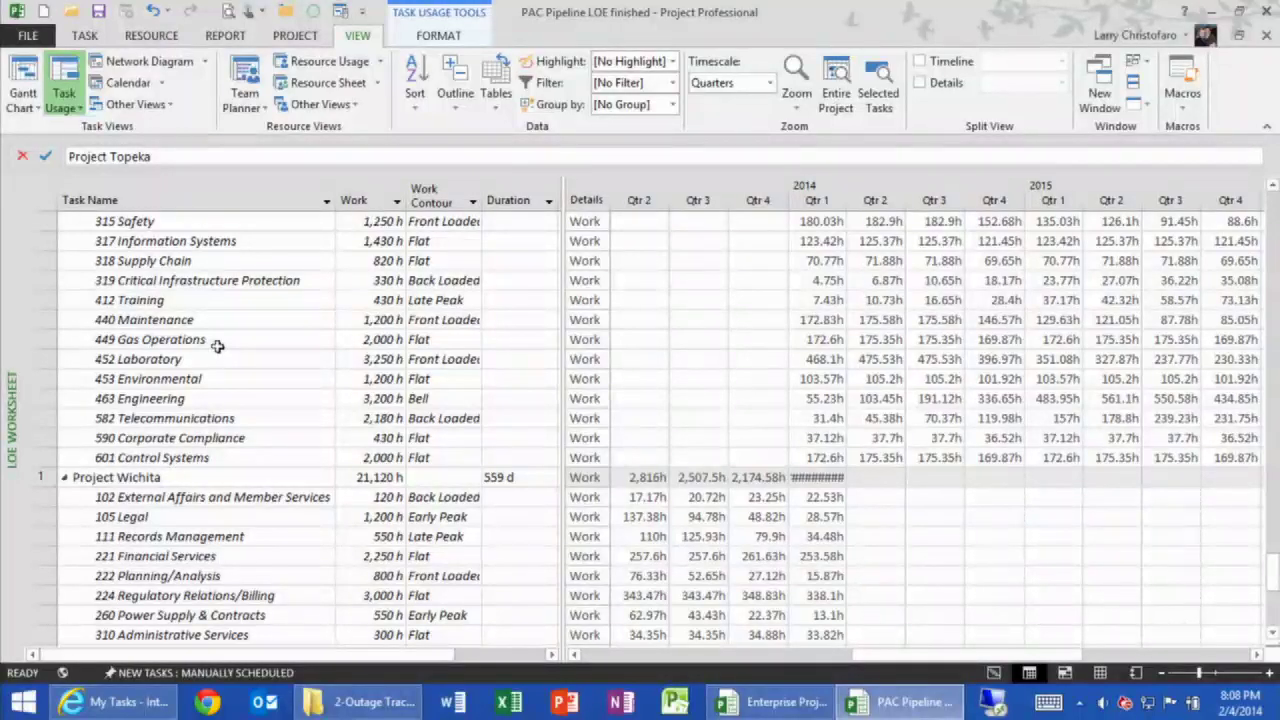
scroll(217, 345, up, 5)
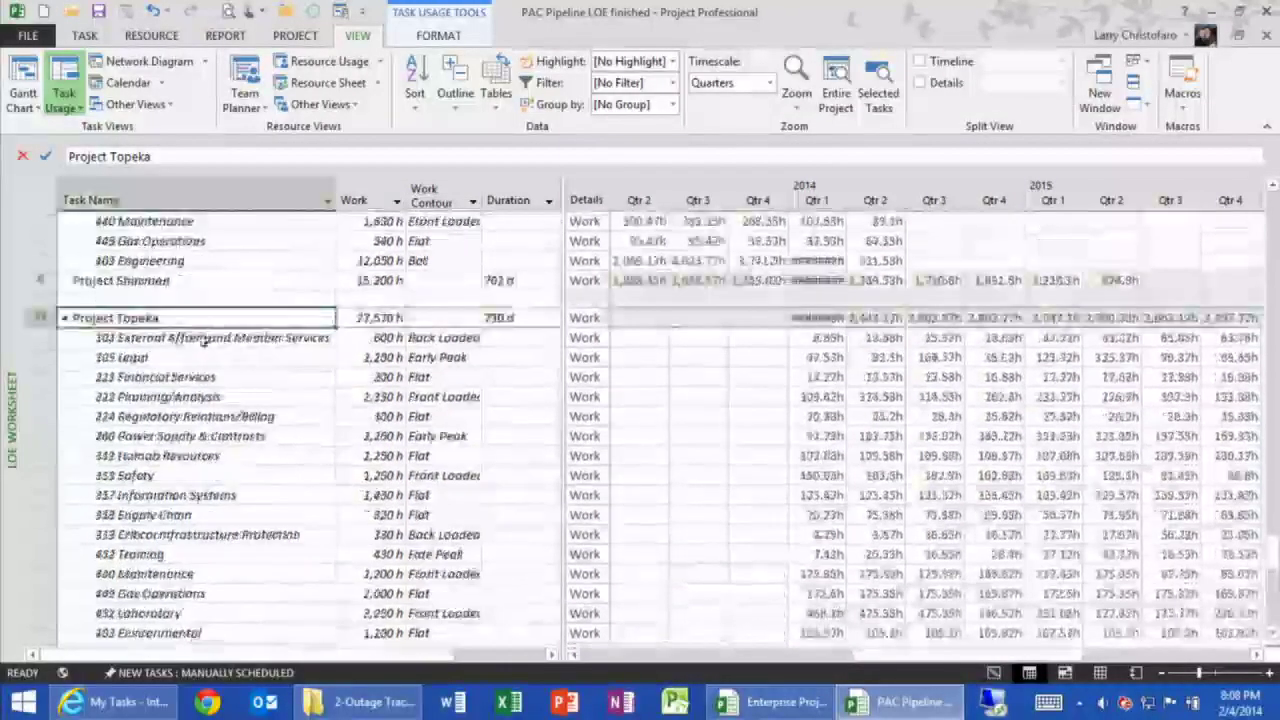
Step: Check the work and work contour of the 222 Planning/Analysis assignment in Project Topeka
click(203, 341)
click(290, 455)
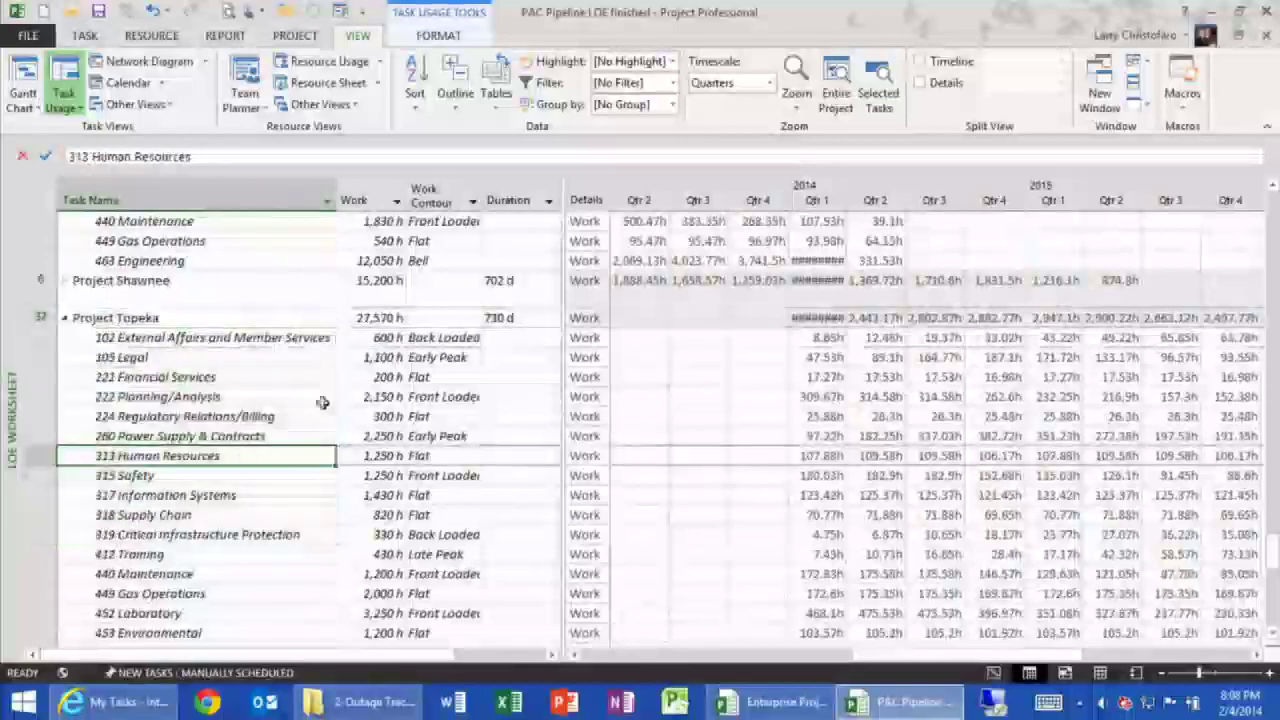
click(383, 396)
click(425, 396)
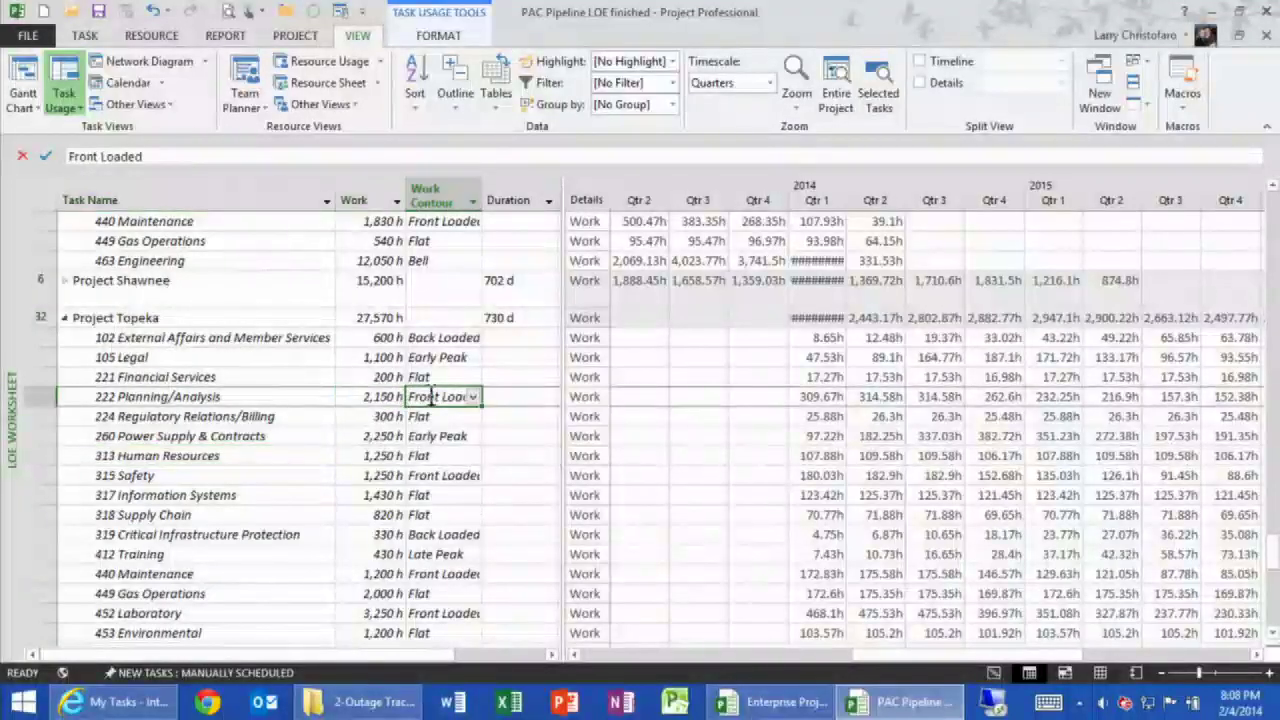
Step: Switch to the Timeline view and review the bars of all pipeline projects from the earliest to the latest
click(250, 400)
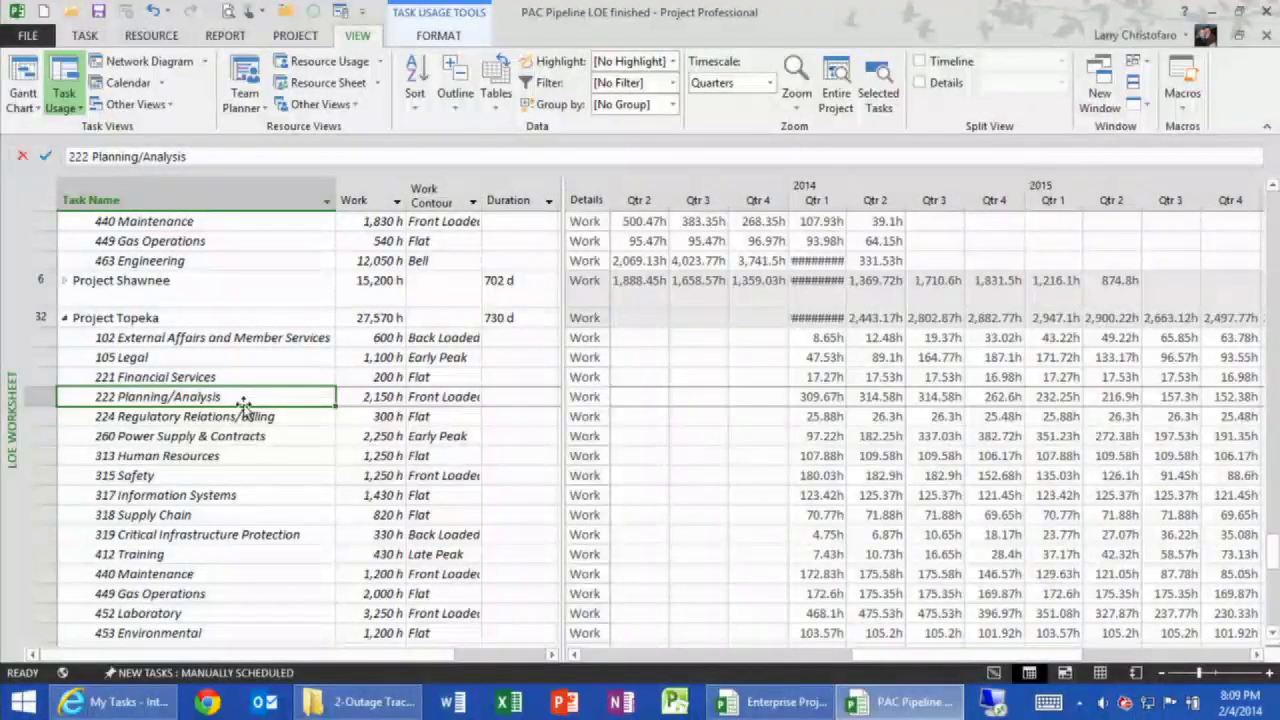
right_click(16, 295)
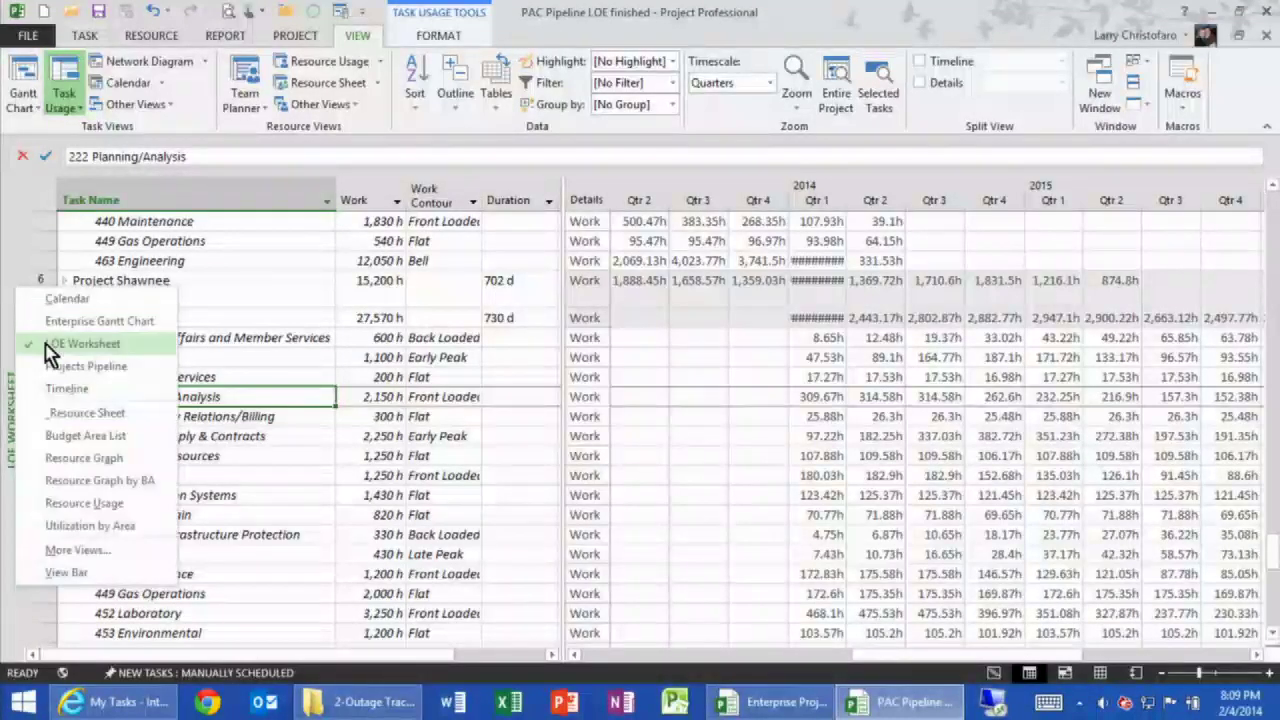
click(100, 389)
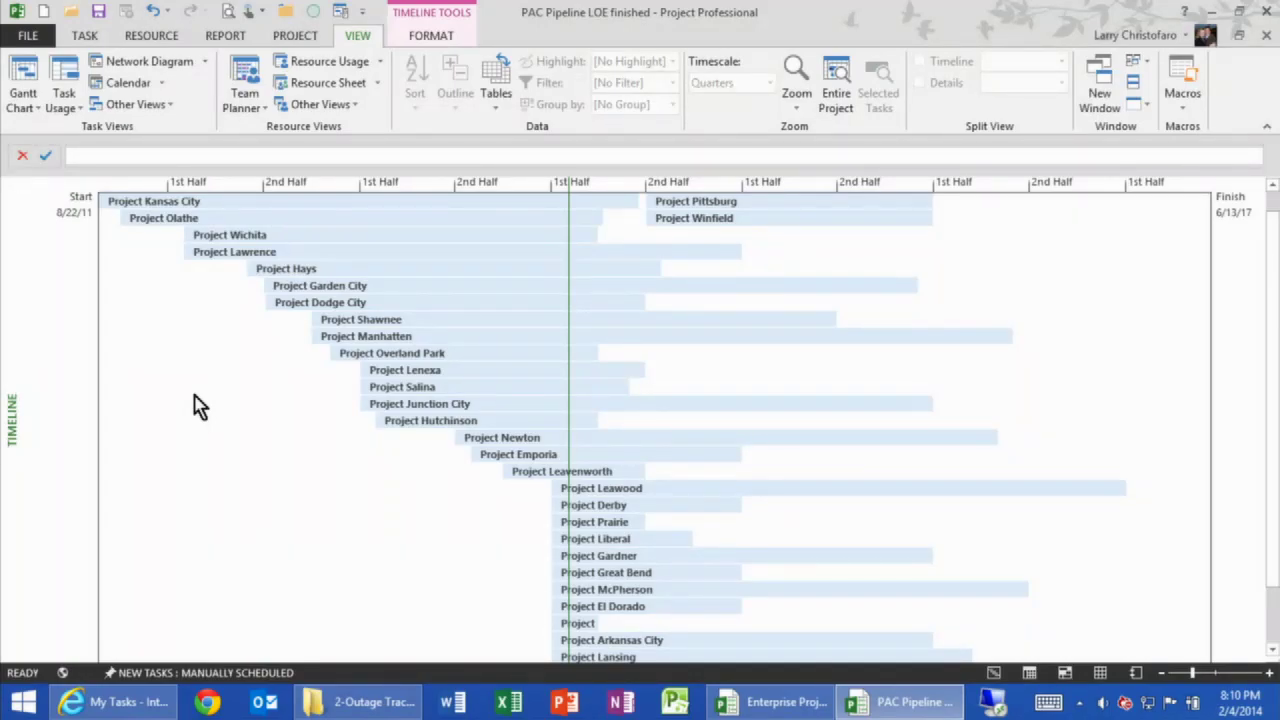
scroll(197, 405, down, 3)
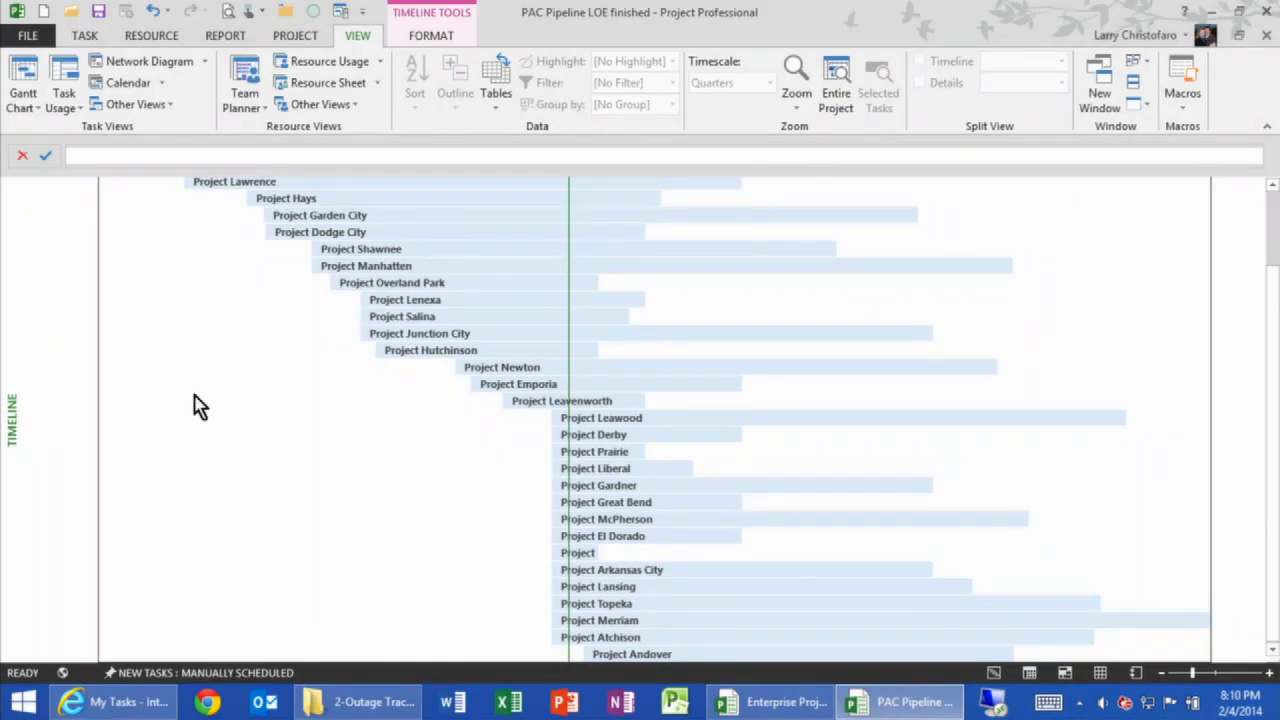
scroll(197, 405, up, 4)
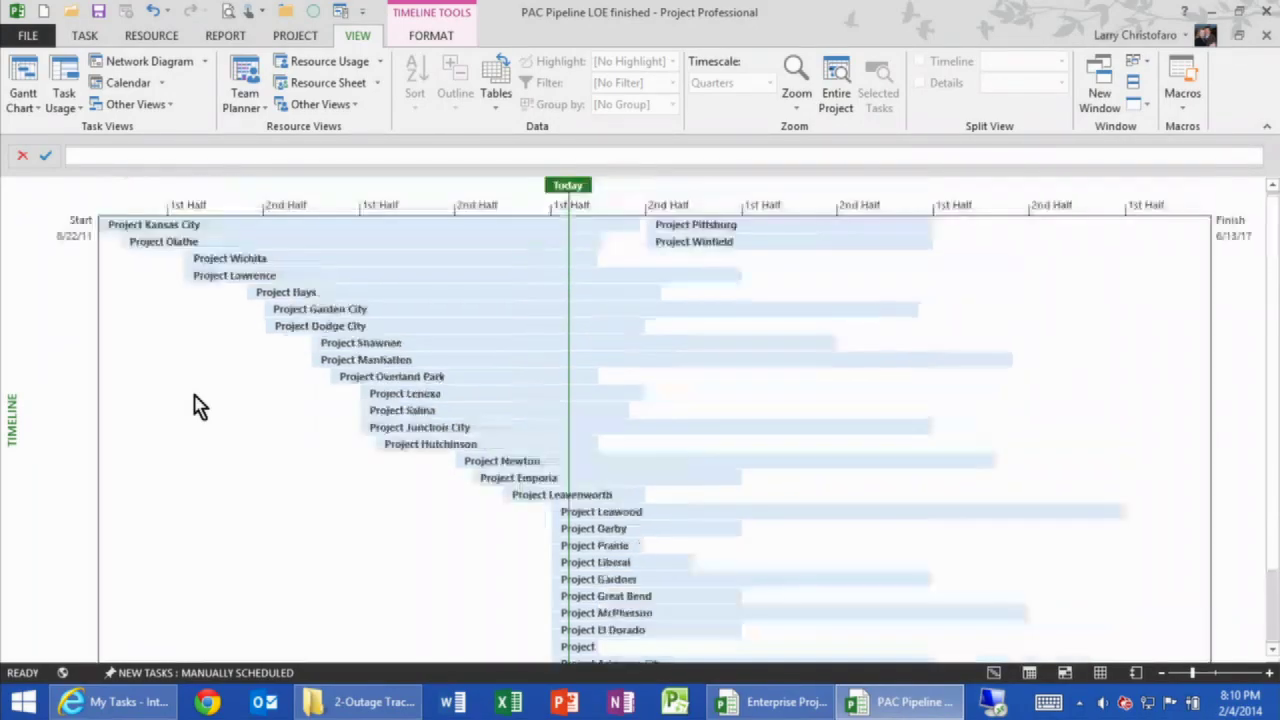
Step: Return from the timeline to the LOE Worksheet view with the projects' budget area assignments
right_click(7, 240)
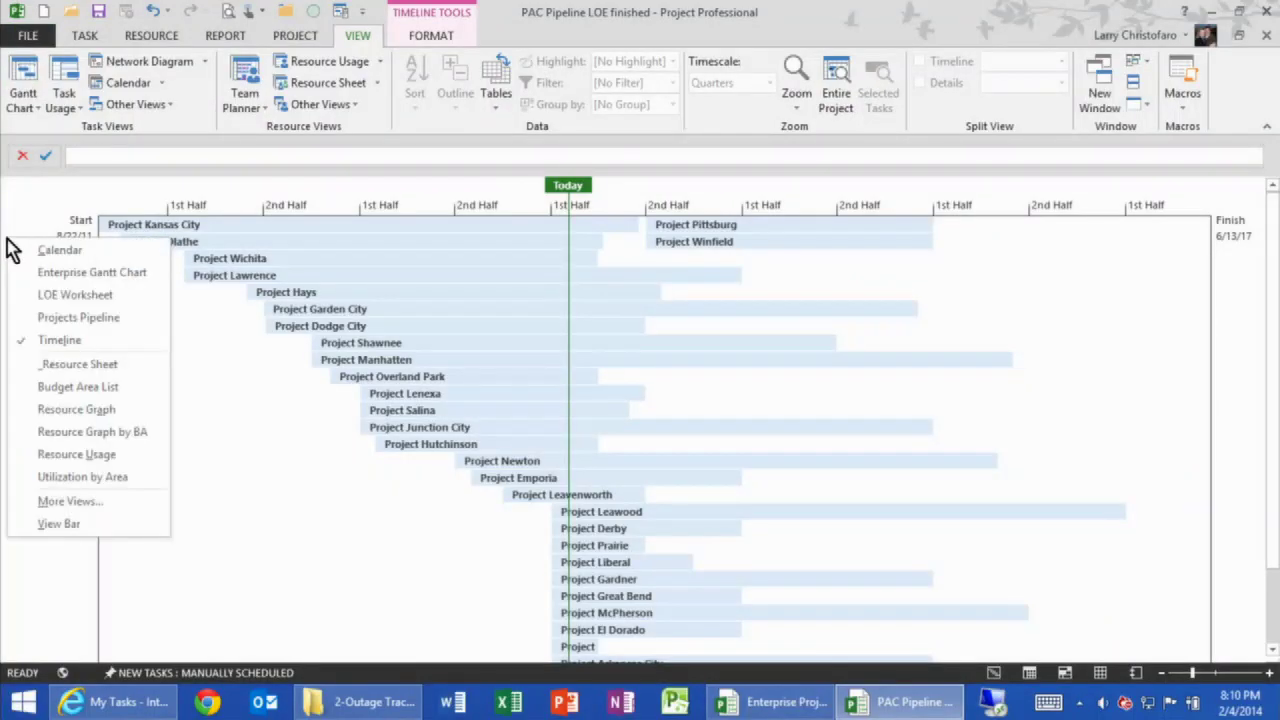
click(89, 296)
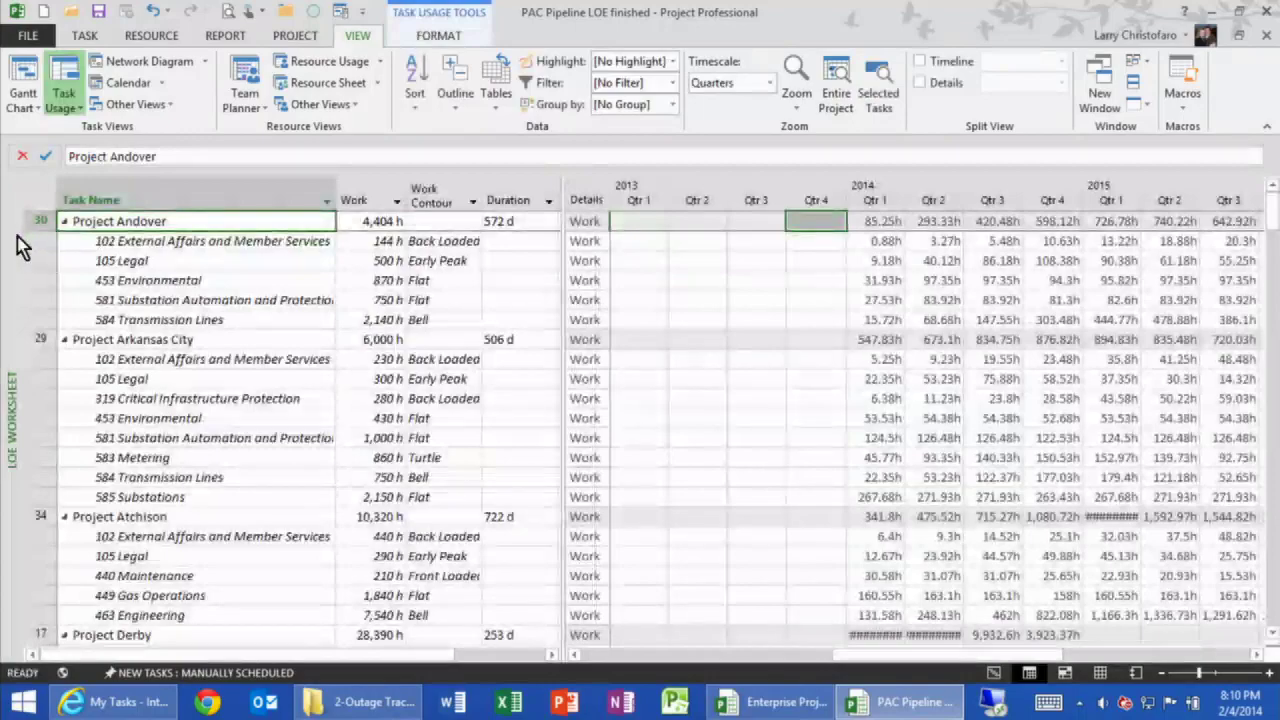
right_click(20, 240)
key(Escape)
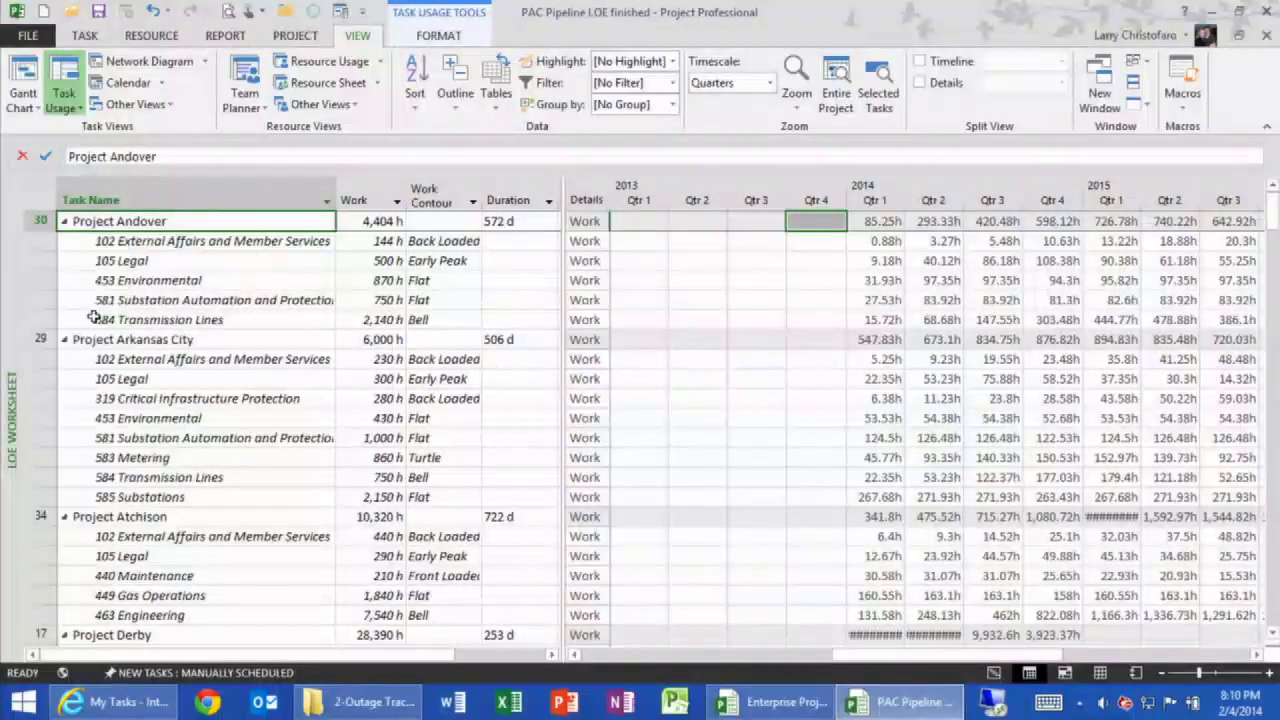
Step: Switch to the Projects Pipeline view and show the project list from its first row
right_click(13, 329)
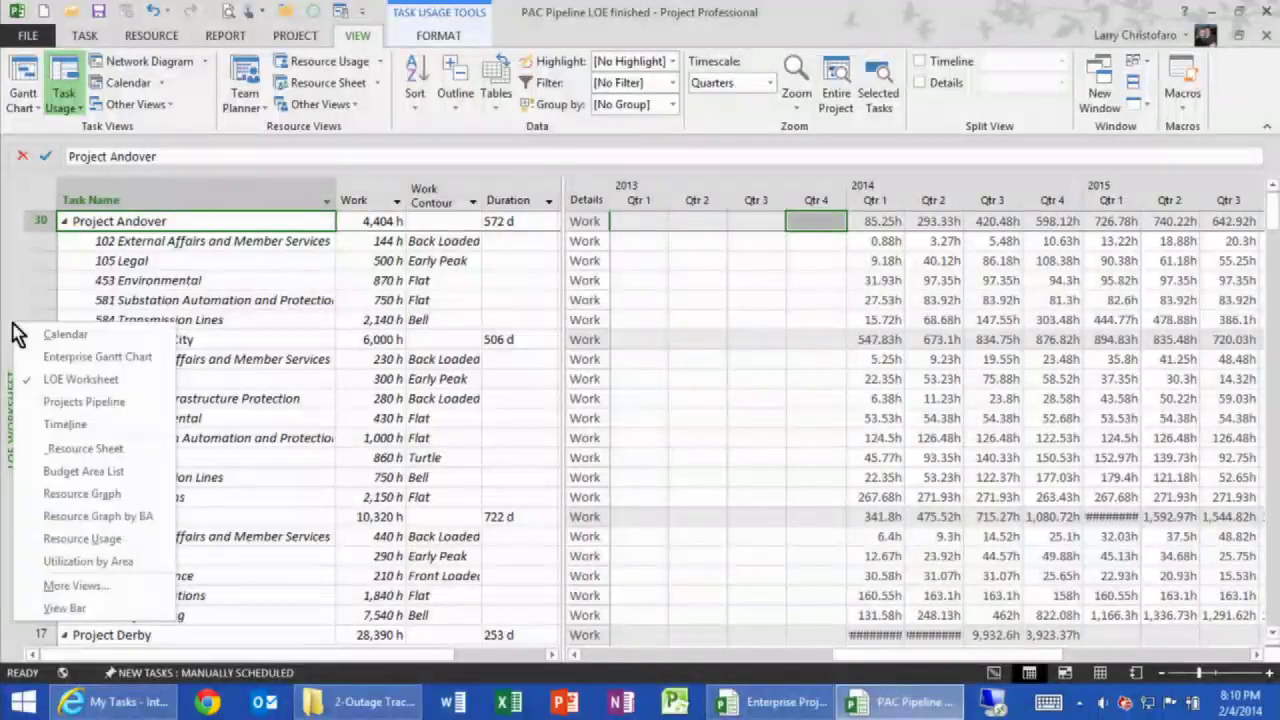
click(84, 402)
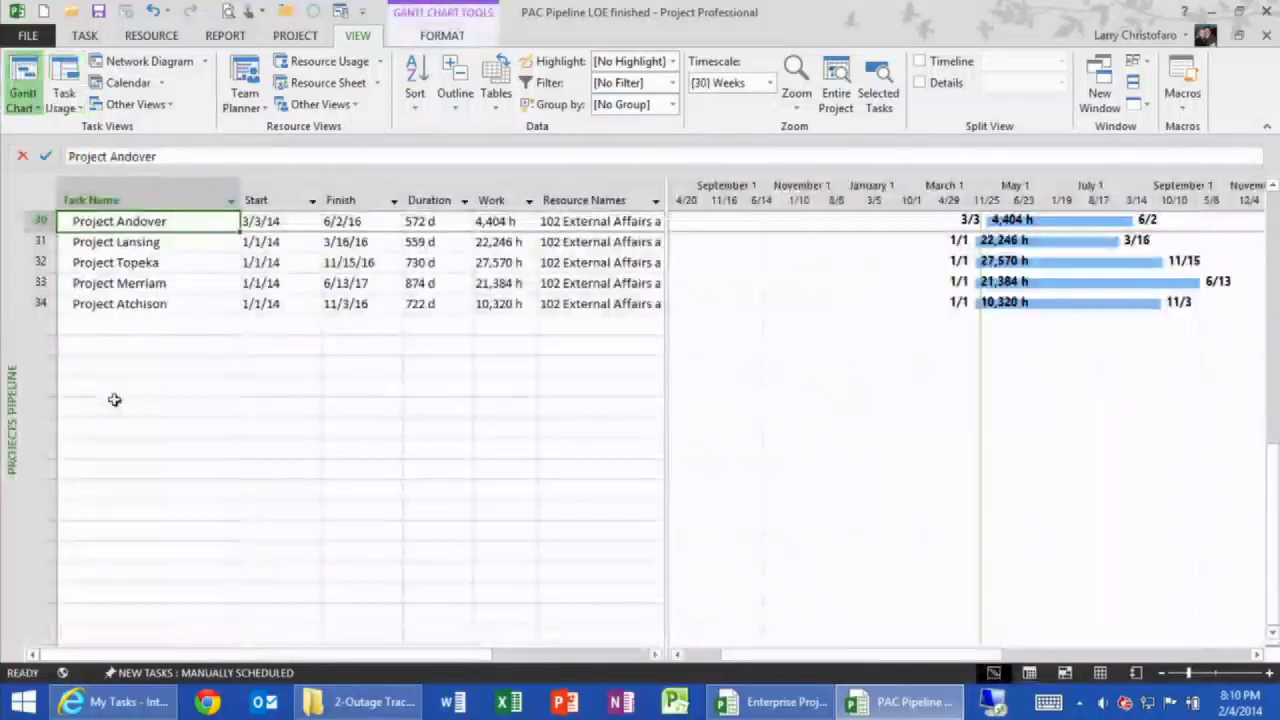
scroll(115, 400, up, 5)
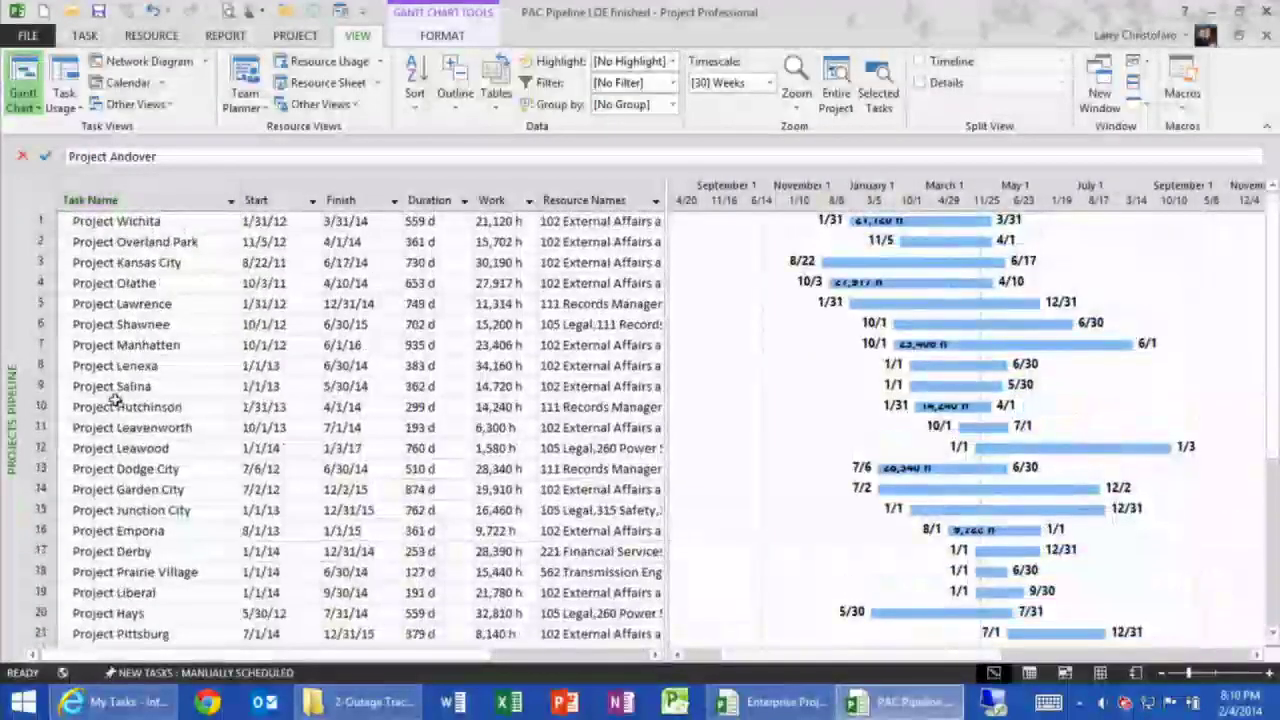